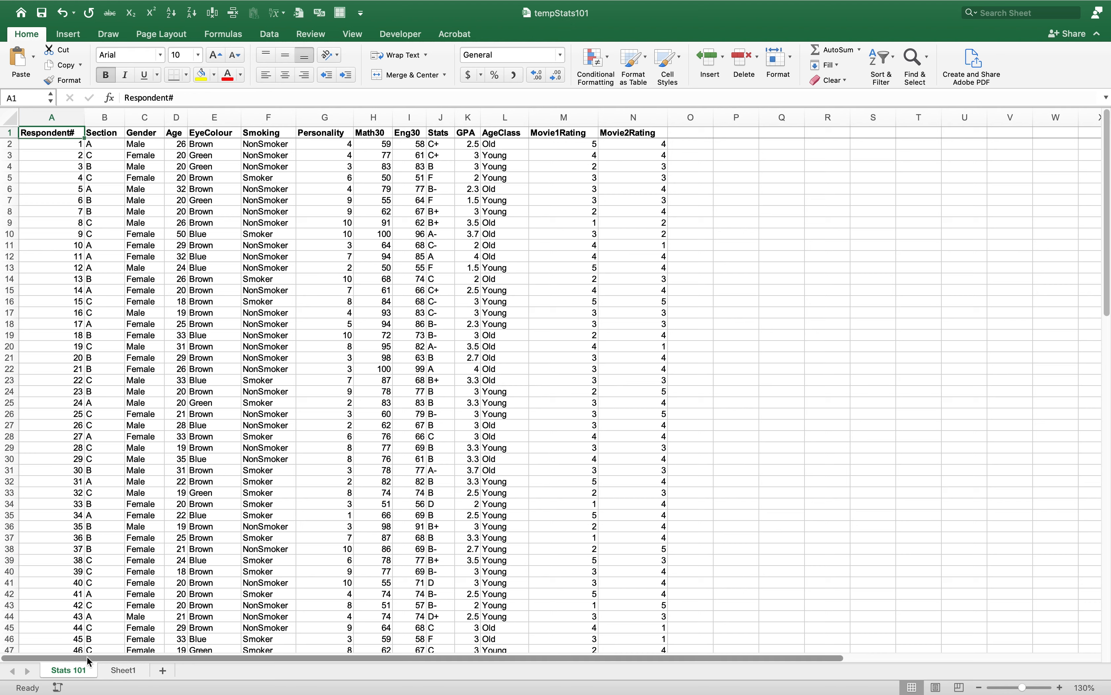
Duplicate the Stats 101 sheet within the same workbook, place the copy before the original, and make the copy the active sheet
{"action": "right_click", "coordinate": [75, 673]}
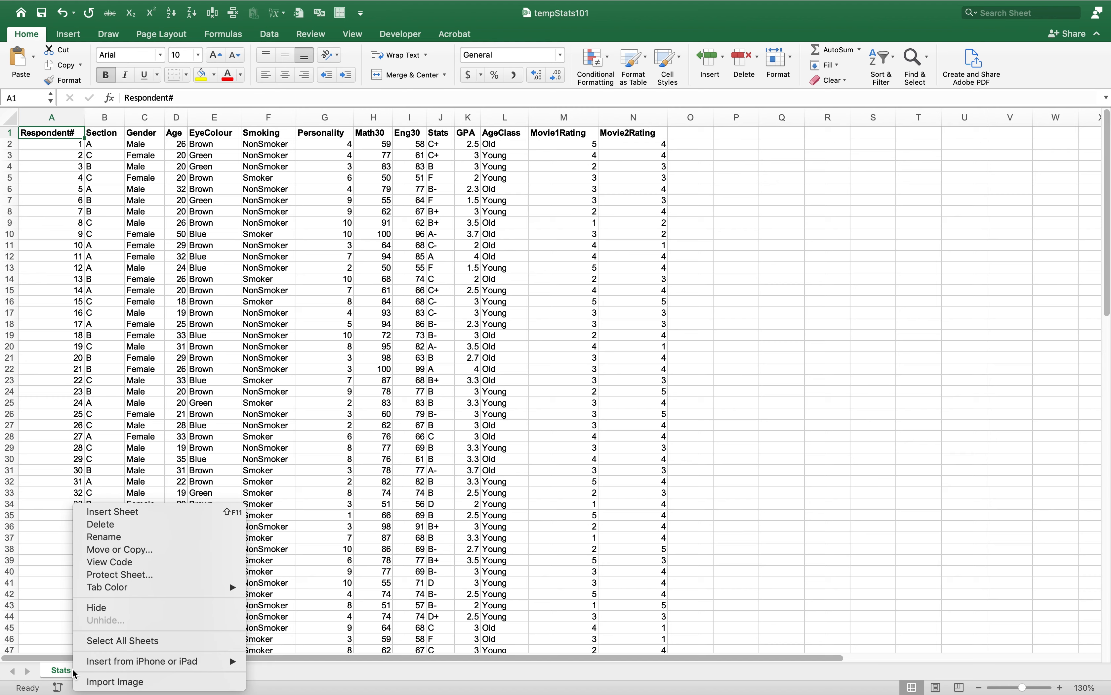
{"action": "left_click", "coordinate": [119, 553]}
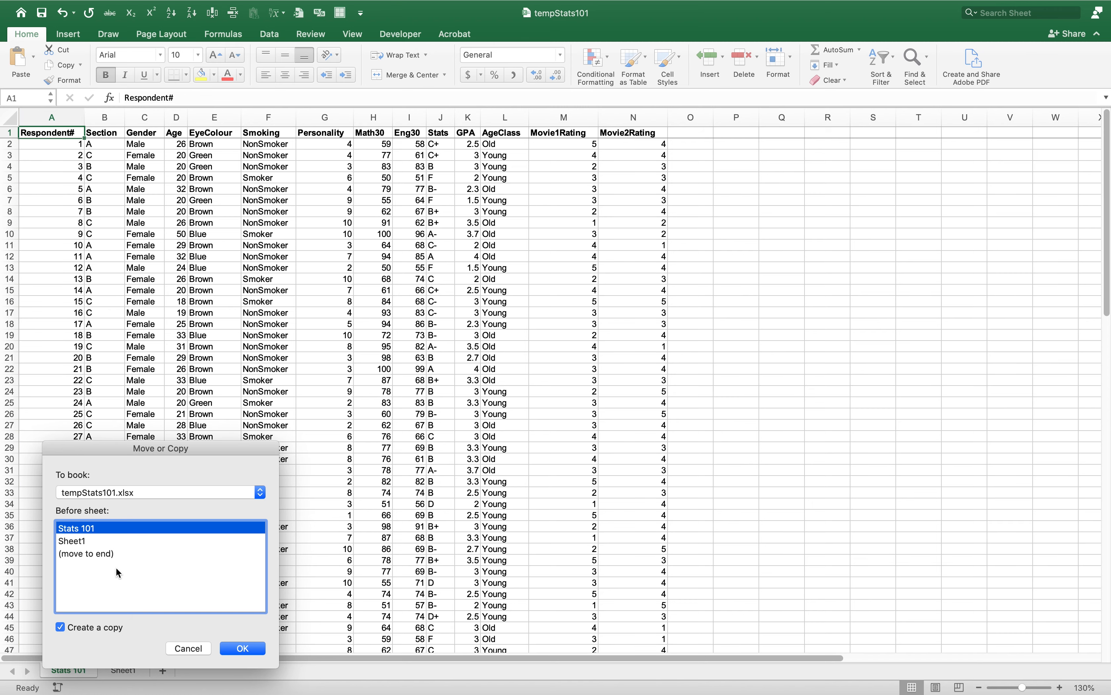
{"action": "left_click", "coordinate": [243, 652]}
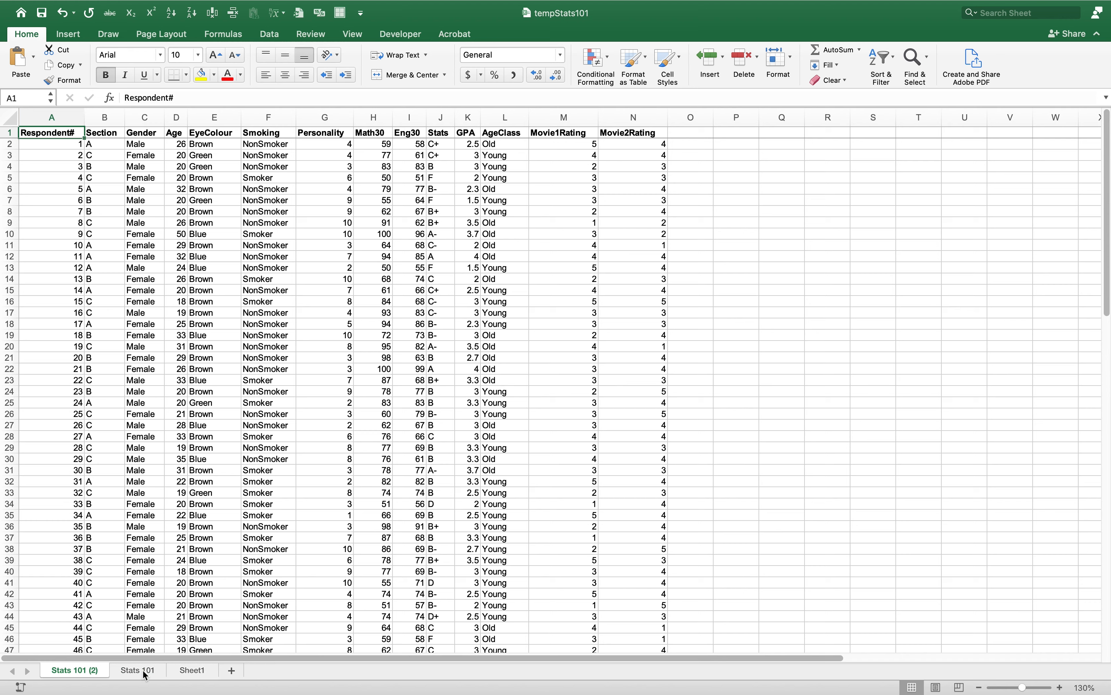
{"action": "left_click", "coordinate": [145, 674]}
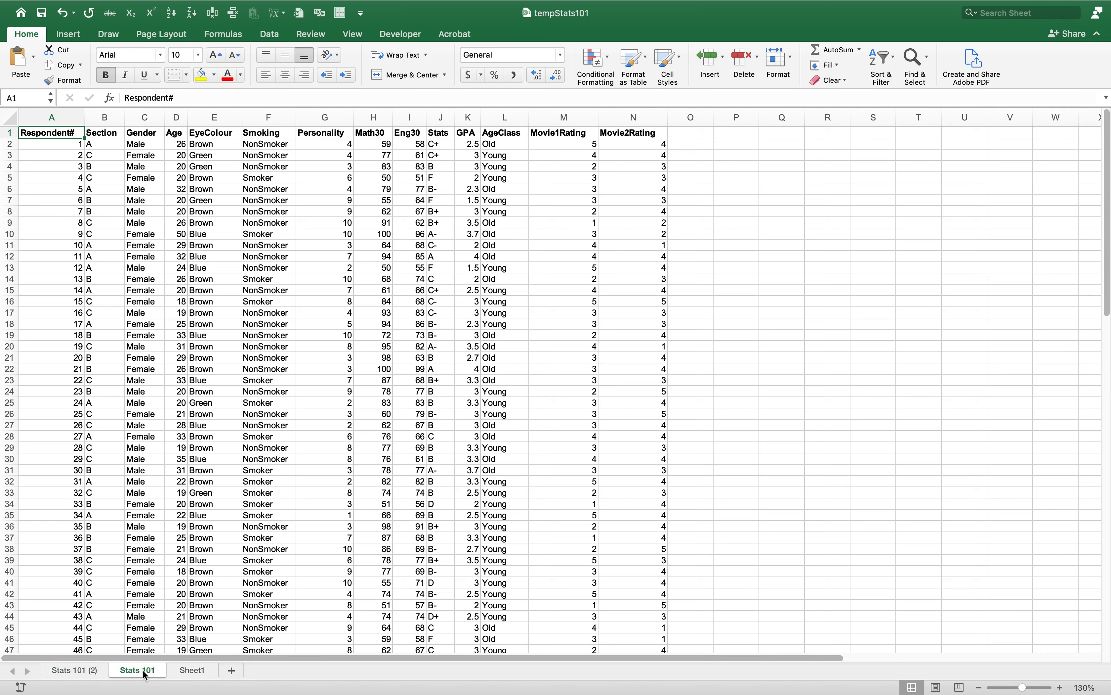
{"action": "left_click", "coordinate": [104, 673]}
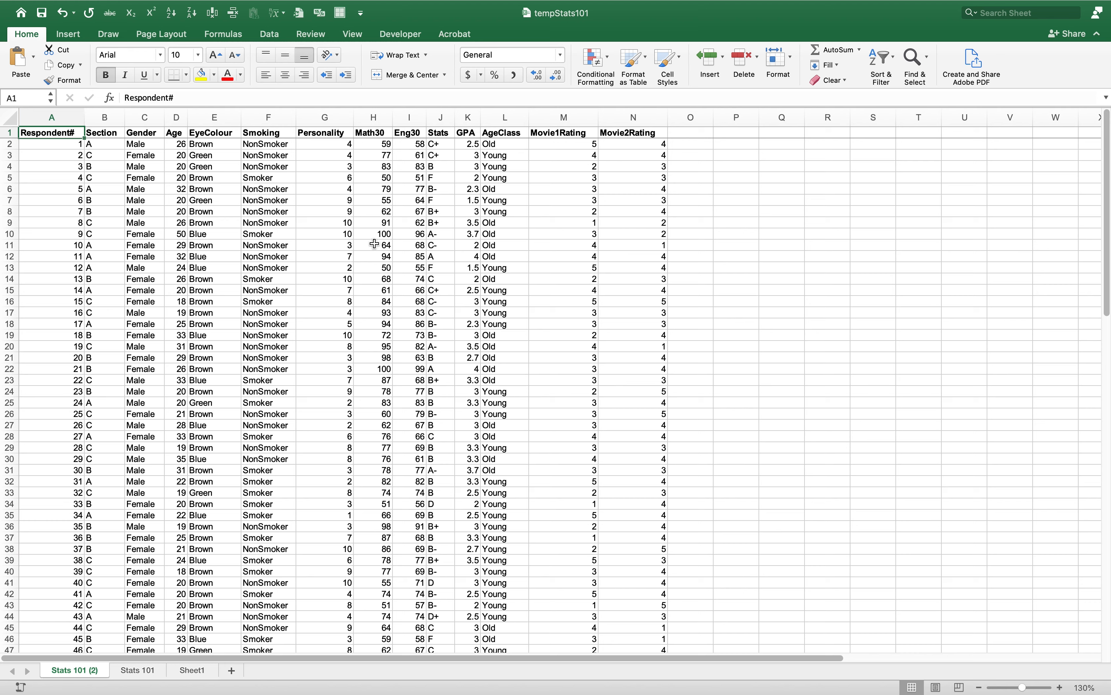
{"action": "left_click", "coordinate": [380, 118]}
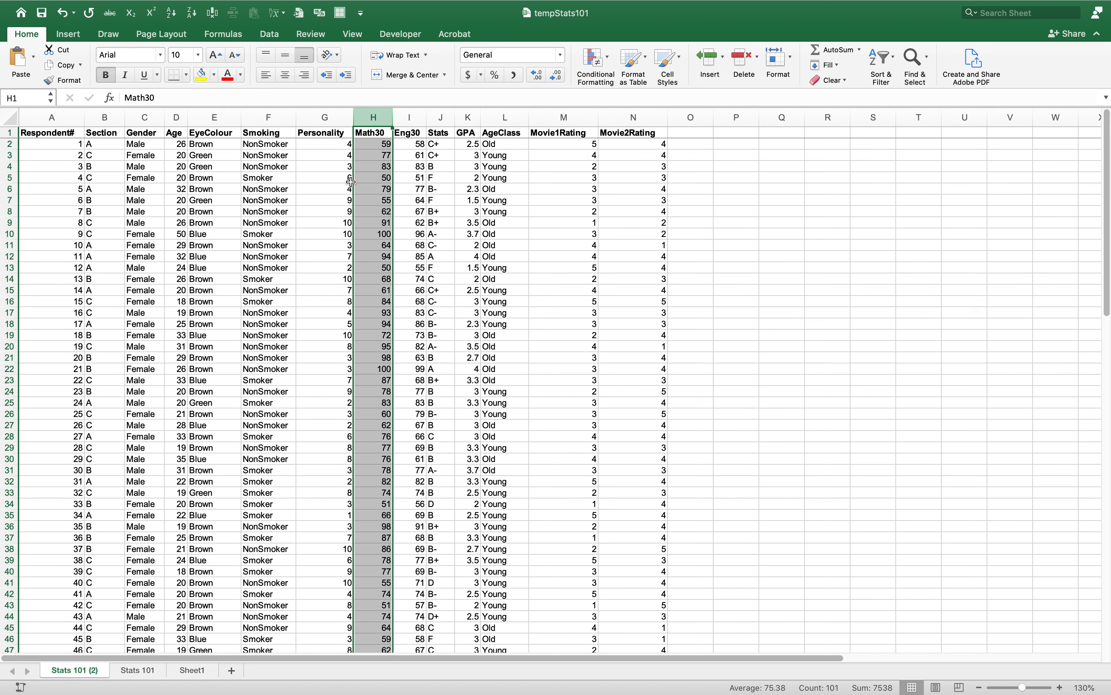
{"action": "left_click", "coordinate": [319, 194]}
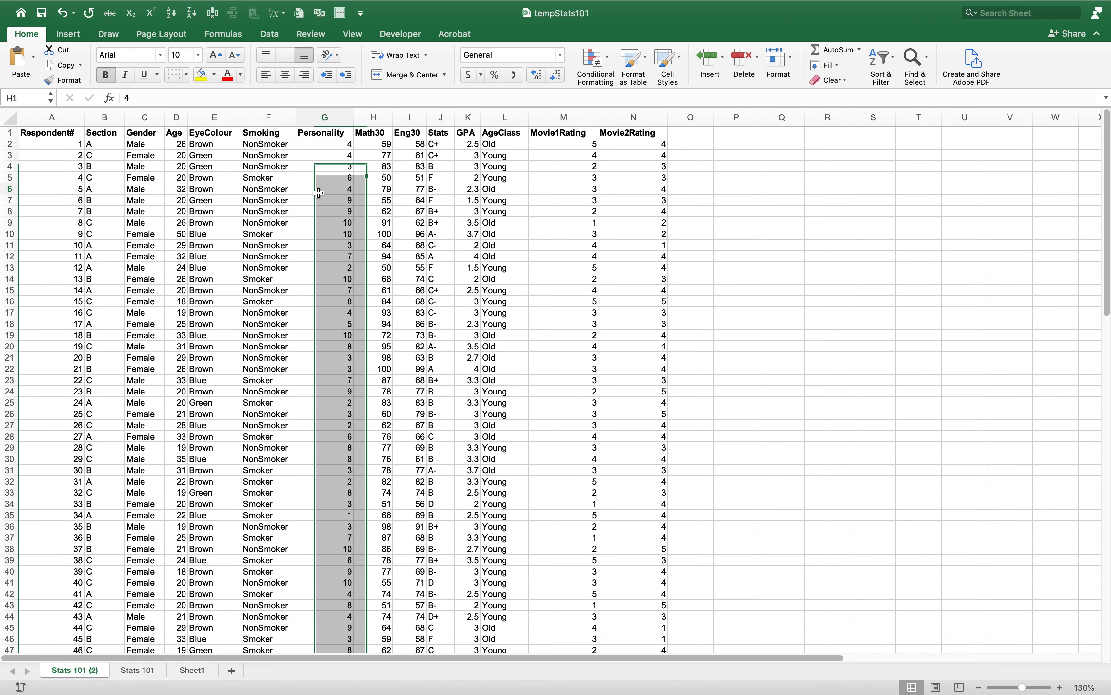
{"action": "left_click", "coordinate": [58, 134]}
{"action": "key", "text": "super+shift+Down"}
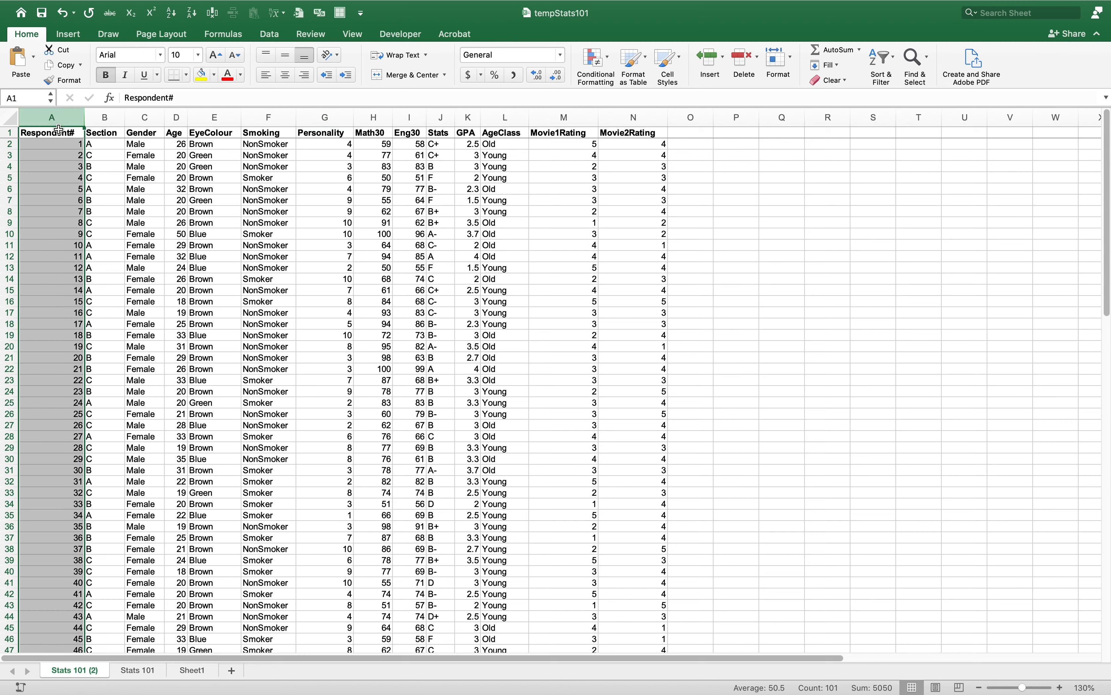
Clear the Math30 score of respondent 5 in H6, and undo the deletion
{"action": "left_click", "coordinate": [386, 190]}
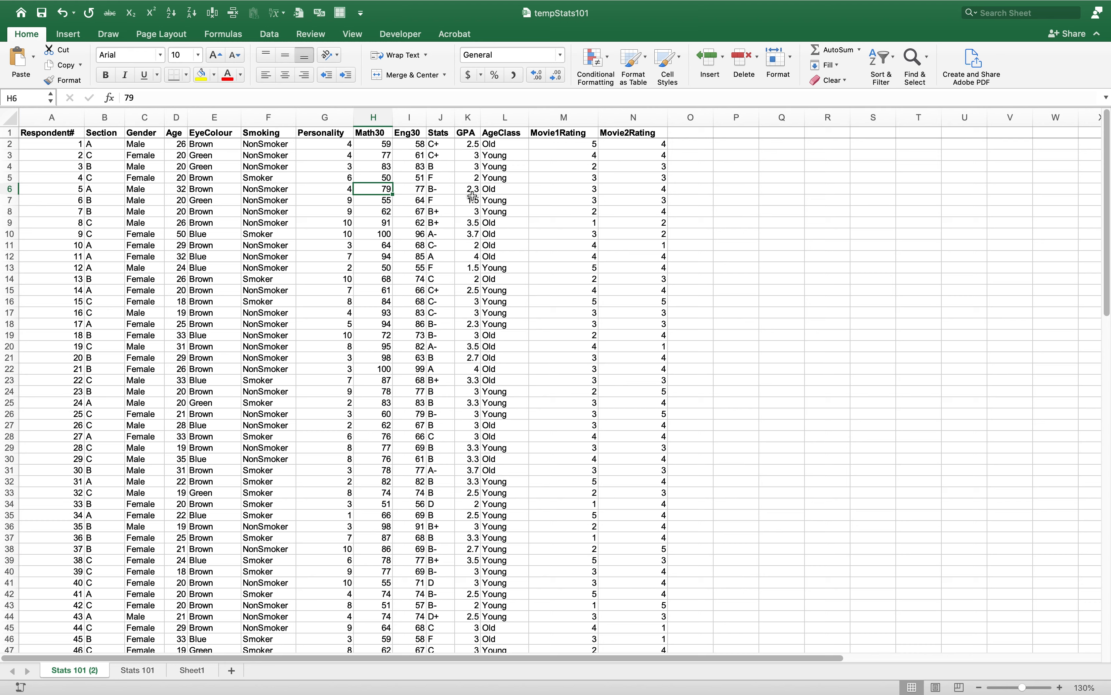
{"action": "key", "text": "Delete"}
{"action": "key", "text": "Down"}
{"action": "key", "text": "Down"}
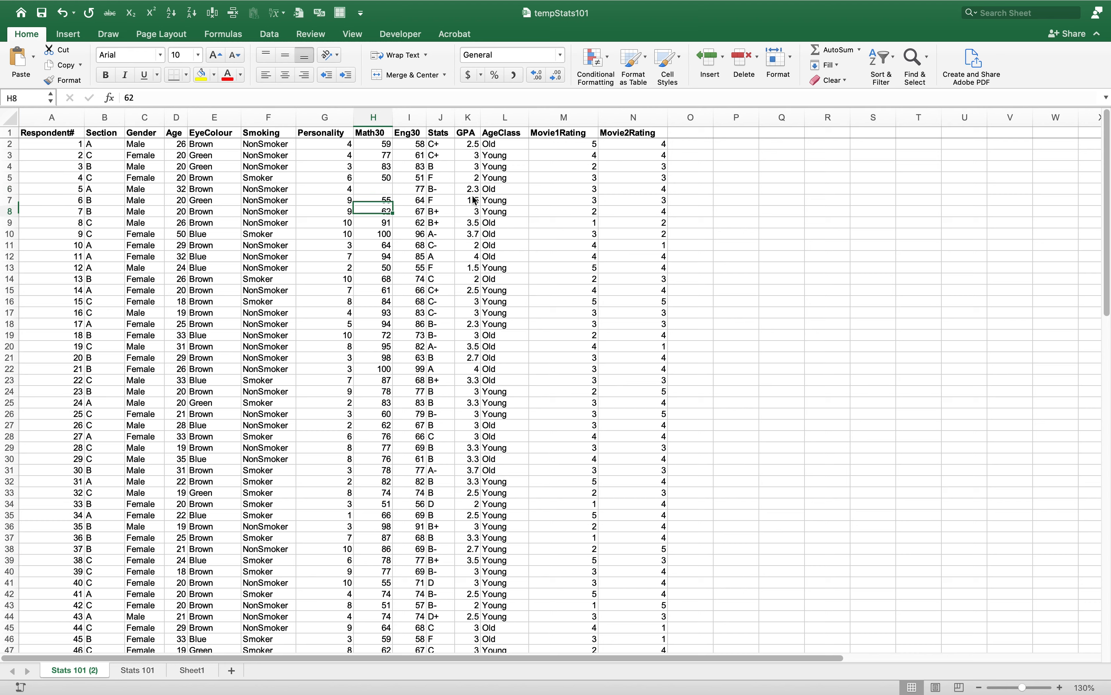
{"action": "key", "text": "Up"}
{"action": "key", "text": "Up"}
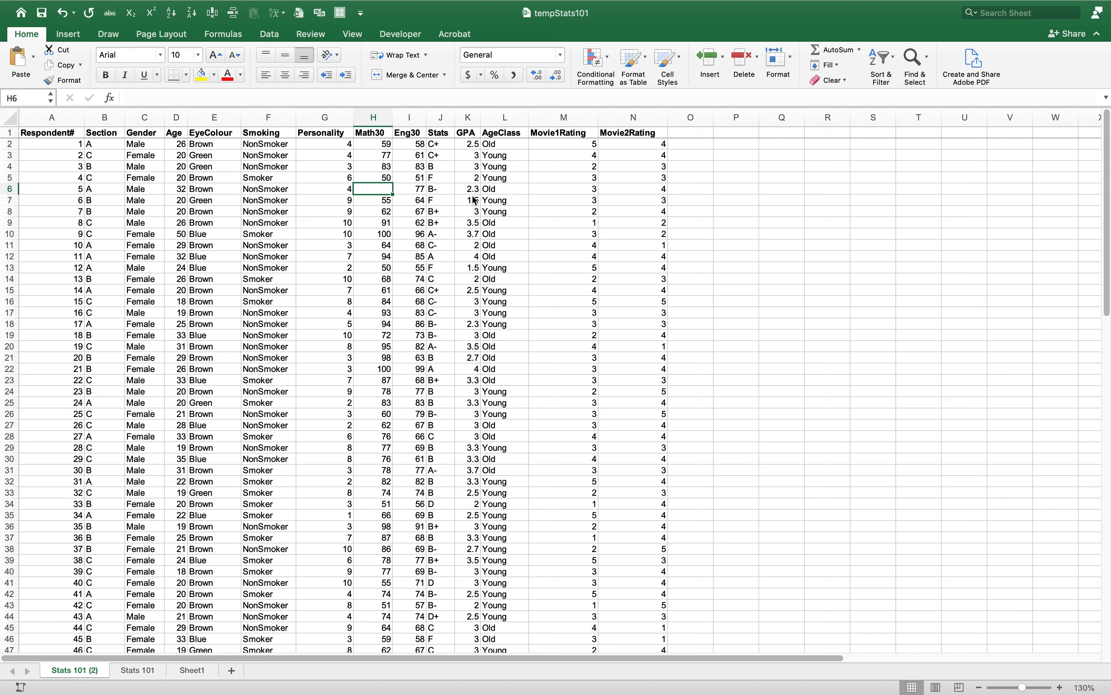
{"action": "key", "text": "super+z"}
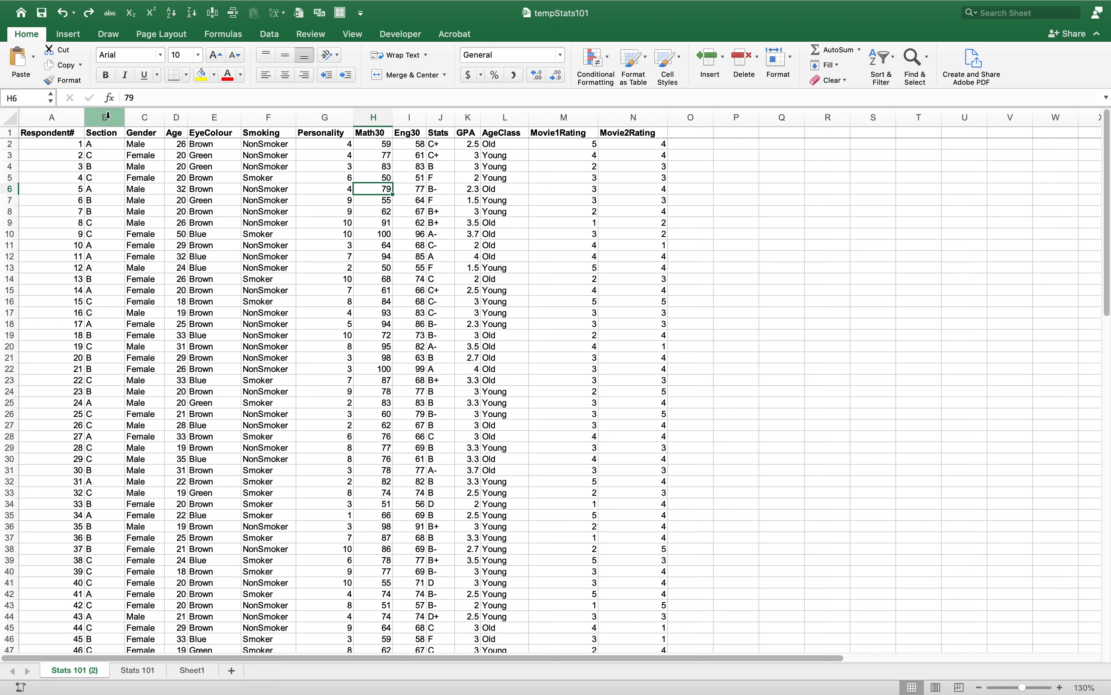
Delete the columns from Section through Personality on the copied sheet
{"action": "left_click_drag", "start_coordinate": [107, 115], "coordinate": [333, 122]}
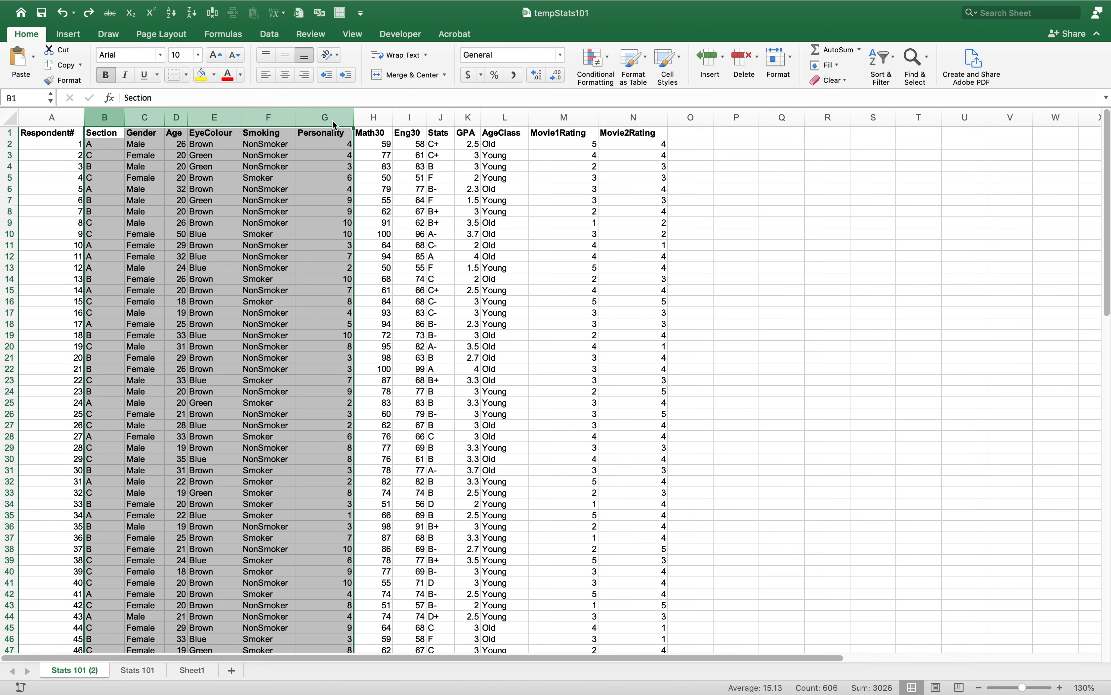
{"action": "right_click", "coordinate": [334, 123]}
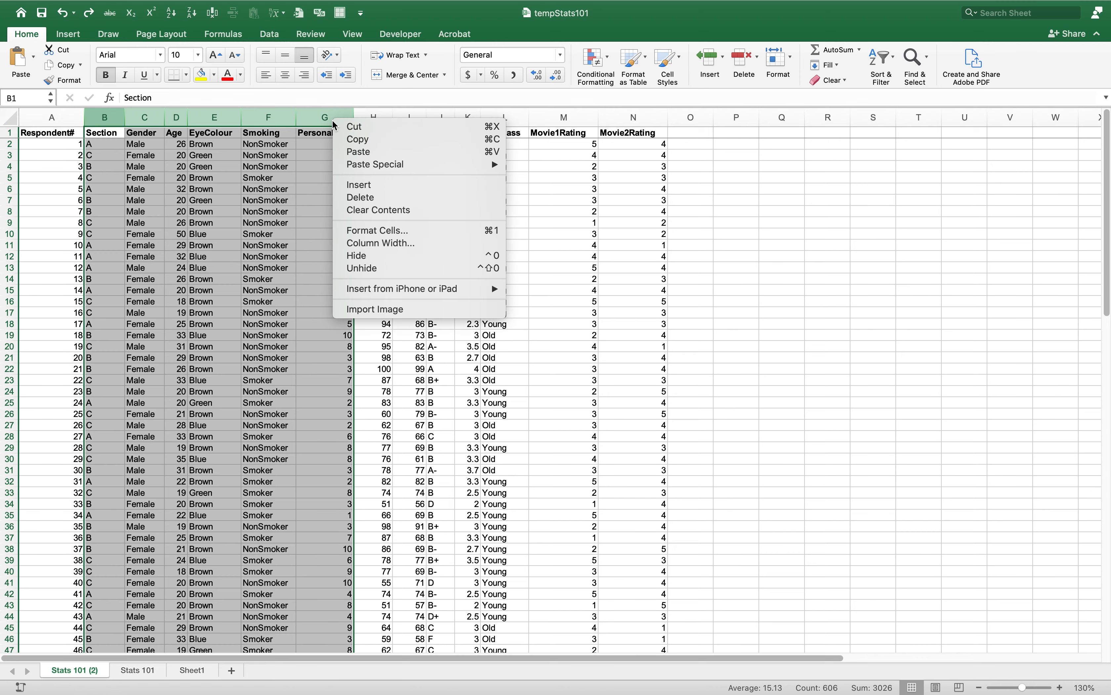
{"action": "left_click", "coordinate": [370, 198]}
{"action": "left_click", "coordinate": [266, 188]}
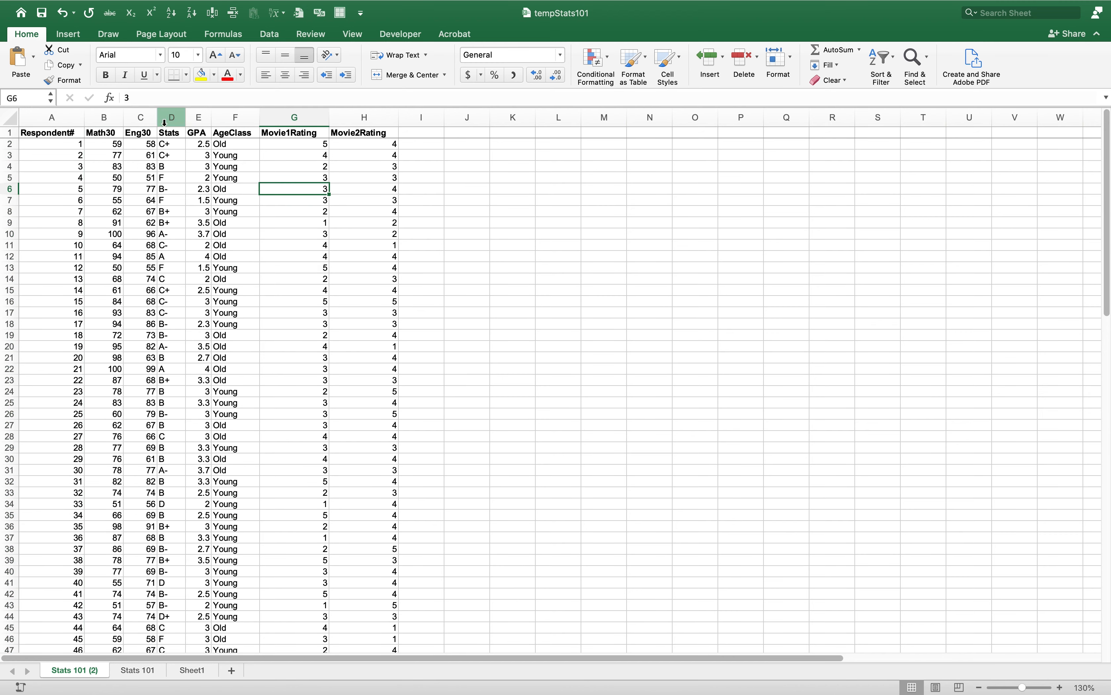
Delete the columns from Eng30 through Movie2Rating, keeping only Respondent# and Math30
{"action": "left_click_drag", "start_coordinate": [139, 116], "coordinate": [358, 120]}
{"action": "right_click", "coordinate": [366, 118]}
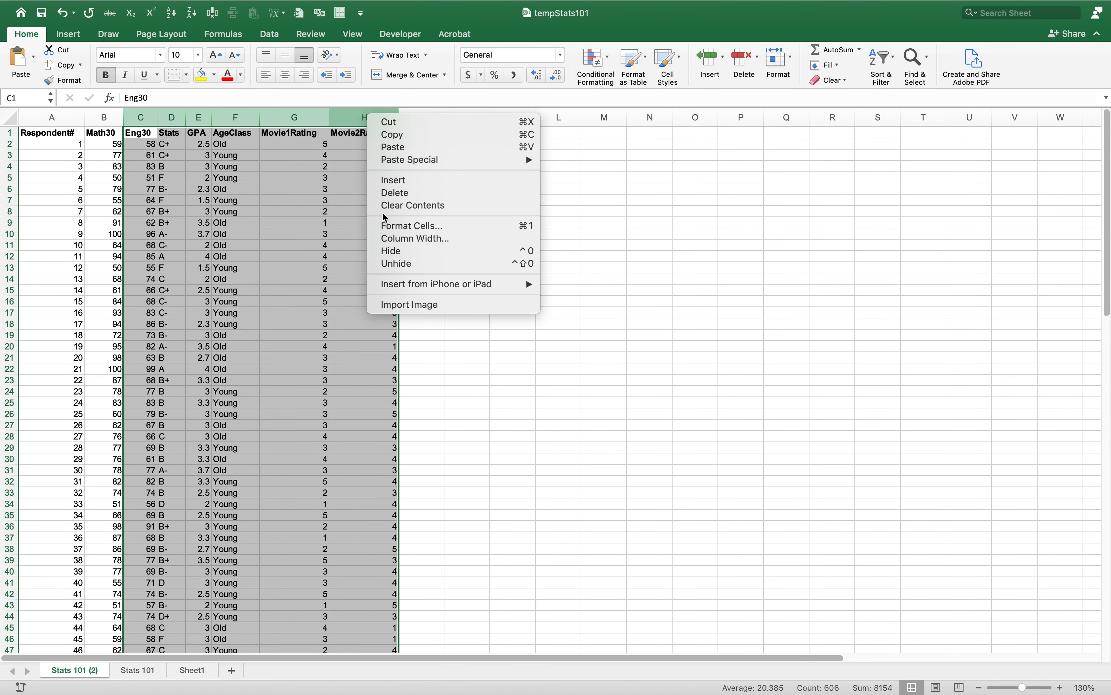
{"action": "left_click", "coordinate": [390, 193]}
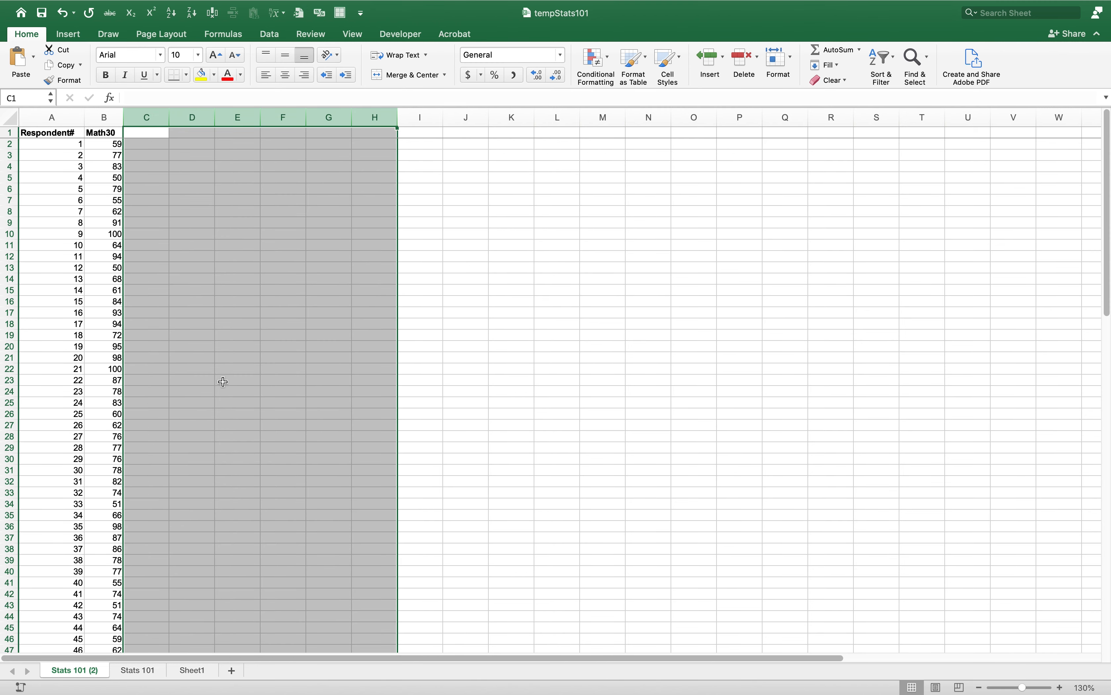
{"action": "left_click", "coordinate": [75, 240]}
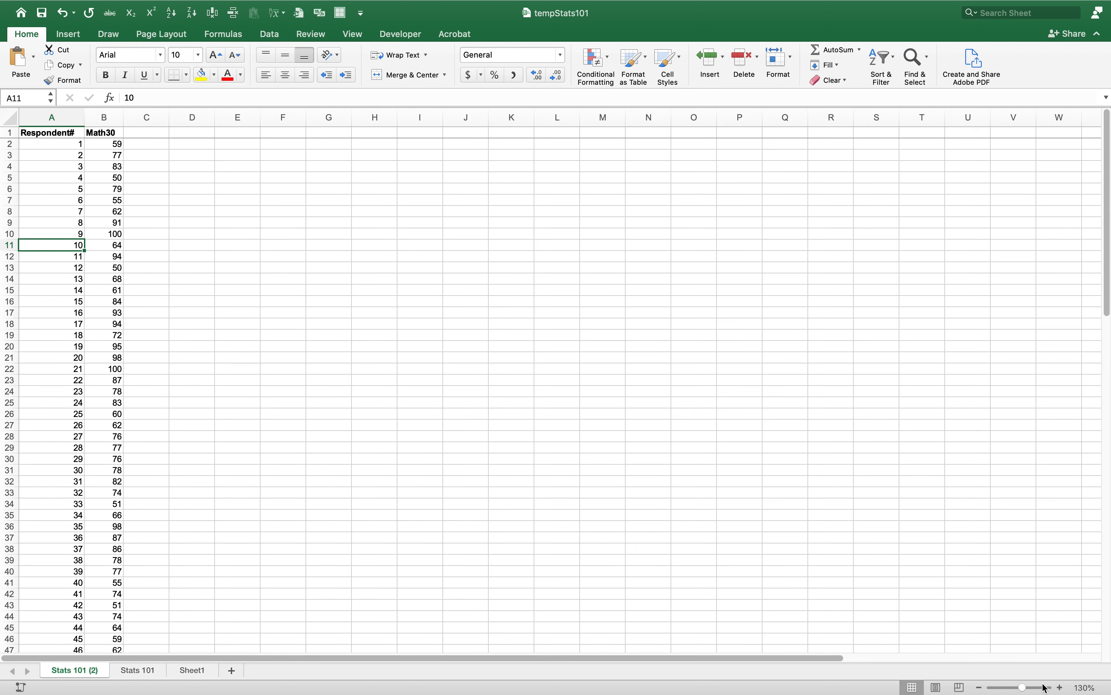
Enter the label "Average =" in cell D4 beside the Math30 data
{"action": "left_click", "coordinate": [1063, 687]}
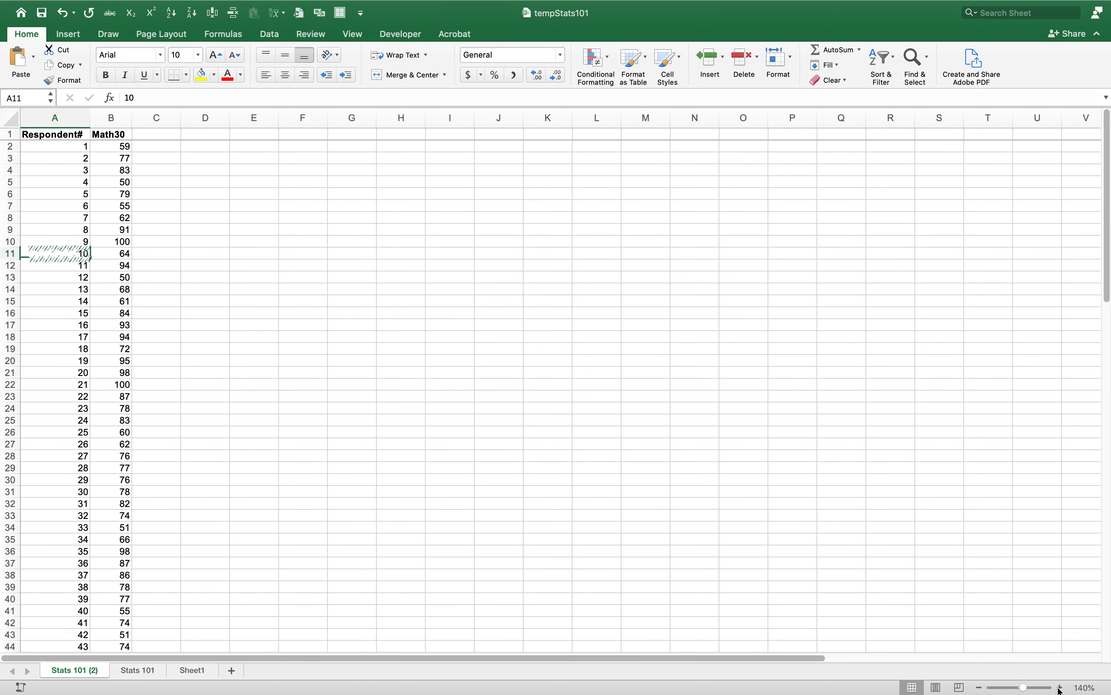
{"action": "left_click", "coordinate": [1063, 687]}
{"action": "left_click", "coordinate": [1062, 688]}
{"action": "left_click", "coordinate": [1063, 688]}
{"action": "left_click", "coordinate": [1063, 688]}
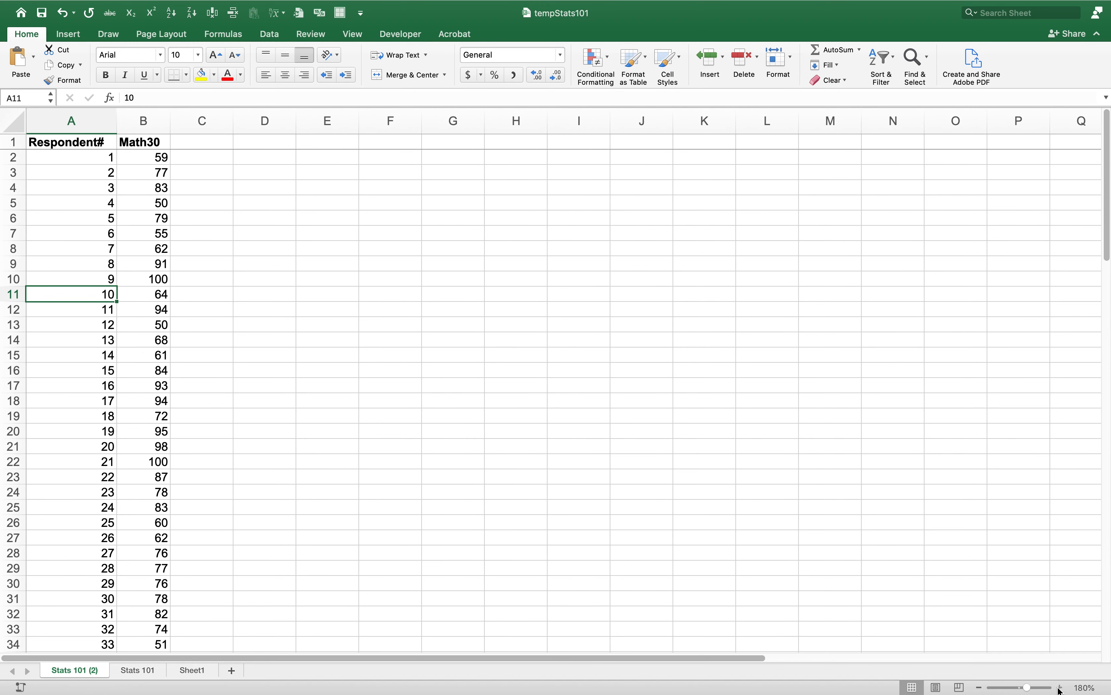
{"action": "left_click", "coordinate": [1062, 688]}
{"action": "left_click", "coordinate": [1063, 688]}
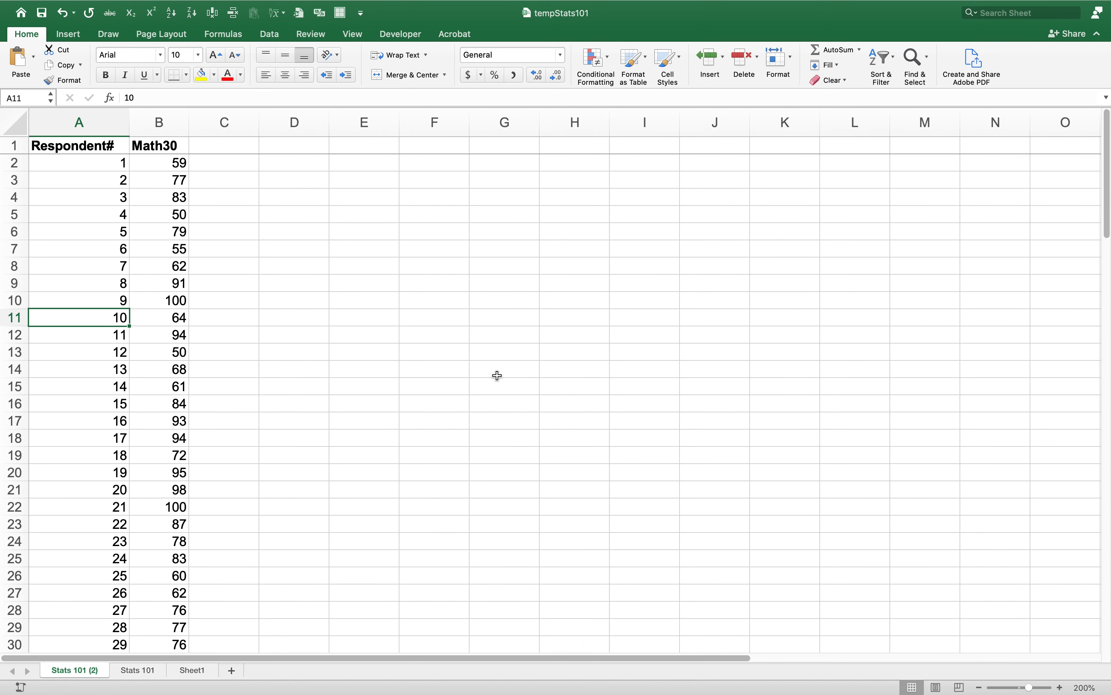
{"action": "left_click", "coordinate": [307, 197]}
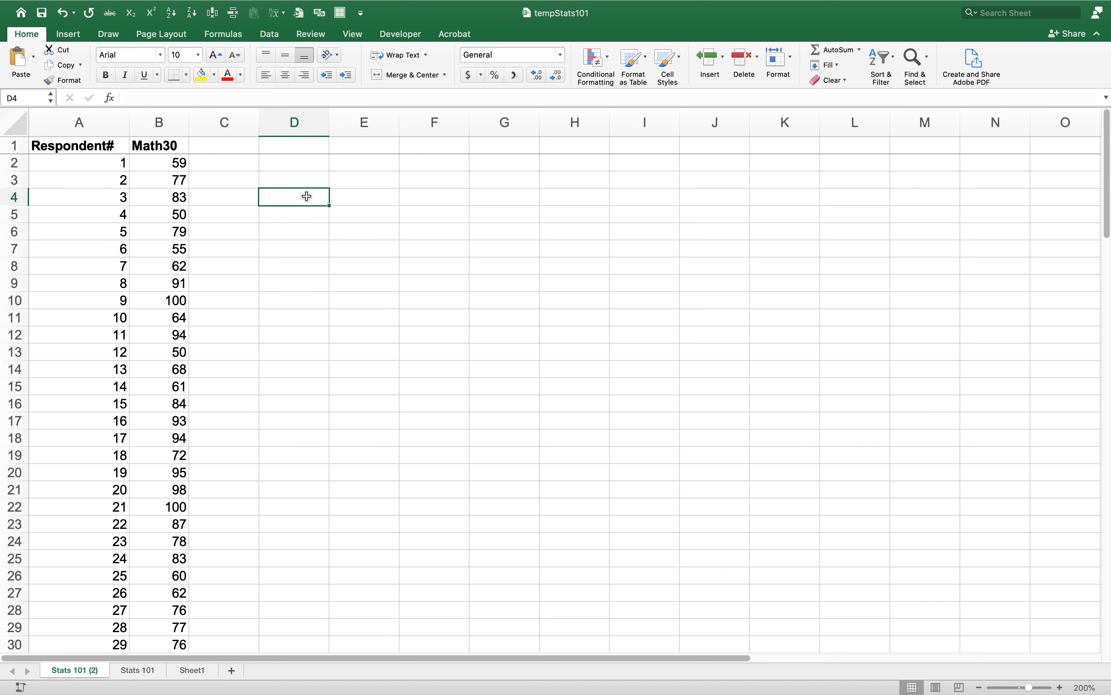
{"action": "type", "text": "AVER"}
{"action": "key", "text": "BackSpace"}
{"action": "key", "text": "BackSpace"}
{"action": "key", "text": "BackSpace"}
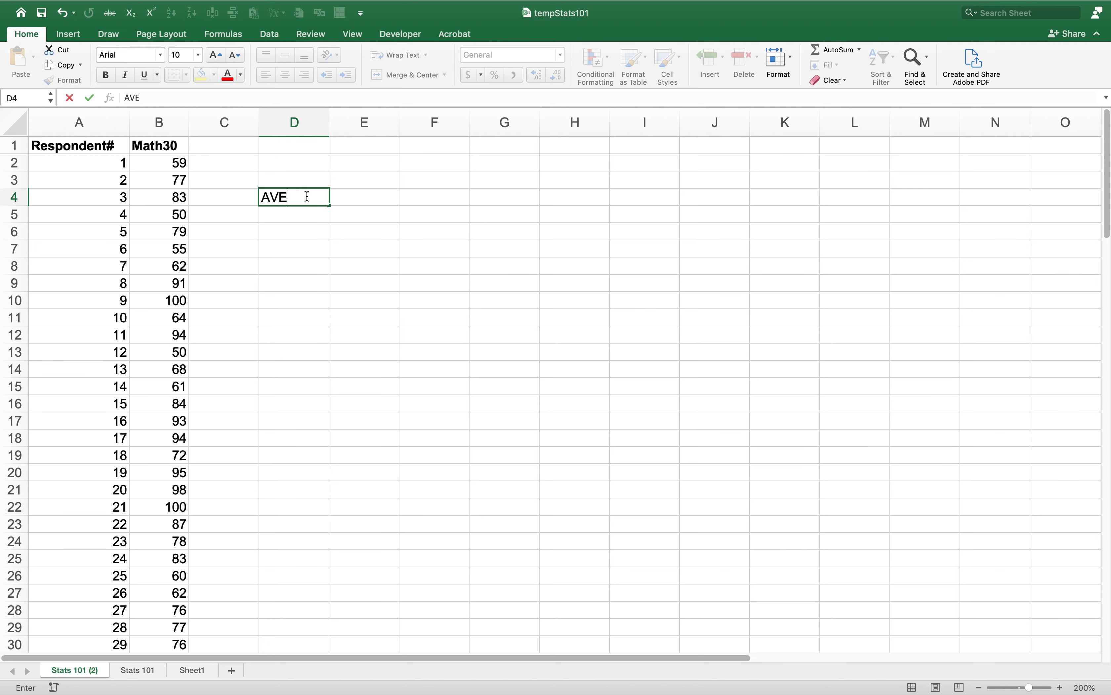
{"action": "type", "text": "verage ="}
{"action": "key", "text": "Return"}
Enter the label "St Dev =" in cell D5 below the average label
{"action": "type", "text": "St"}
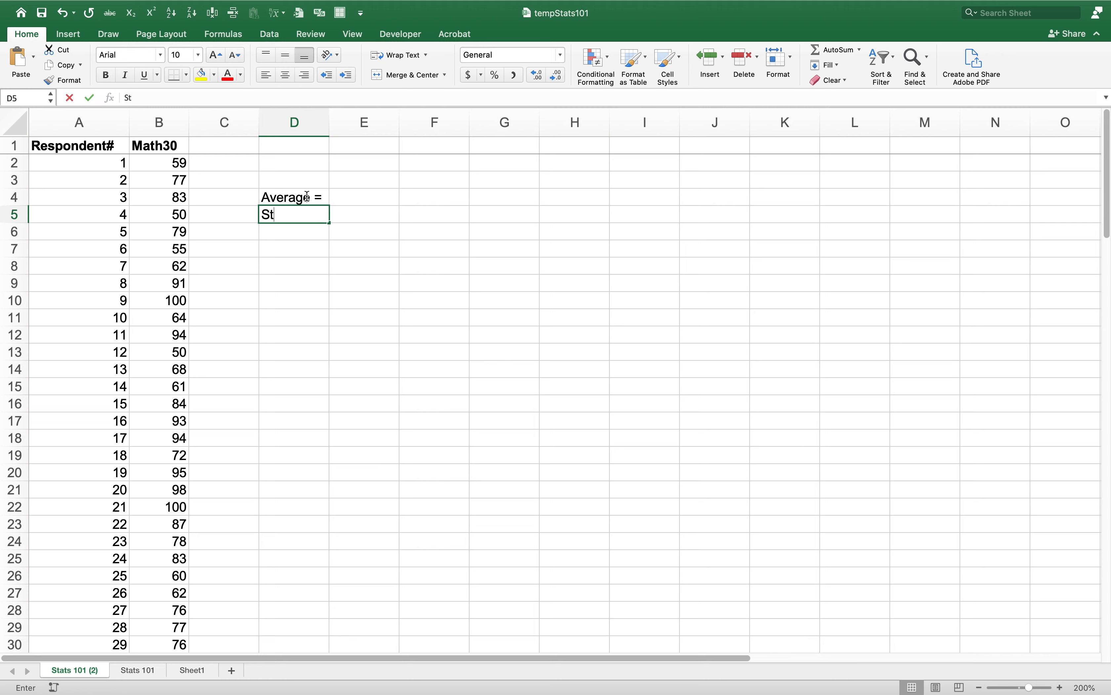
{"action": "type", "text": " Dev"}
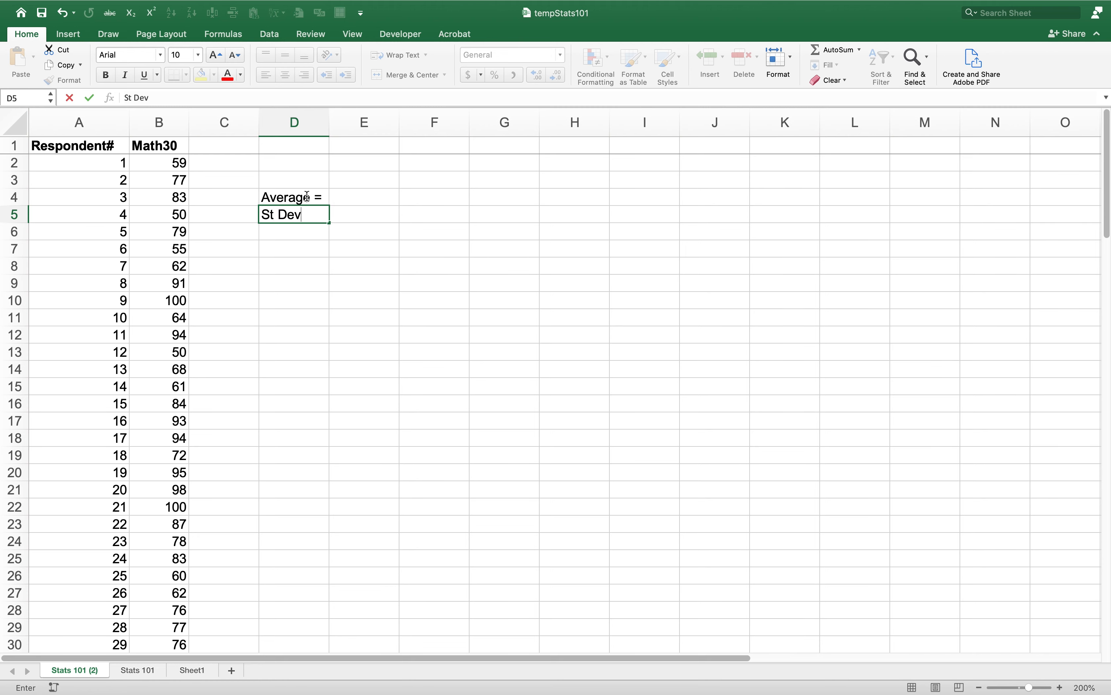
{"action": "type", "text": " ="}
{"action": "key", "text": "Tab"}
Fill cell E4, next to the "Average =" label, with yellow
{"action": "key", "text": "Up"}
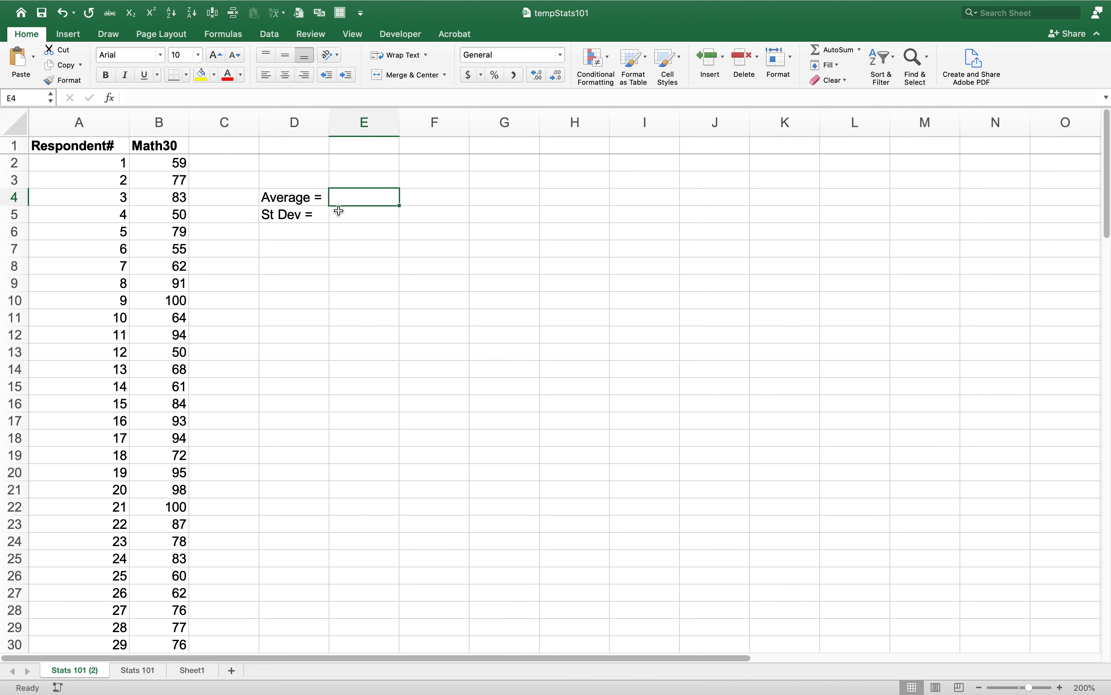
{"action": "left_click", "coordinate": [202, 75]}
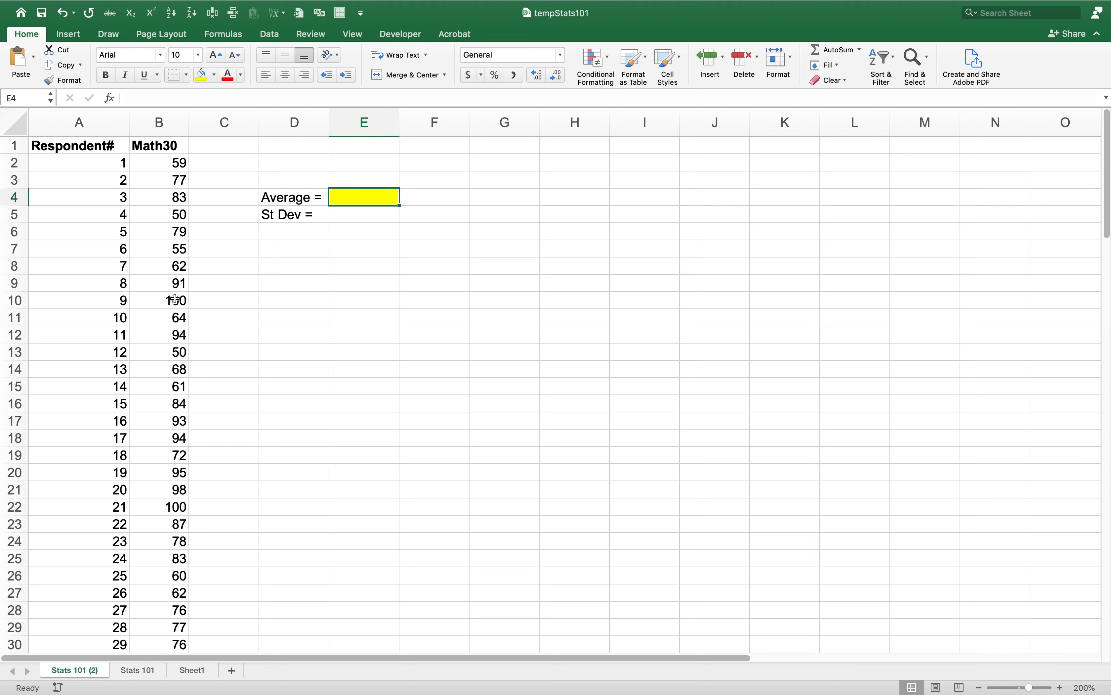
{"action": "left_click", "coordinate": [177, 288]}
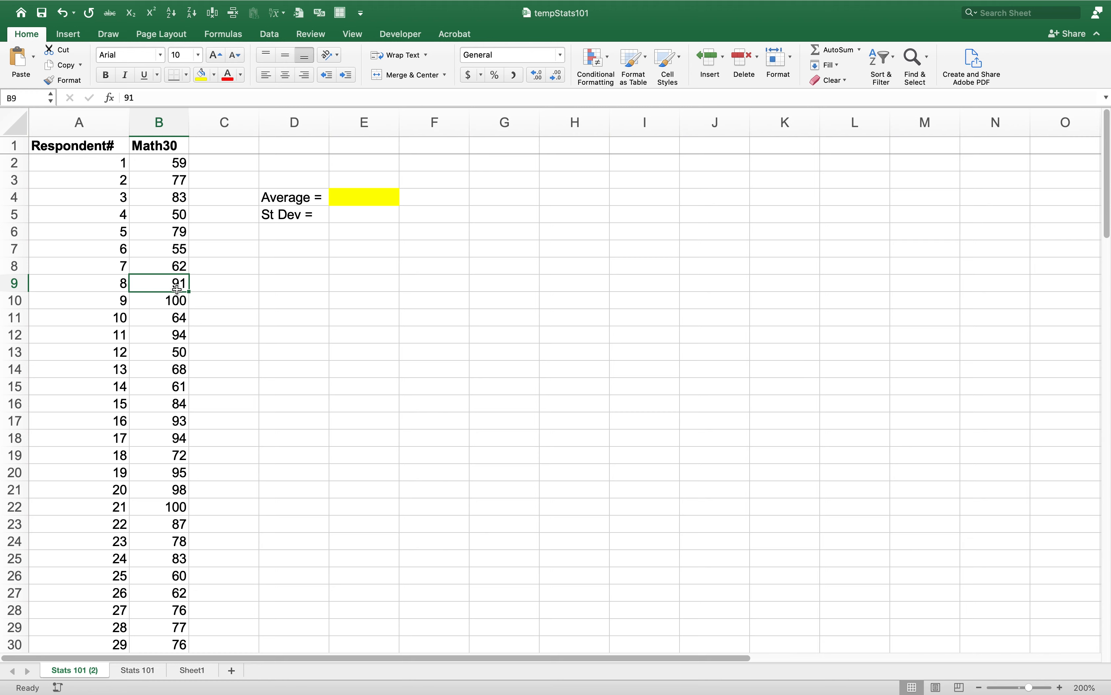
Calculate the average of the Math30 scores in cell E4 with the AVERAGE function over B2:B101
{"action": "left_click", "coordinate": [340, 198]}
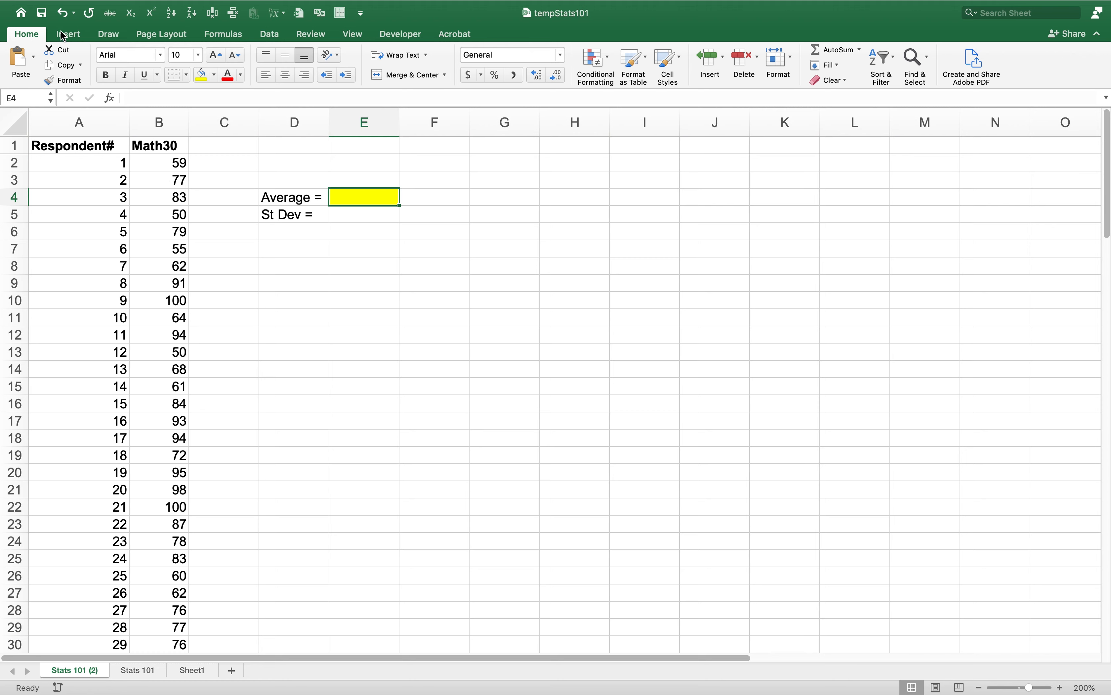
{"action": "left_click", "coordinate": [228, 39]}
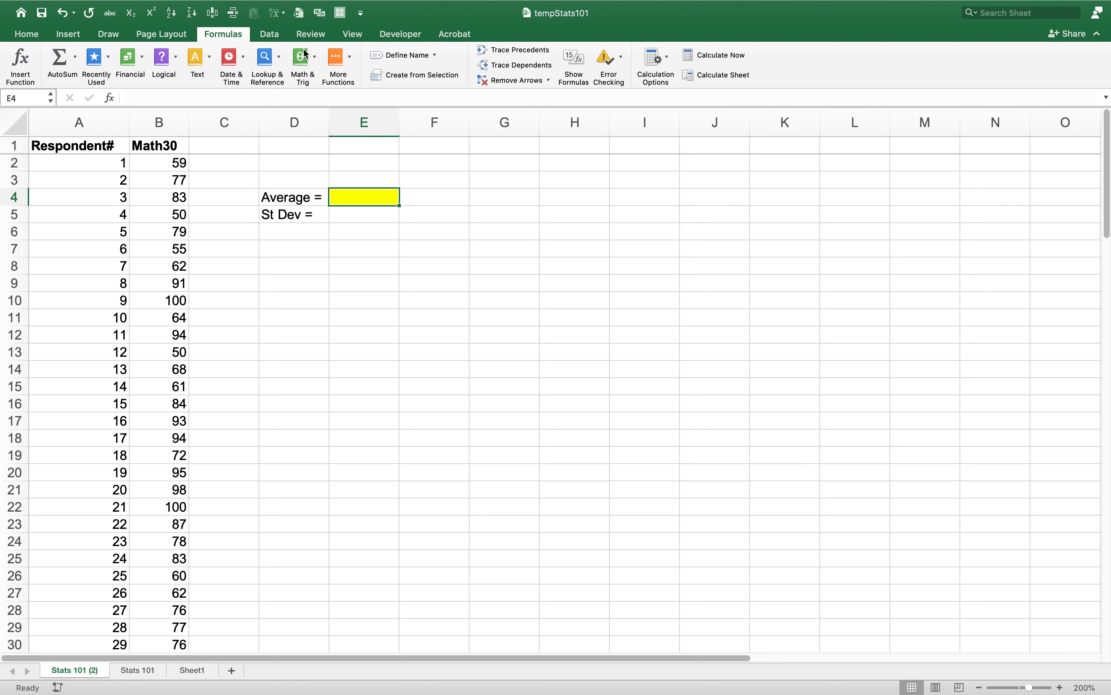
{"action": "left_click", "coordinate": [349, 63]}
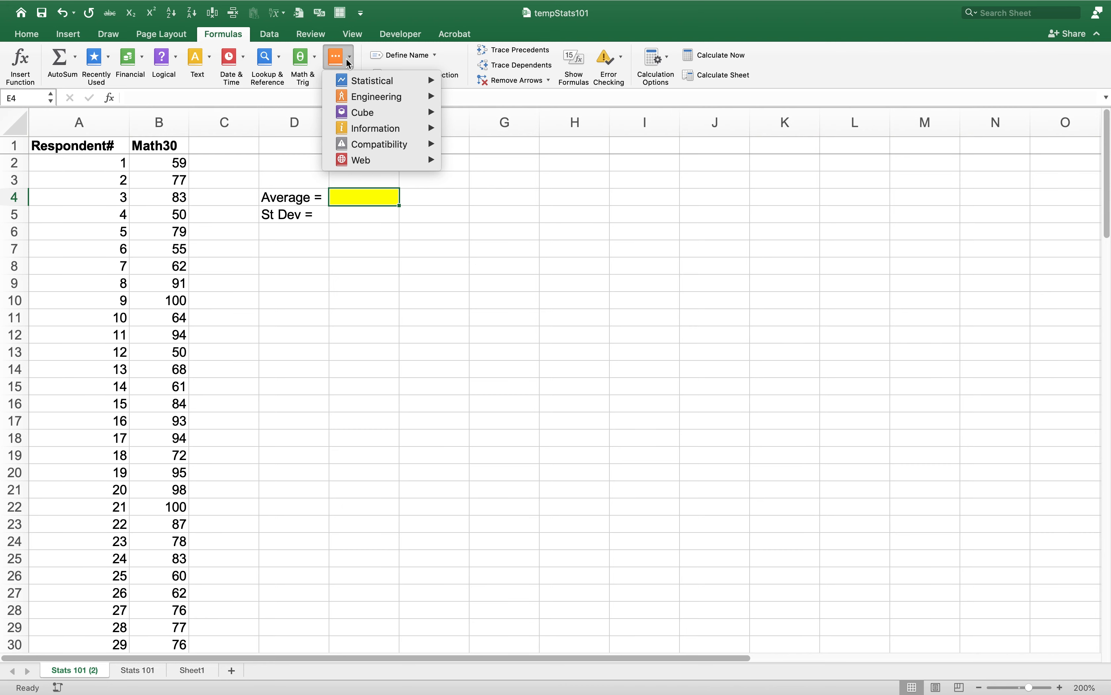
{"action": "mouse_move", "coordinate": [356, 84]}
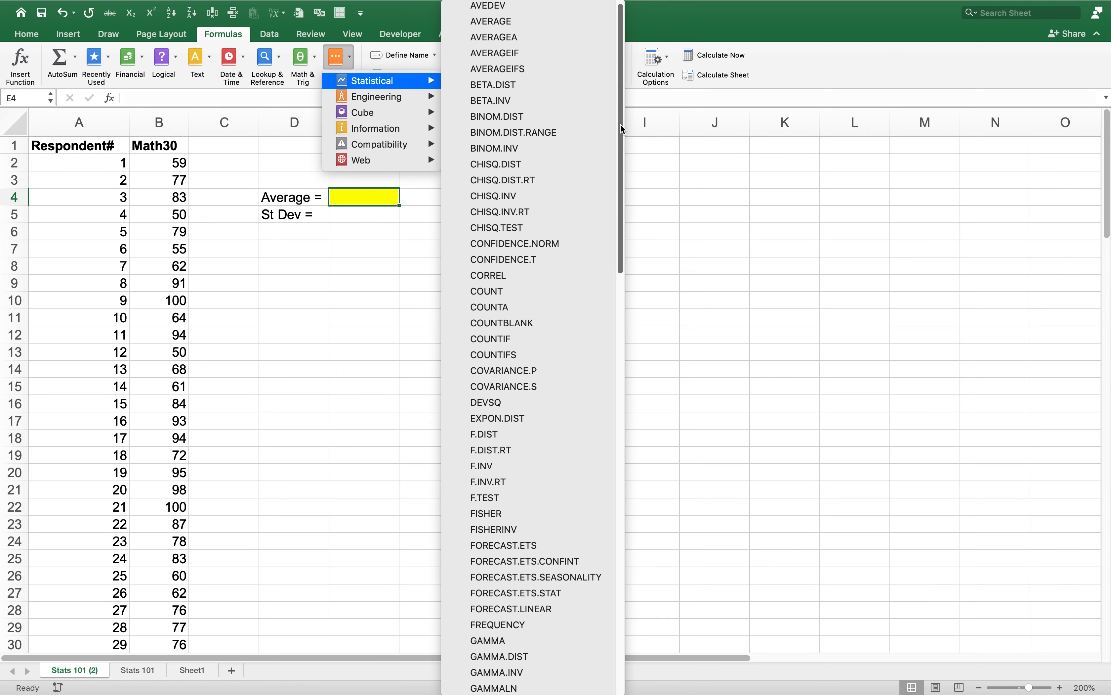
{"action": "left_click_drag", "start_coordinate": [620, 125], "coordinate": [610, 373]}
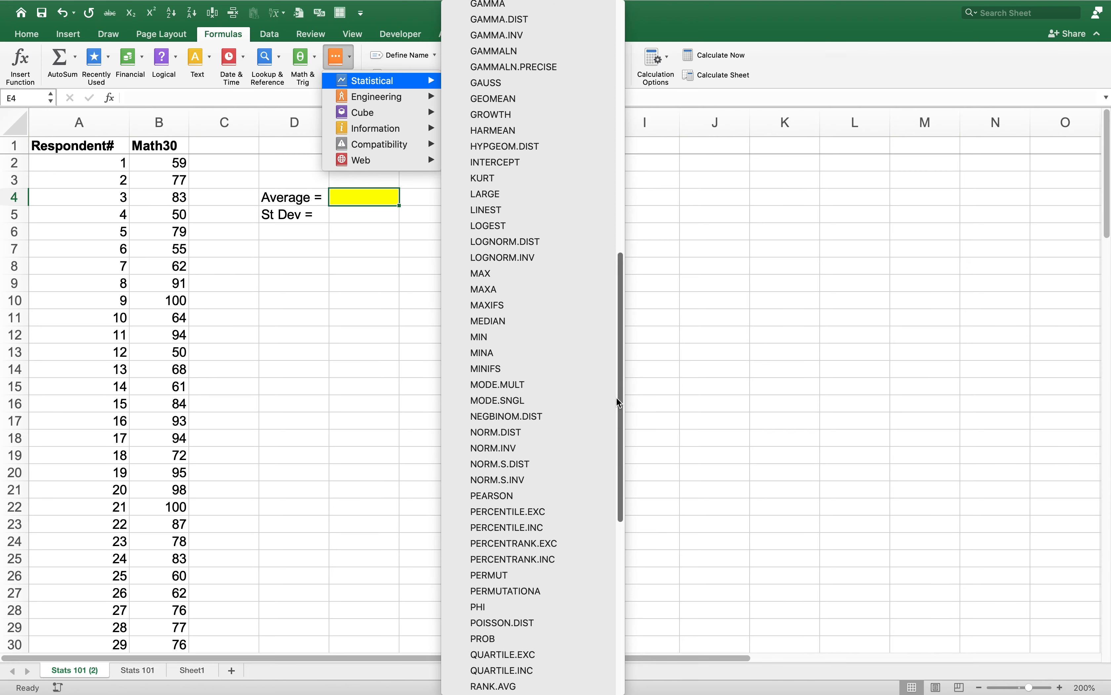
{"action": "left_click_drag", "start_coordinate": [619, 394], "coordinate": [651, 85]}
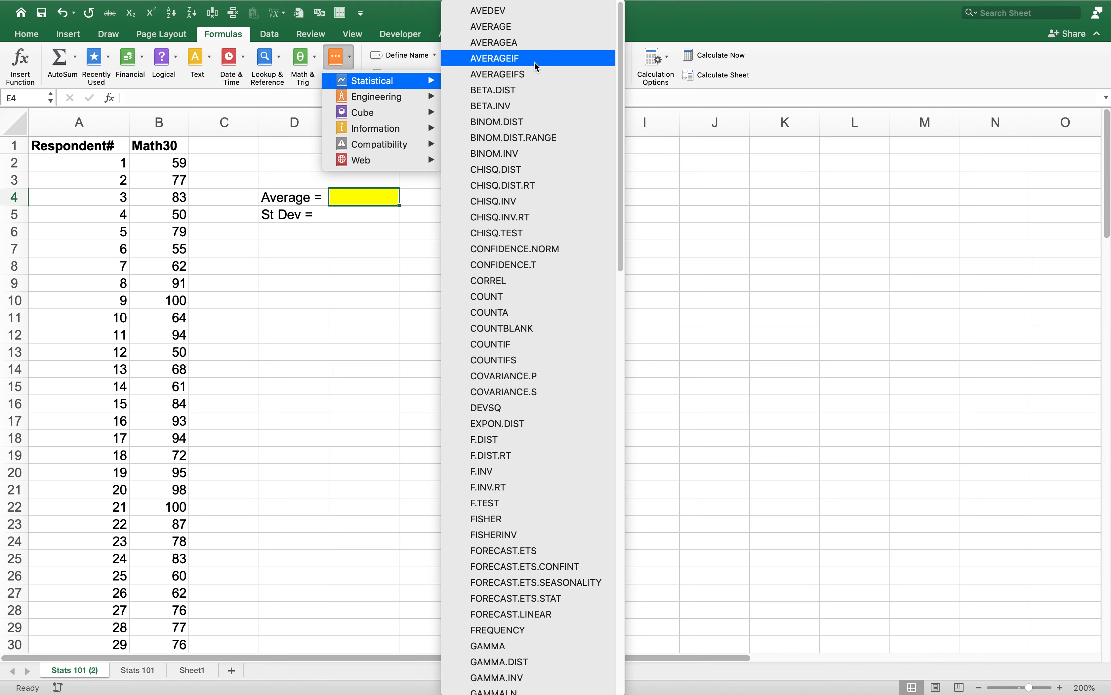
{"action": "left_click", "coordinate": [547, 27]}
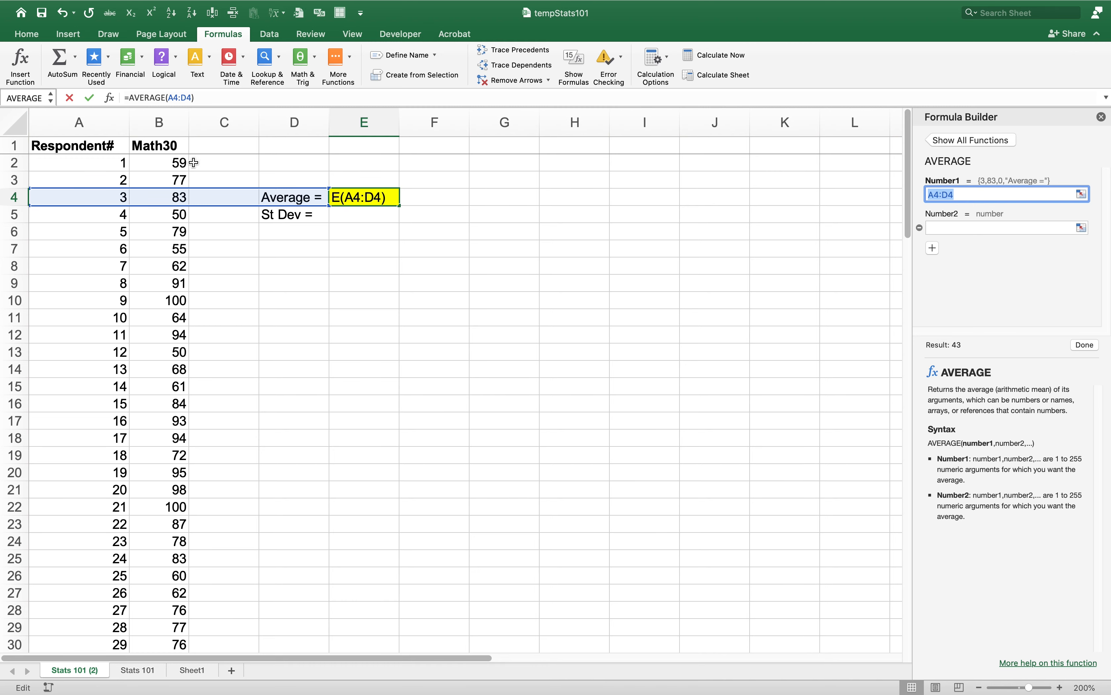
{"action": "left_click", "coordinate": [169, 162]}
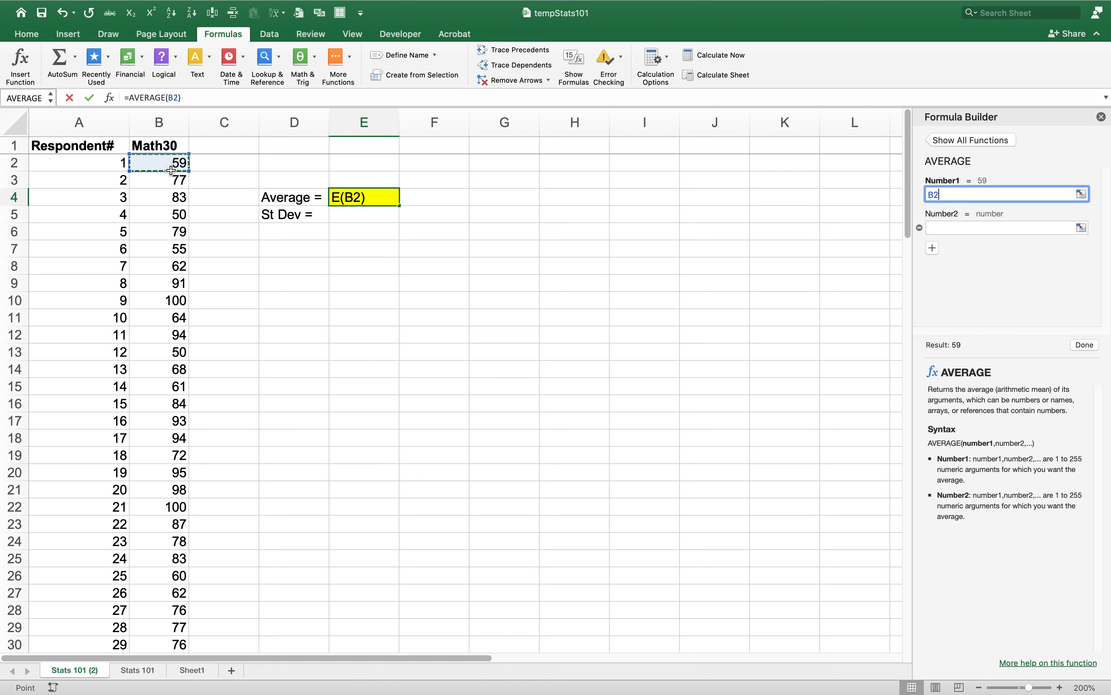
{"action": "left_click_drag", "start_coordinate": [170, 170], "coordinate": [175, 575]}
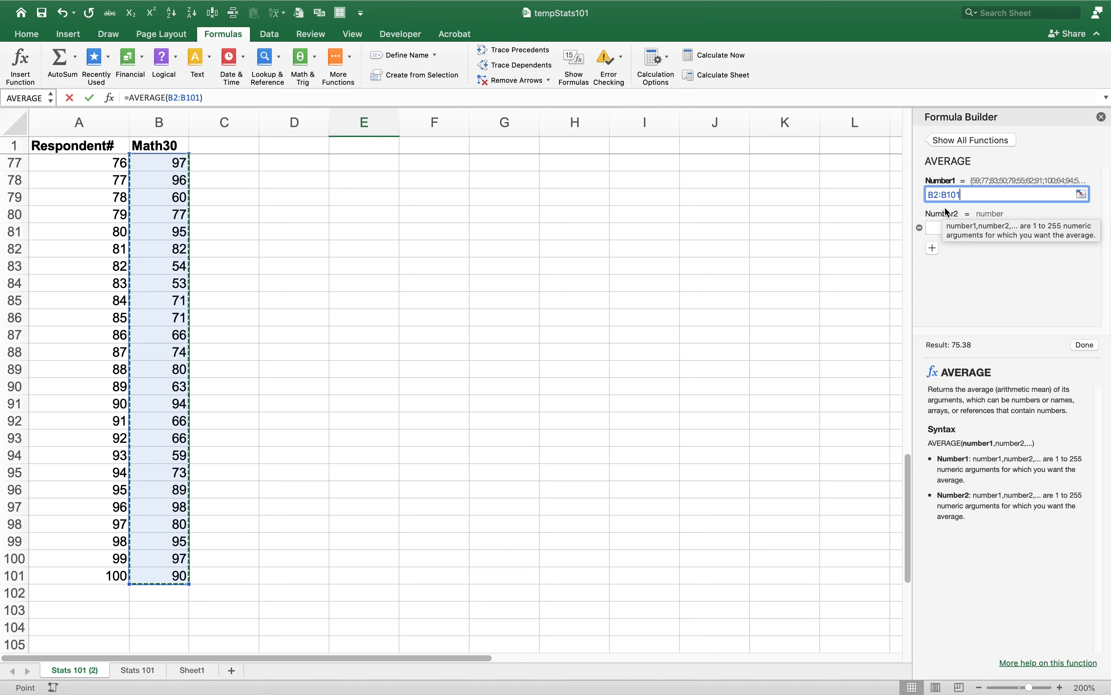
{"action": "left_click", "coordinate": [1090, 348]}
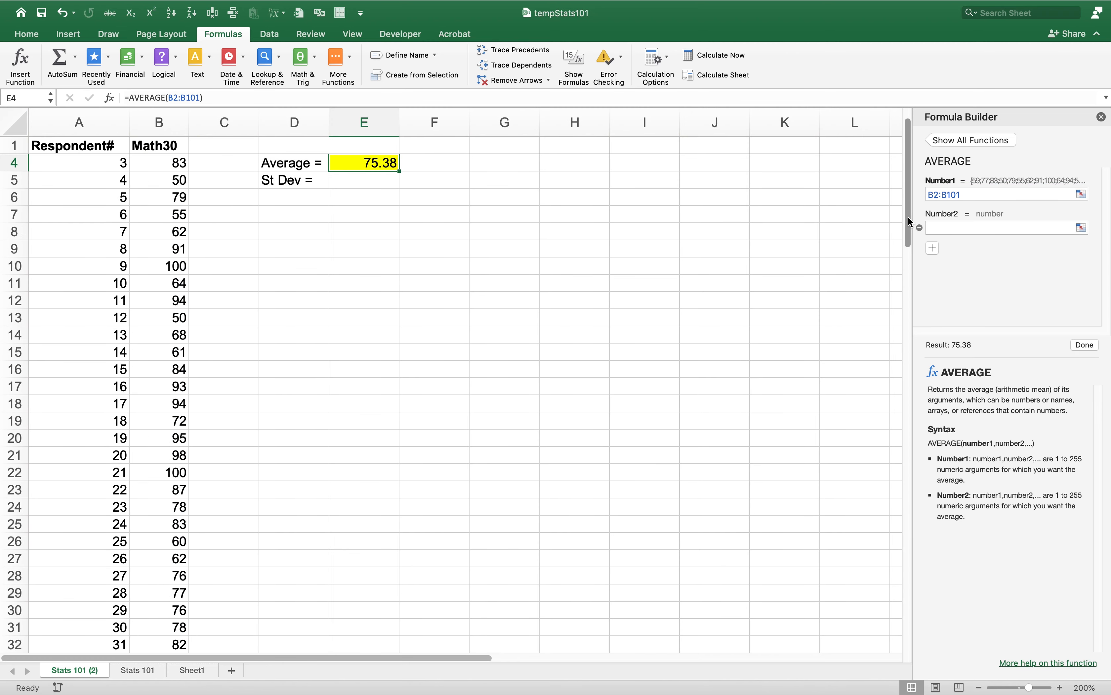
{"action": "scroll", "coordinate": [910, 211], "scroll_direction": "up", "scroll_amount": 2}
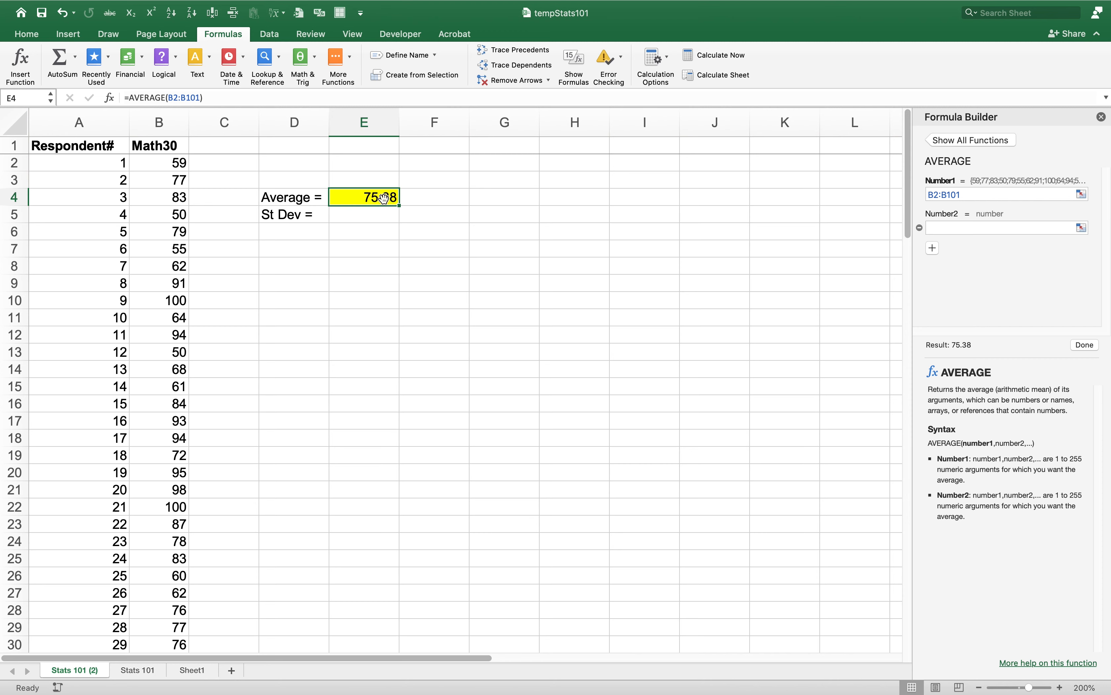
Remove the yellow fill from cell E4, which holds the average
{"action": "left_click", "coordinate": [27, 34]}
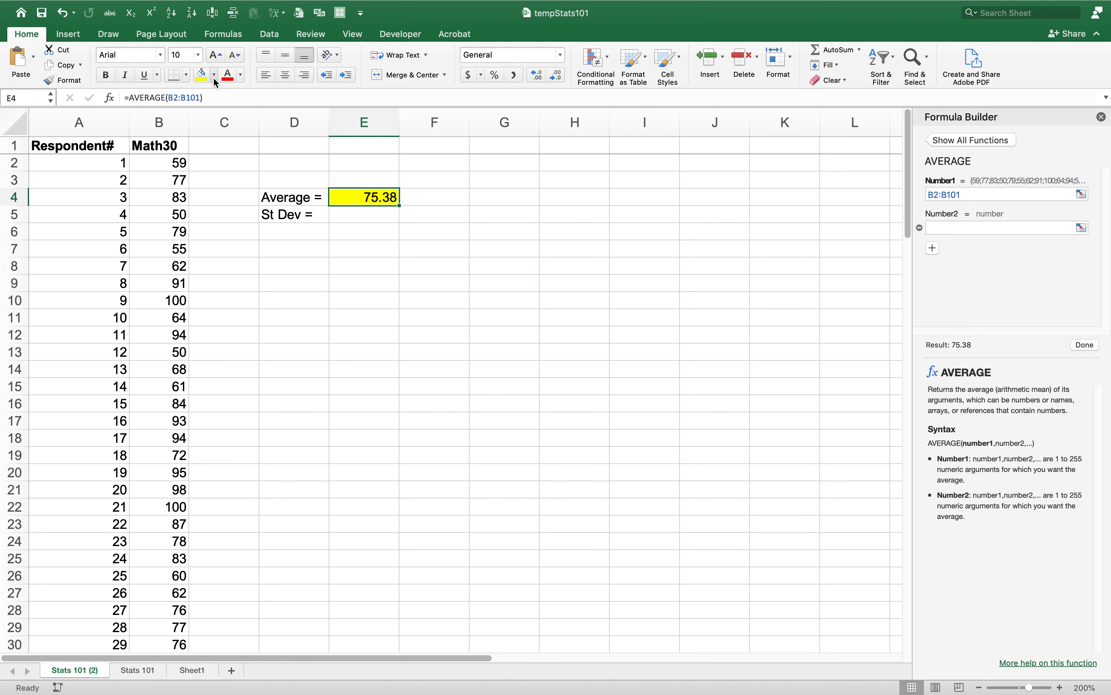
{"action": "left_click", "coordinate": [213, 76]}
{"action": "left_click", "coordinate": [219, 99]}
{"action": "key", "text": "super+z"}
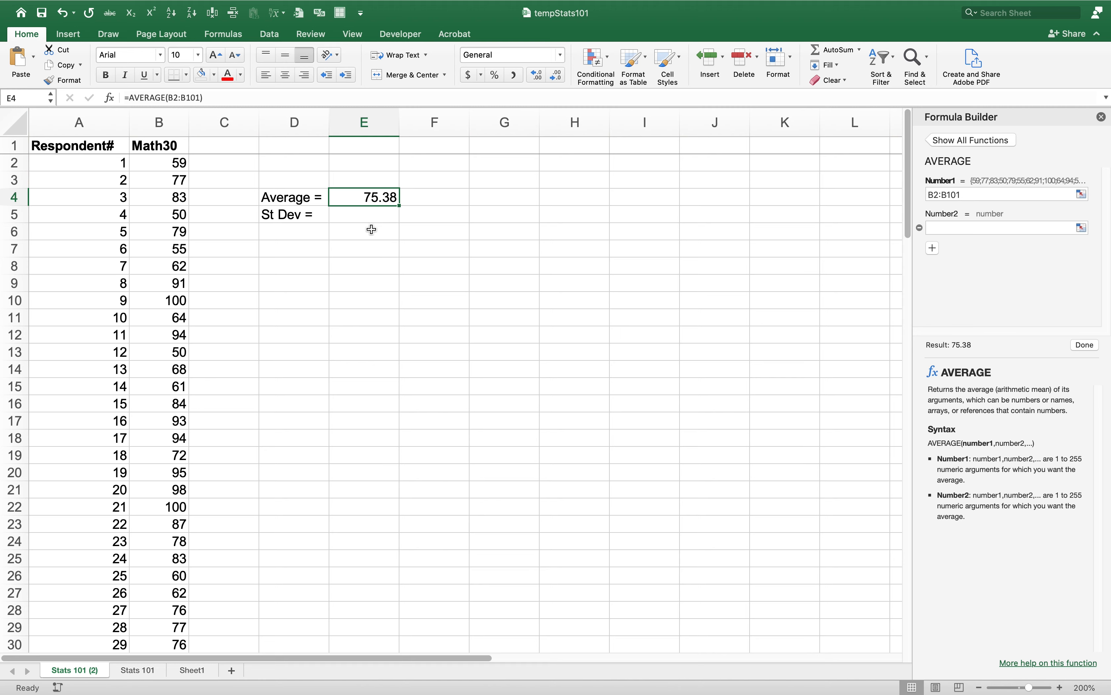
Copy the formula text =AVERAGE(B2:B101) from cell E4 and paste it into cell F4
{"action": "left_click", "coordinate": [421, 196]}
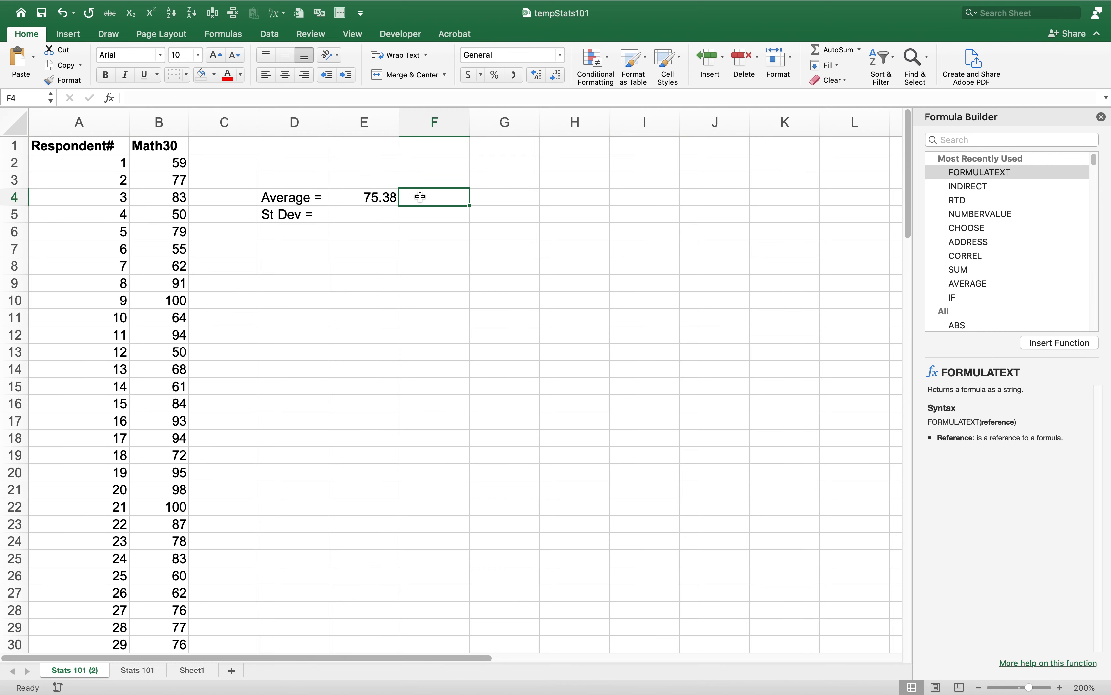
{"action": "left_click", "coordinate": [378, 197]}
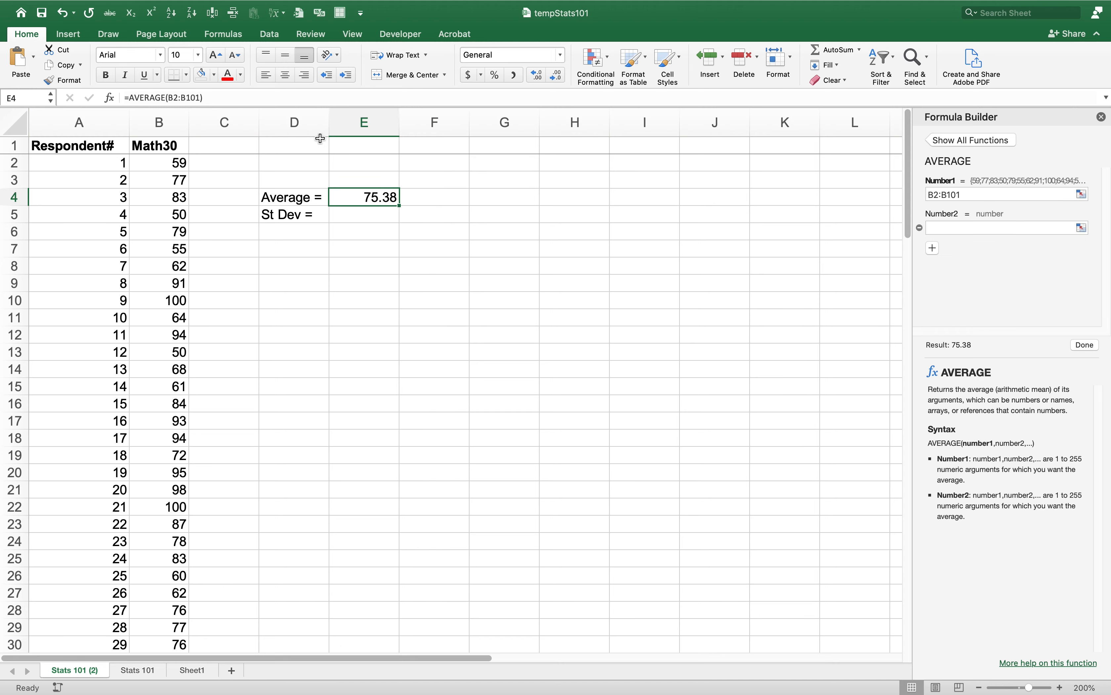
{"action": "left_click", "coordinate": [218, 98]}
{"action": "left_click_drag", "start_coordinate": [202, 98], "coordinate": [88, 93]}
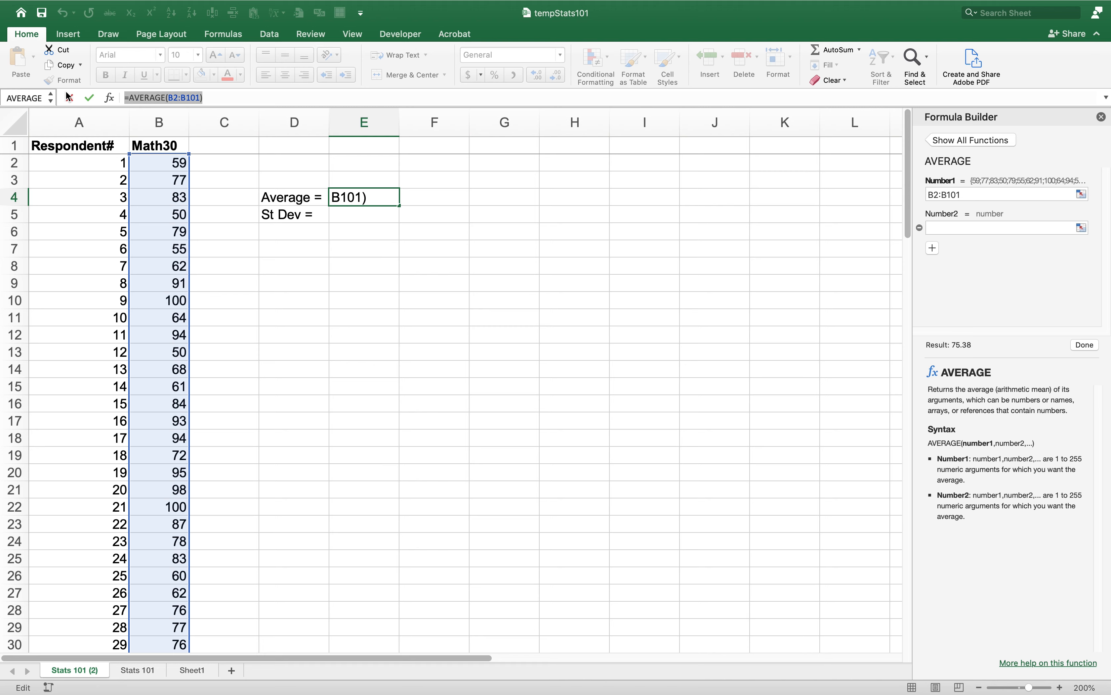
{"action": "left_click", "coordinate": [72, 67]}
{"action": "key", "text": "Return"}
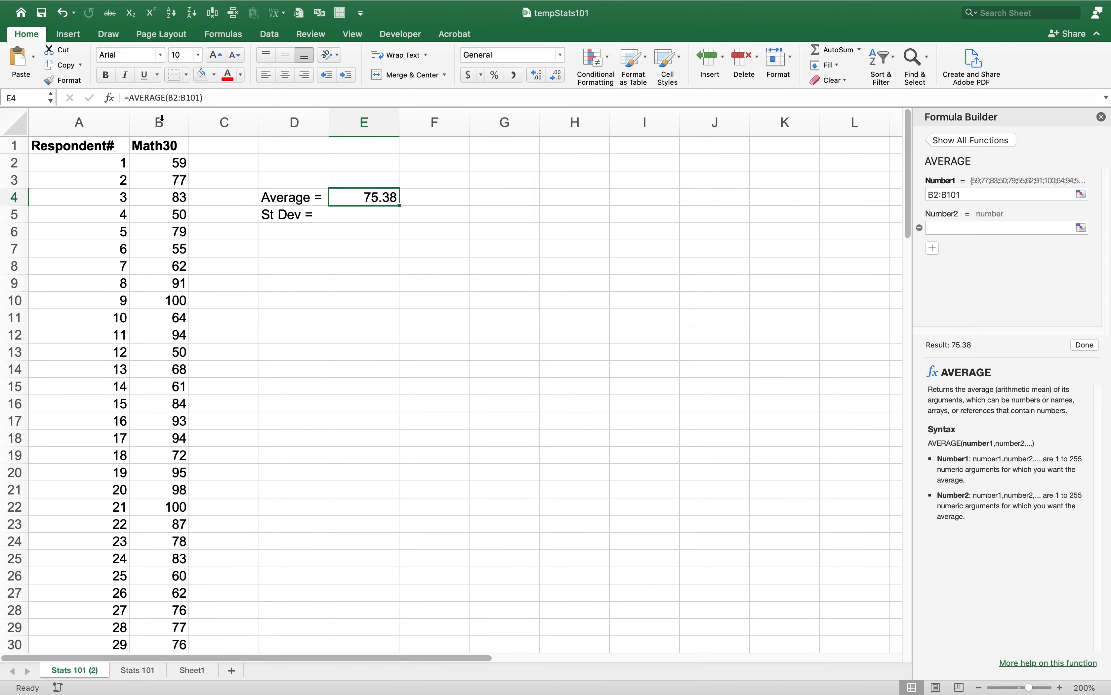
{"action": "left_click", "coordinate": [417, 197]}
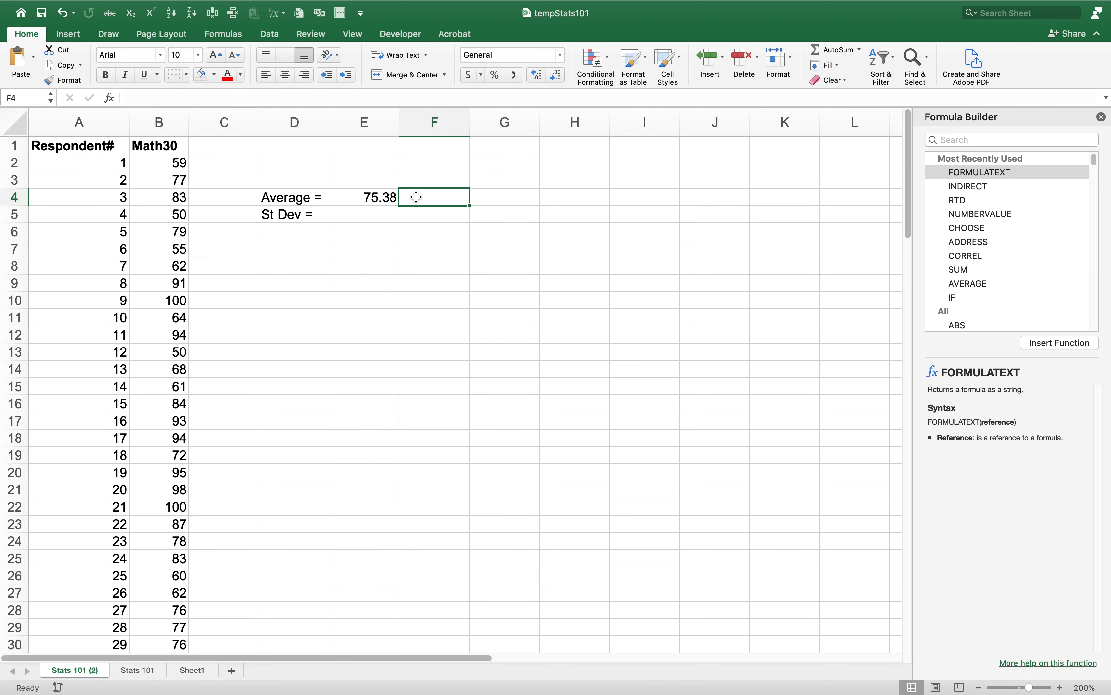
{"action": "left_click", "coordinate": [20, 64]}
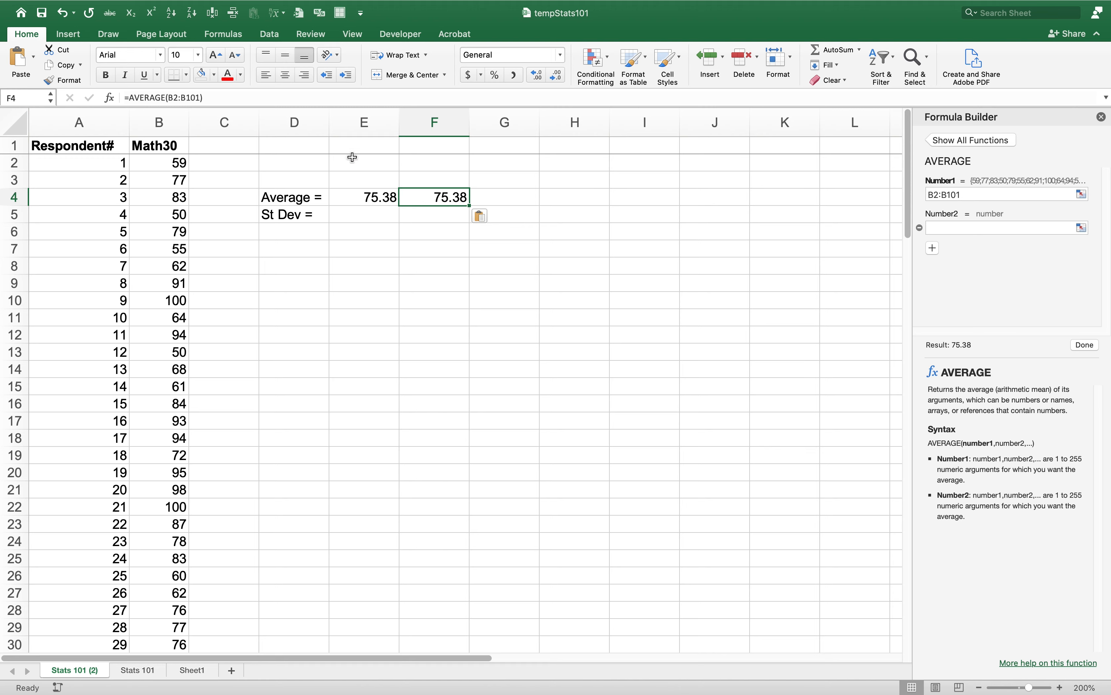
Make the formula in F4 display as text with a leading apostrophe, and widen column F to fit it
{"action": "left_click", "coordinate": [125, 99]}
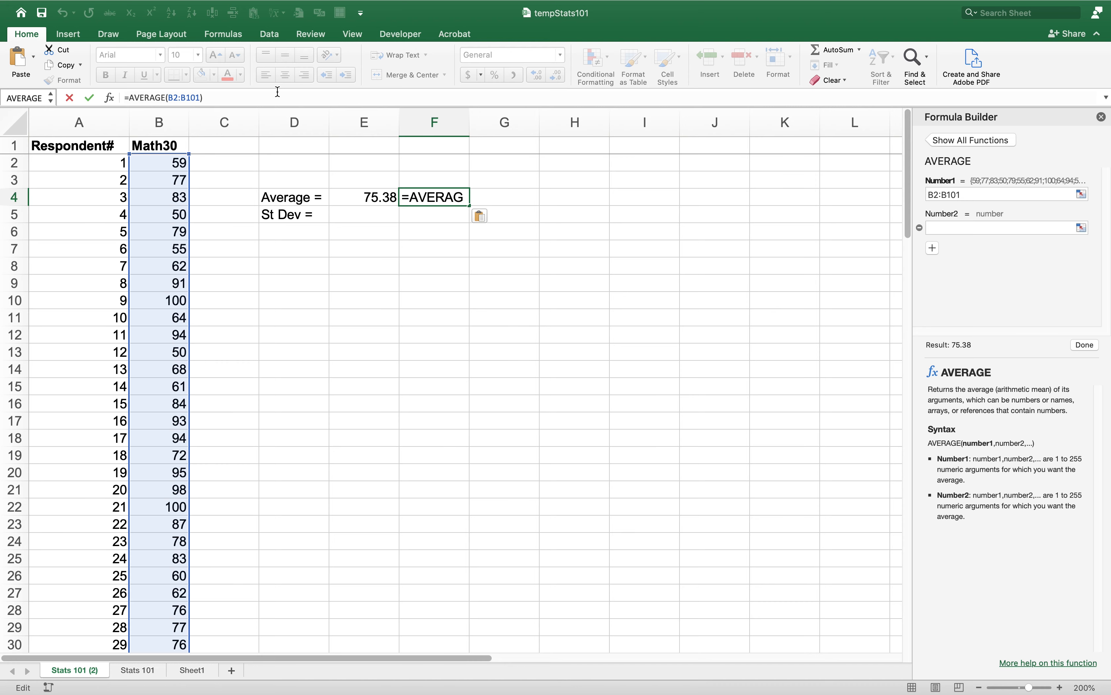
{"action": "type", "text": "'"}
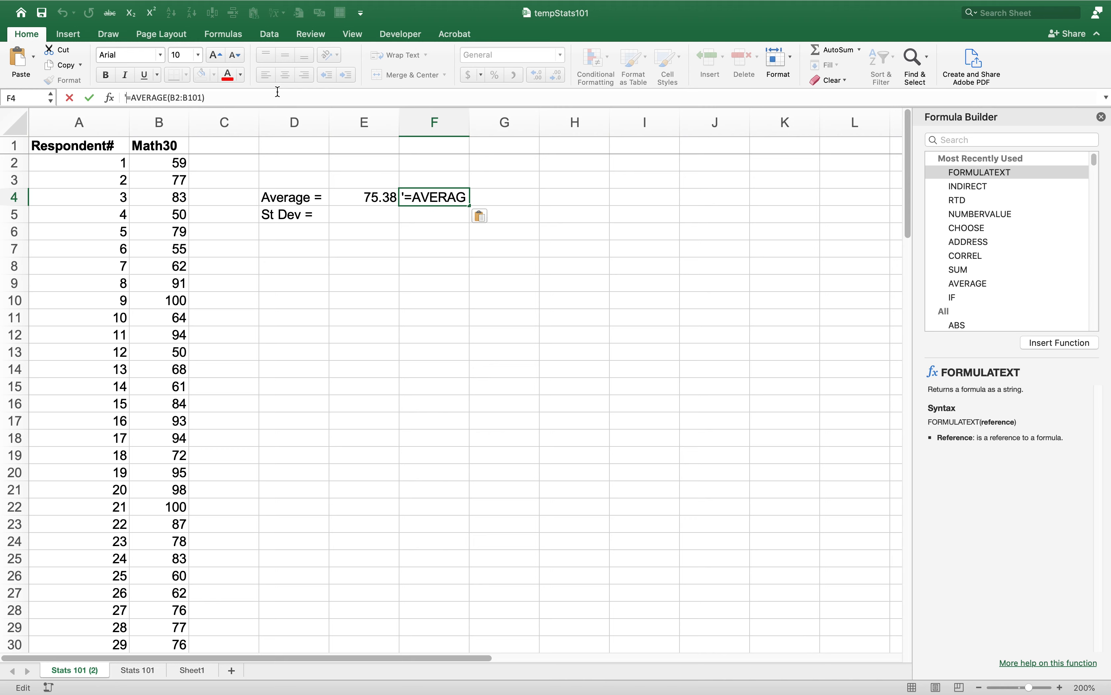
{"action": "key", "text": "Return"}
{"action": "key", "text": "Up"}
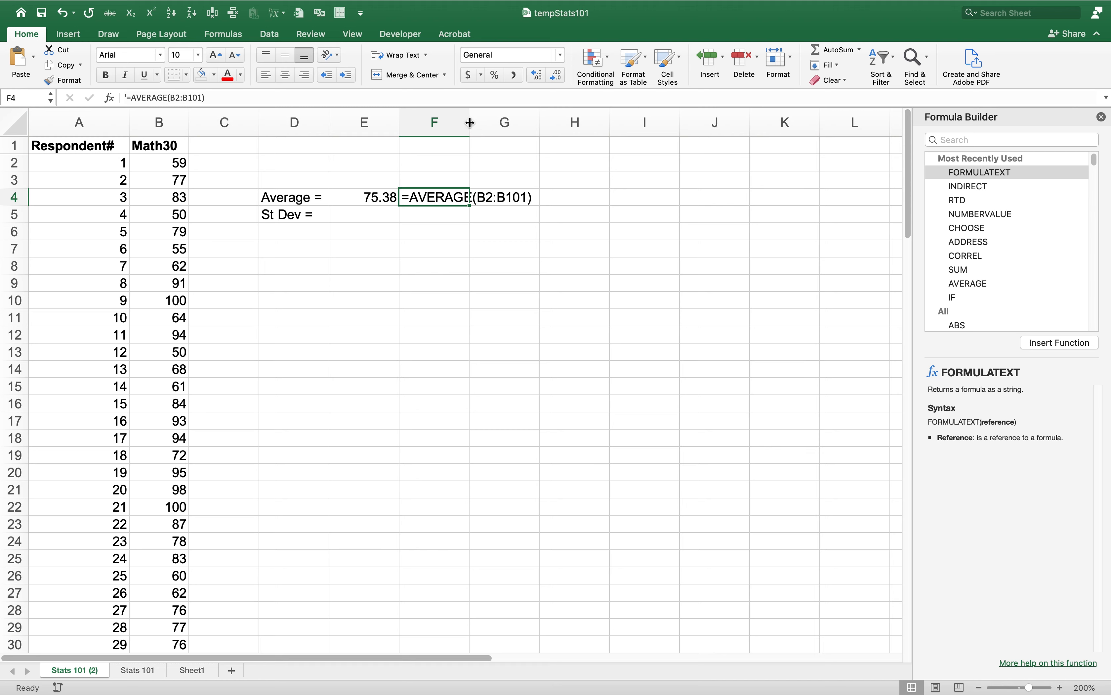
{"action": "left_click_drag", "start_coordinate": [471, 123], "coordinate": [546, 122]}
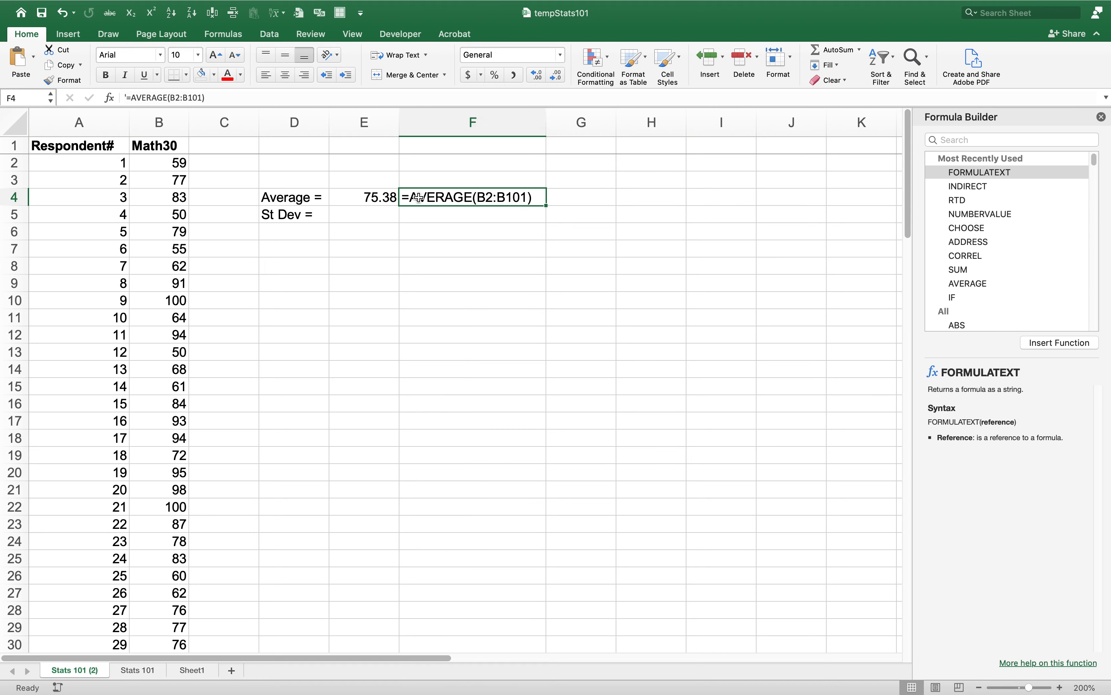
Insert the STDEV.S statistical function in cell E5, next to the "St Dev =" label
{"action": "left_click", "coordinate": [374, 214]}
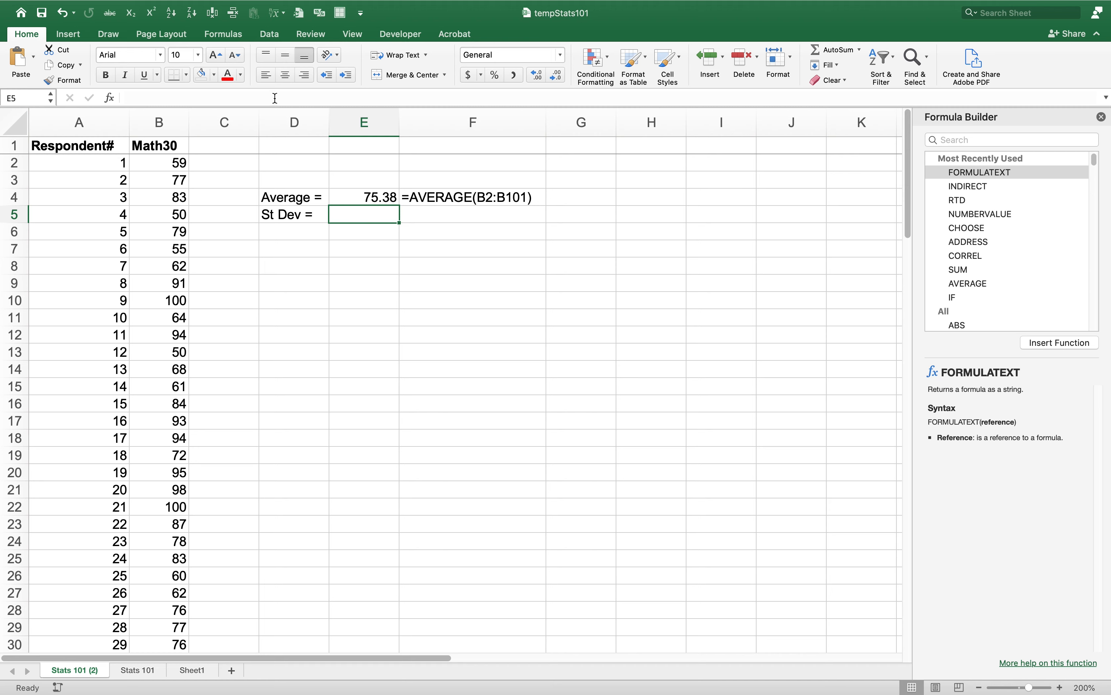
{"action": "left_click", "coordinate": [225, 36]}
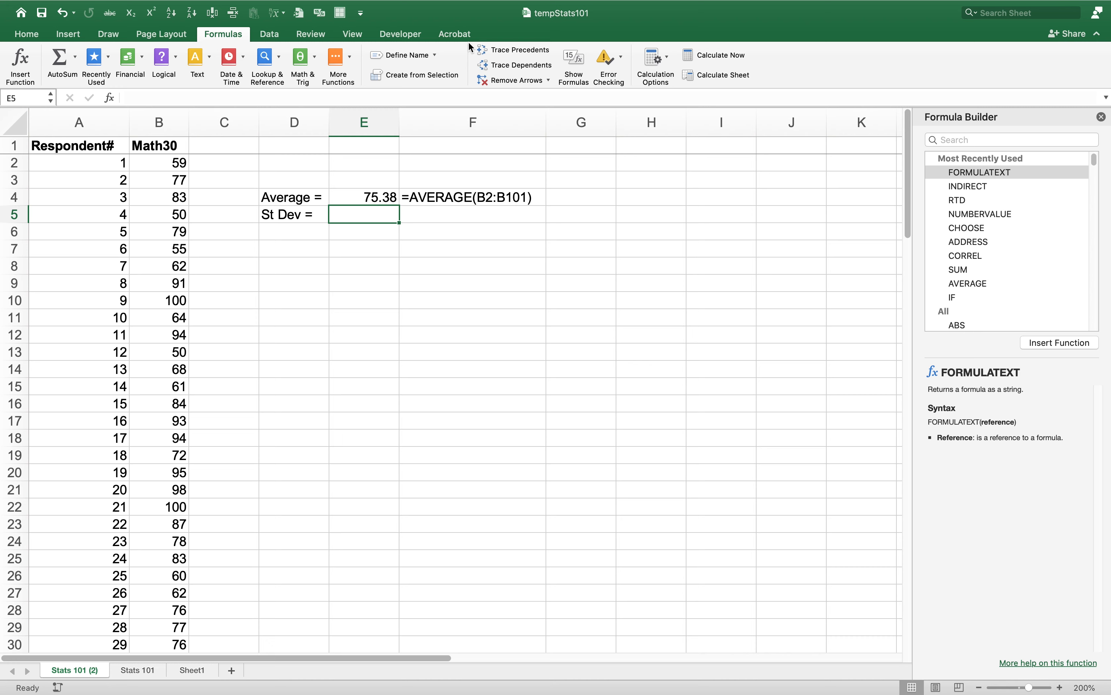
{"action": "left_click", "coordinate": [345, 65]}
{"action": "mouse_move", "coordinate": [356, 81]}
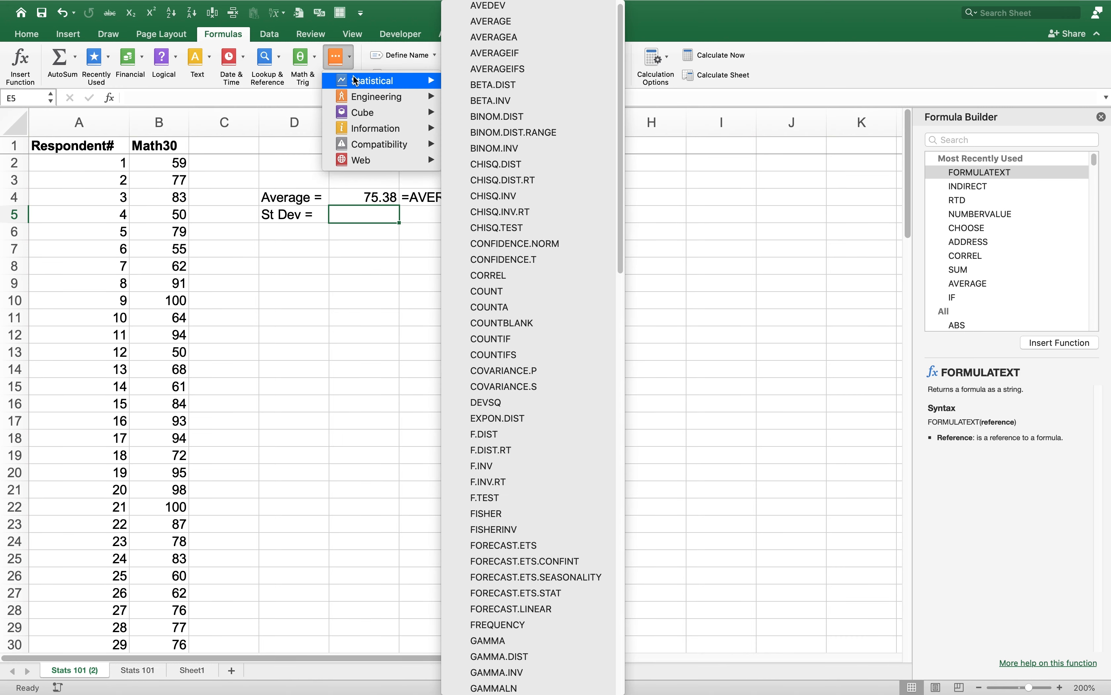
{"action": "left_click_drag", "start_coordinate": [624, 120], "coordinate": [627, 562]}
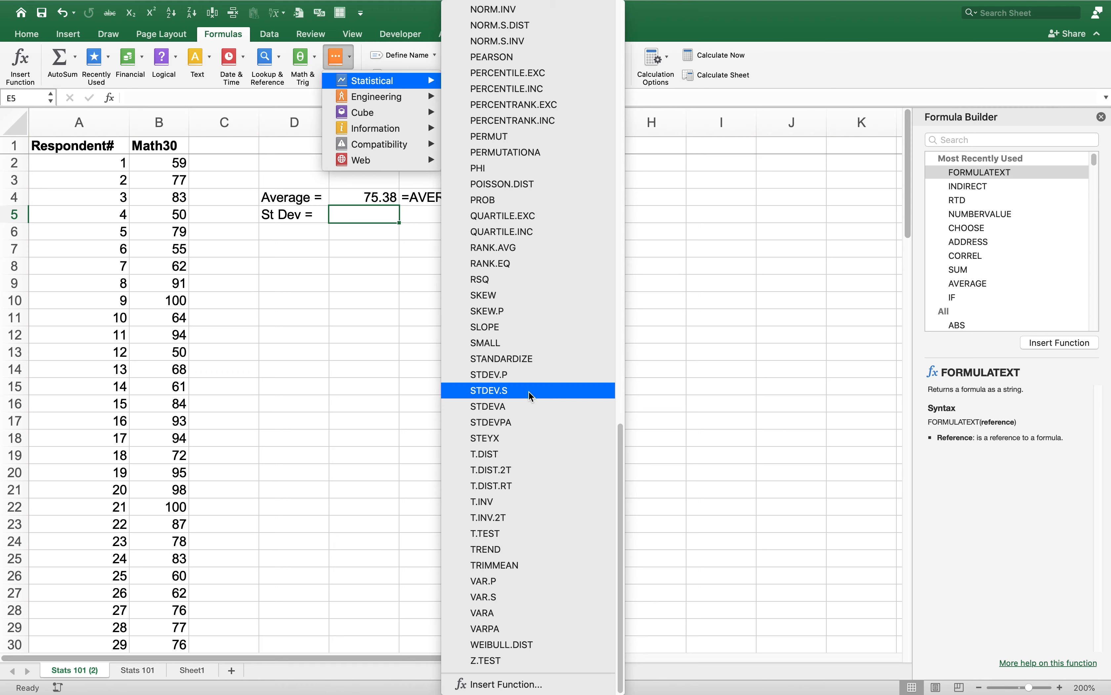
{"action": "key", "text": "Down"}
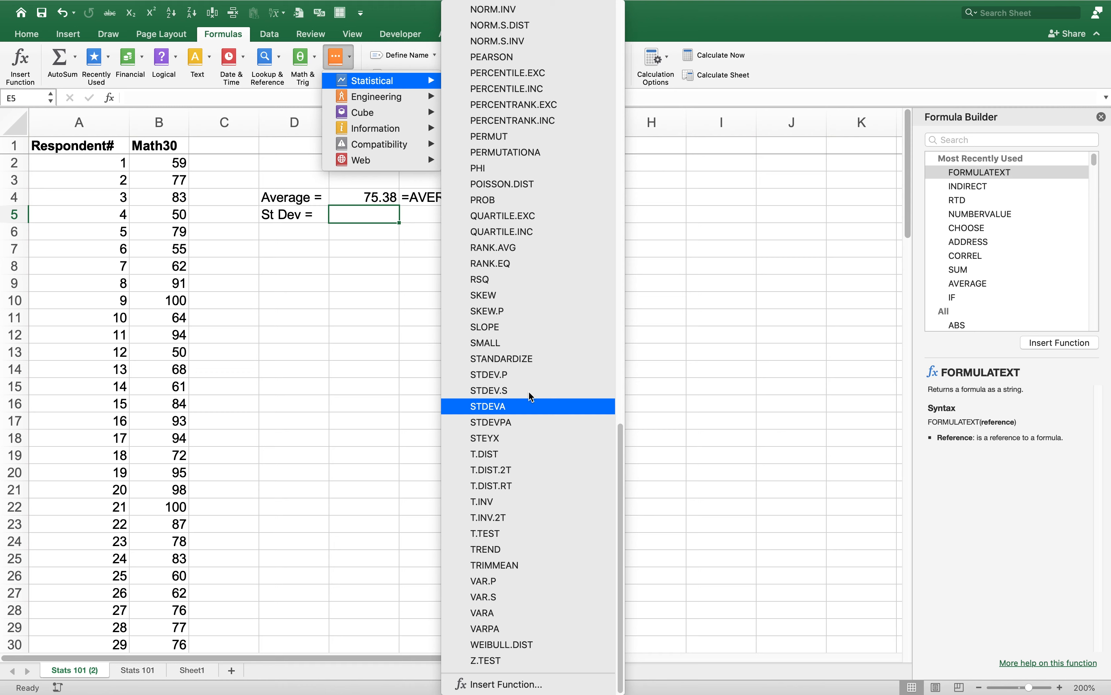
{"action": "key", "text": "Down"}
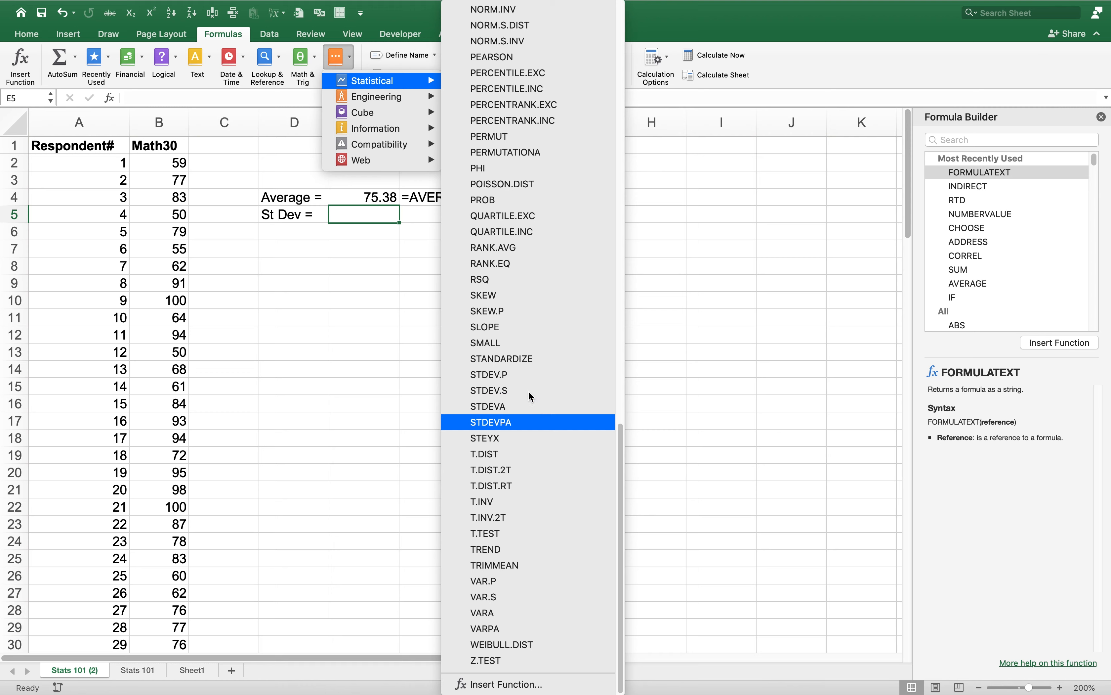
{"action": "key", "text": "Up"}
{"action": "key", "text": "Up"}
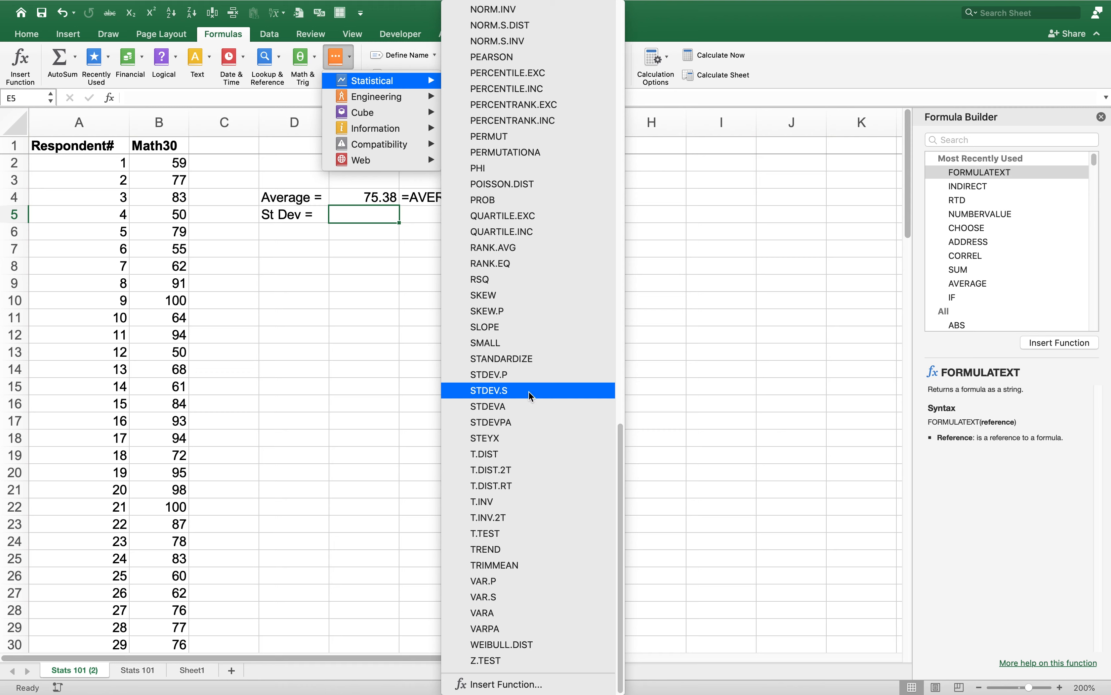
{"action": "key", "text": "Up"}
{"action": "key", "text": "Down"}
{"action": "left_click", "coordinate": [529, 391]}
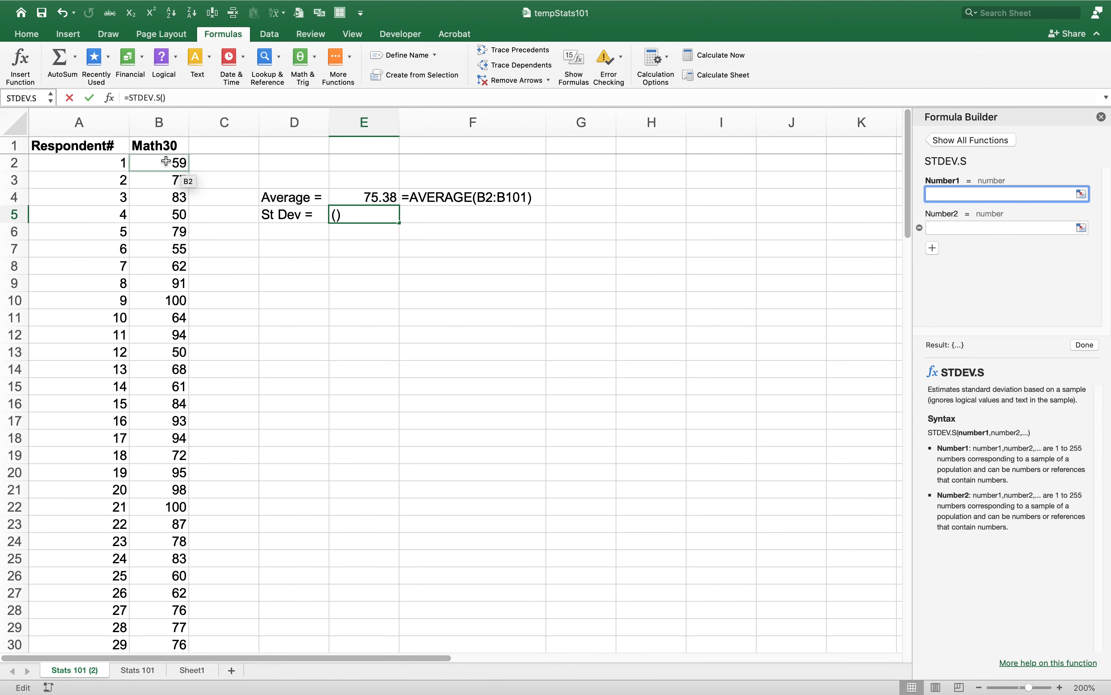
Set the STDEV.S function's range to the Math30 scores in B2:B101 and complete the formula
{"action": "left_click_drag", "start_coordinate": [167, 162], "coordinate": [179, 591]}
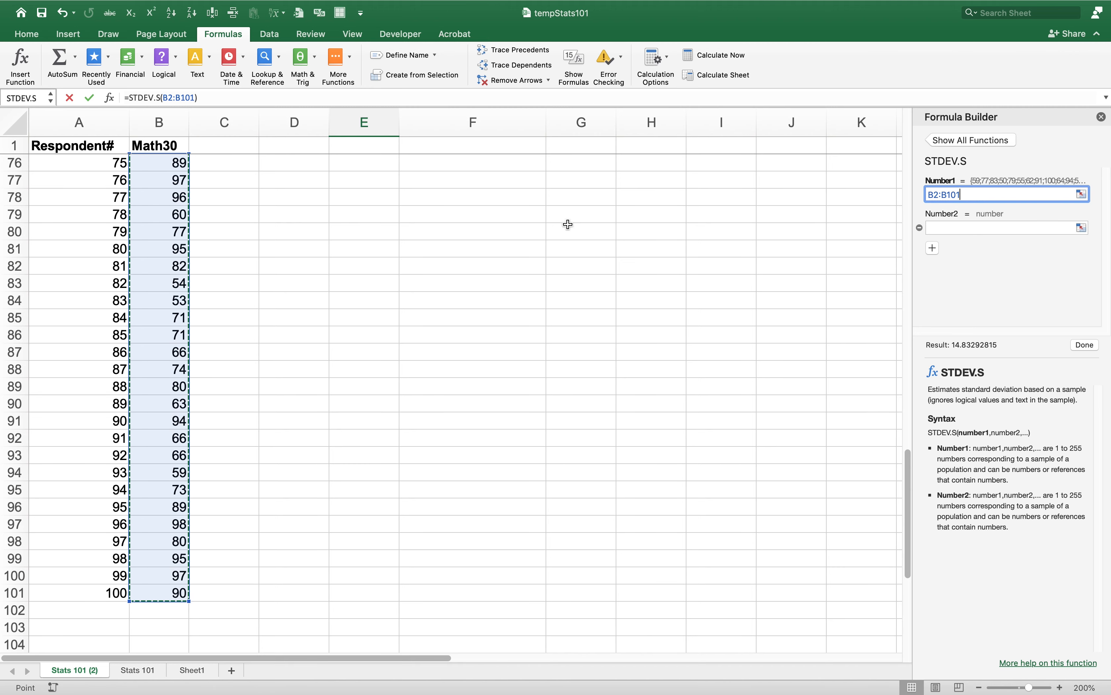
{"action": "left_click", "coordinate": [1085, 345]}
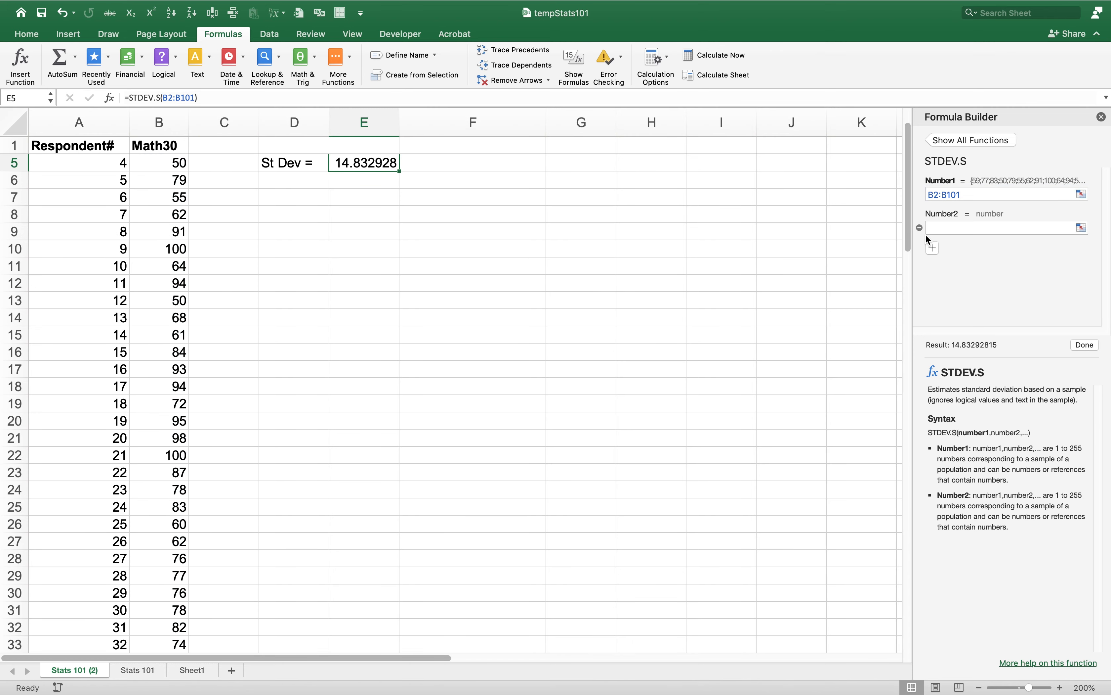
{"action": "scroll", "coordinate": [912, 238], "scroll_direction": "up", "scroll_amount": 3}
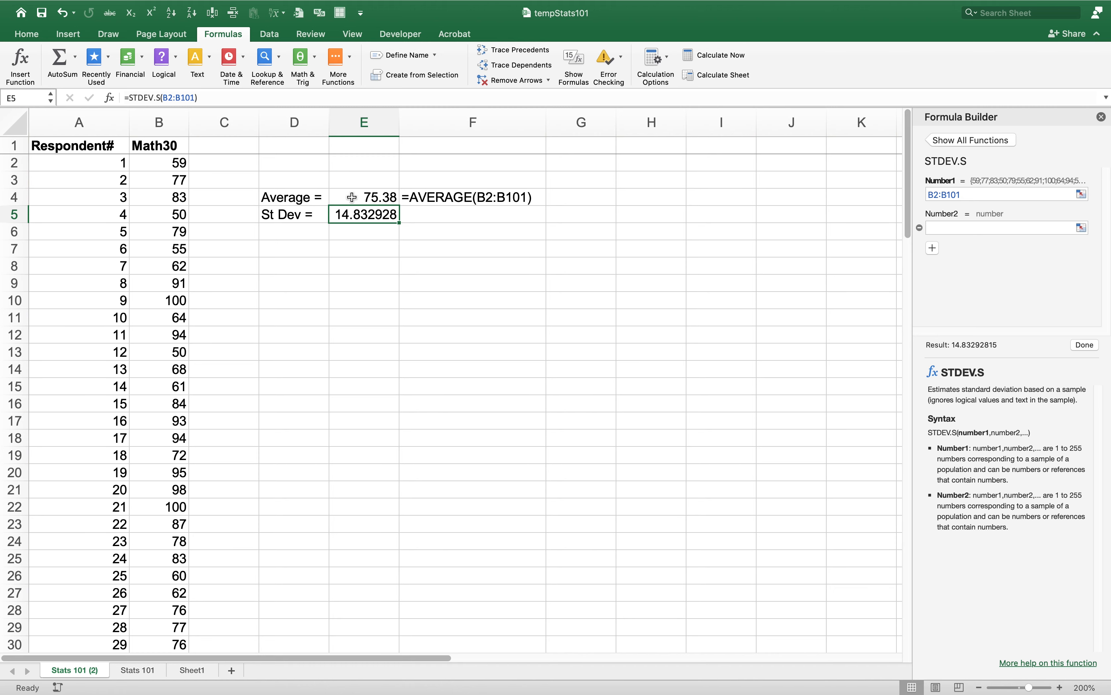
Format the average and standard deviation results in E4:E5 as numbers with two decimal places
{"action": "left_click_drag", "start_coordinate": [348, 196], "coordinate": [354, 210]}
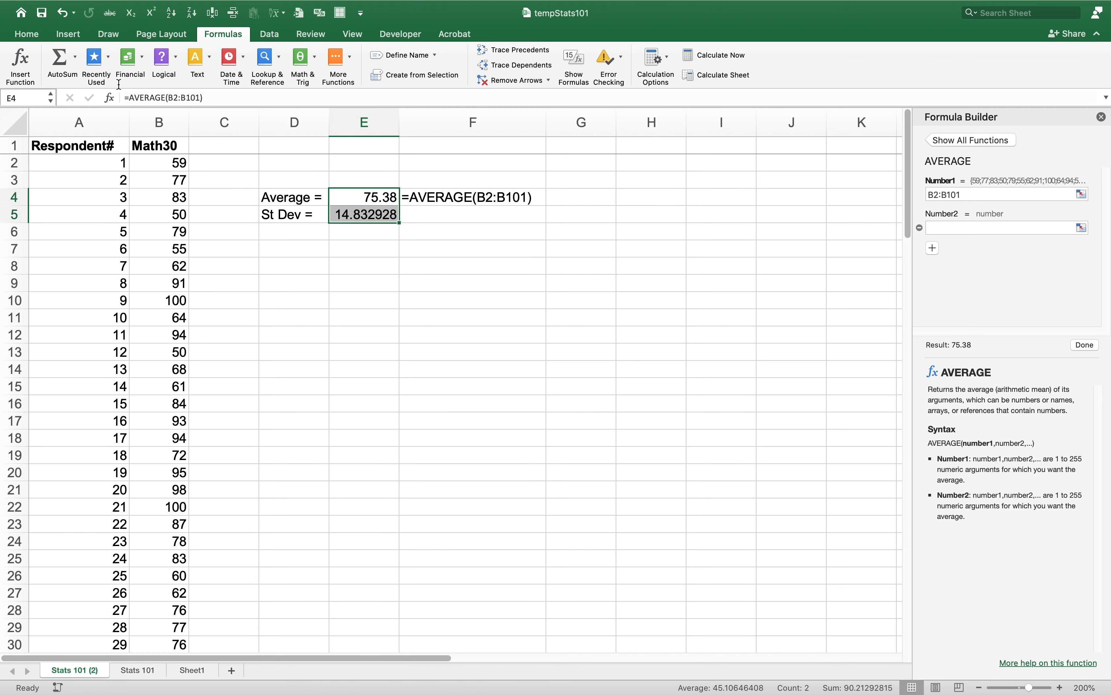
{"action": "left_click", "coordinate": [39, 37]}
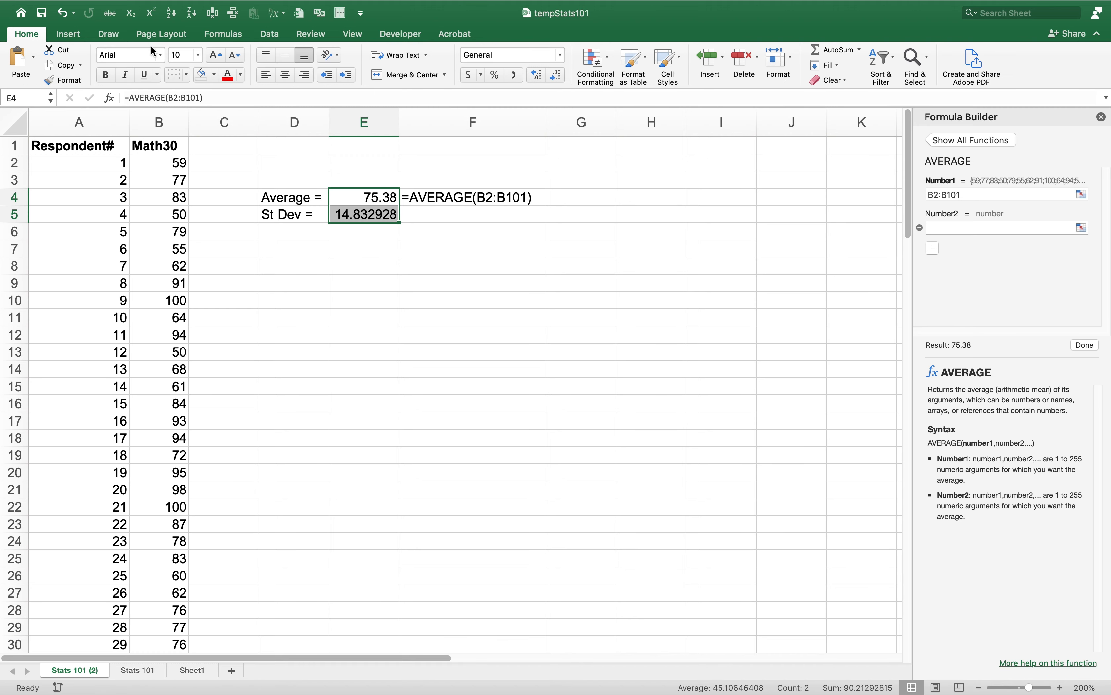
{"action": "left_click", "coordinate": [561, 77]}
{"action": "left_click", "coordinate": [541, 75]}
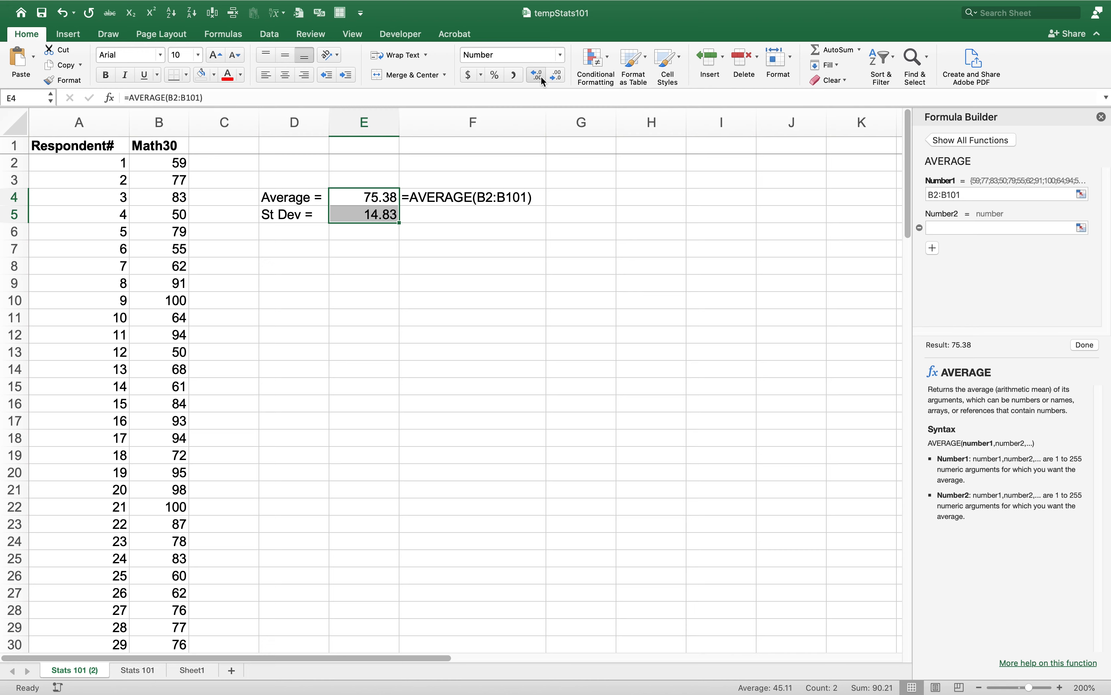
Copy the formula text =STDEV.S(B2:B101) from cell E5 and paste it into cell F5
{"action": "left_click", "coordinate": [443, 217]}
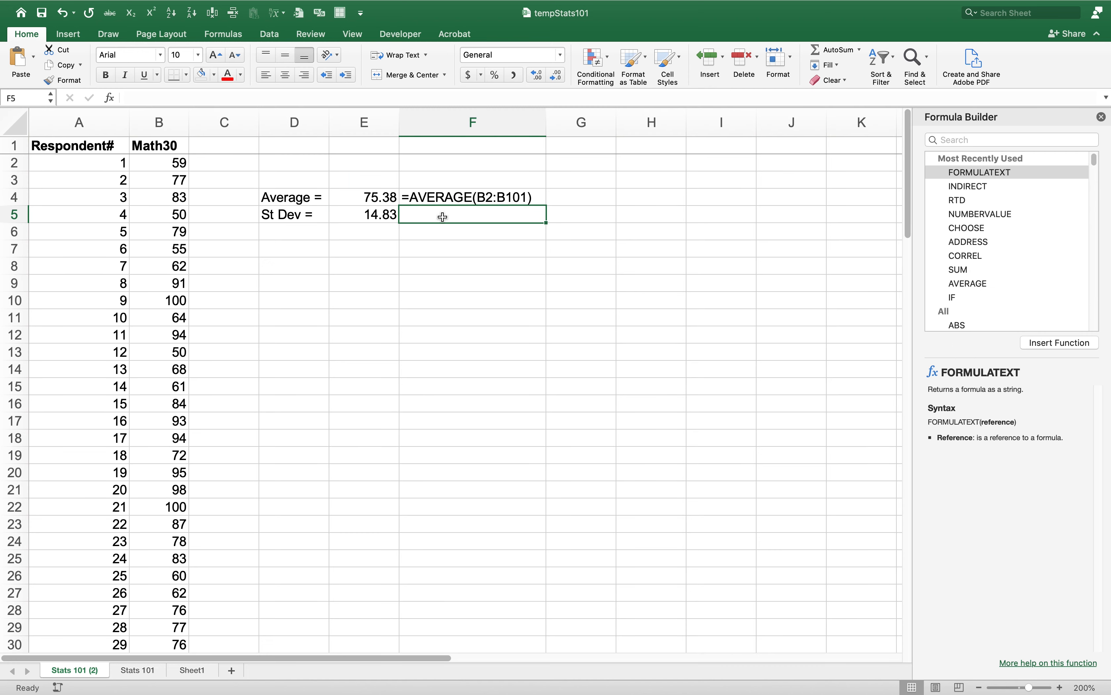
{"action": "left_click", "coordinate": [364, 215]}
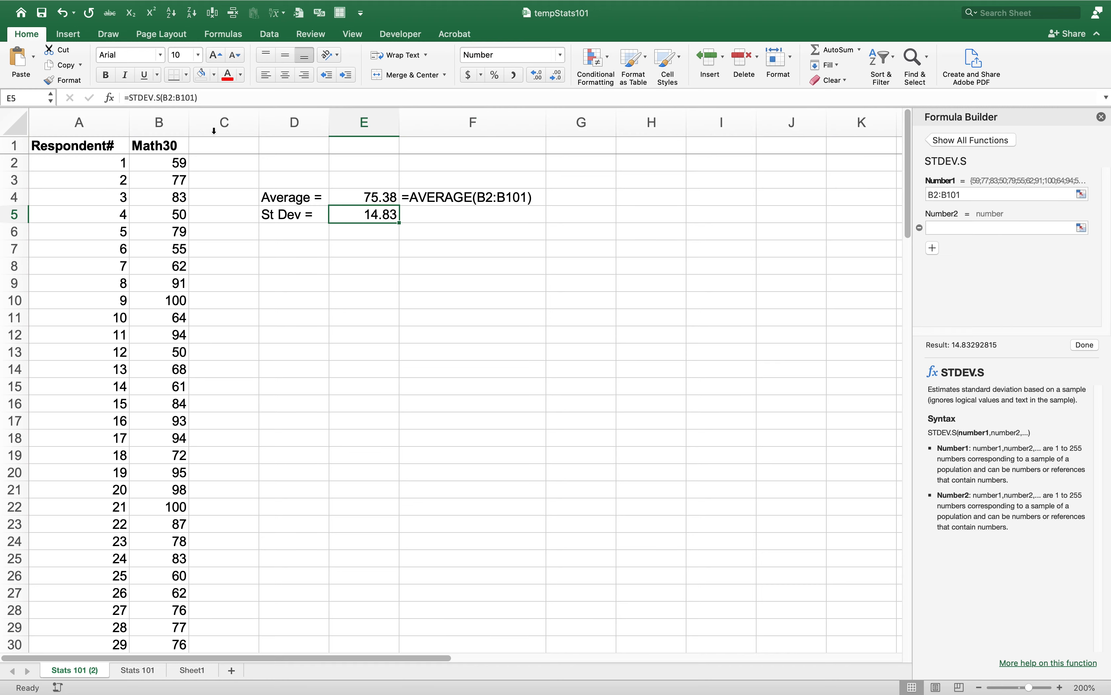
{"action": "left_click", "coordinate": [219, 98]}
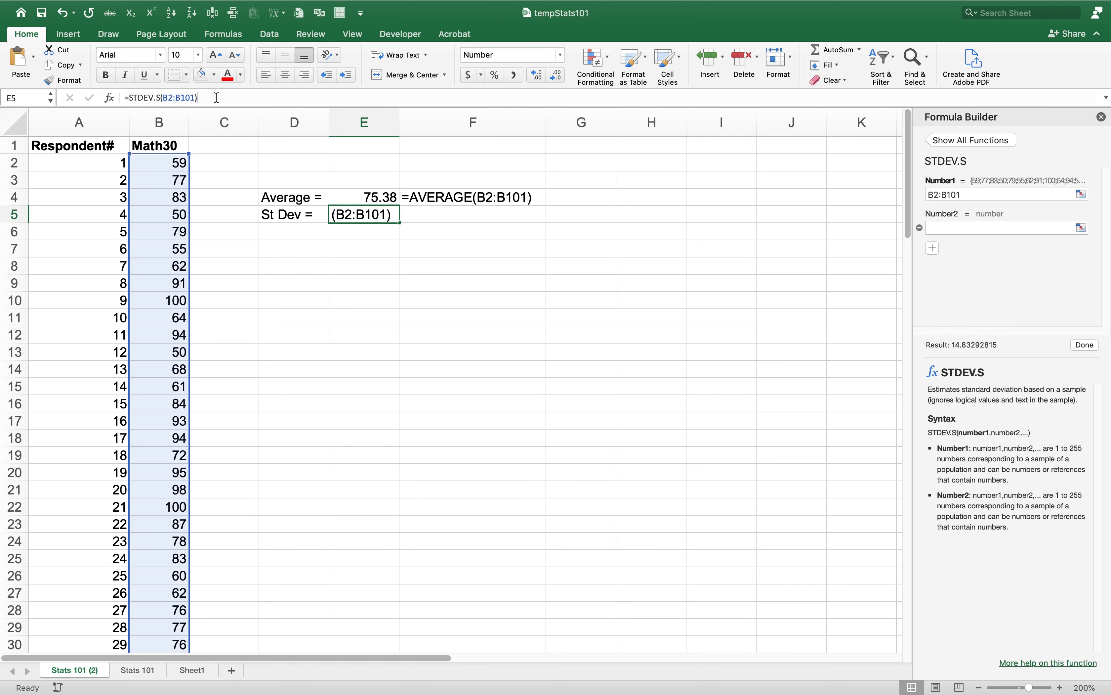
{"action": "left_click_drag", "start_coordinate": [200, 98], "coordinate": [95, 98]}
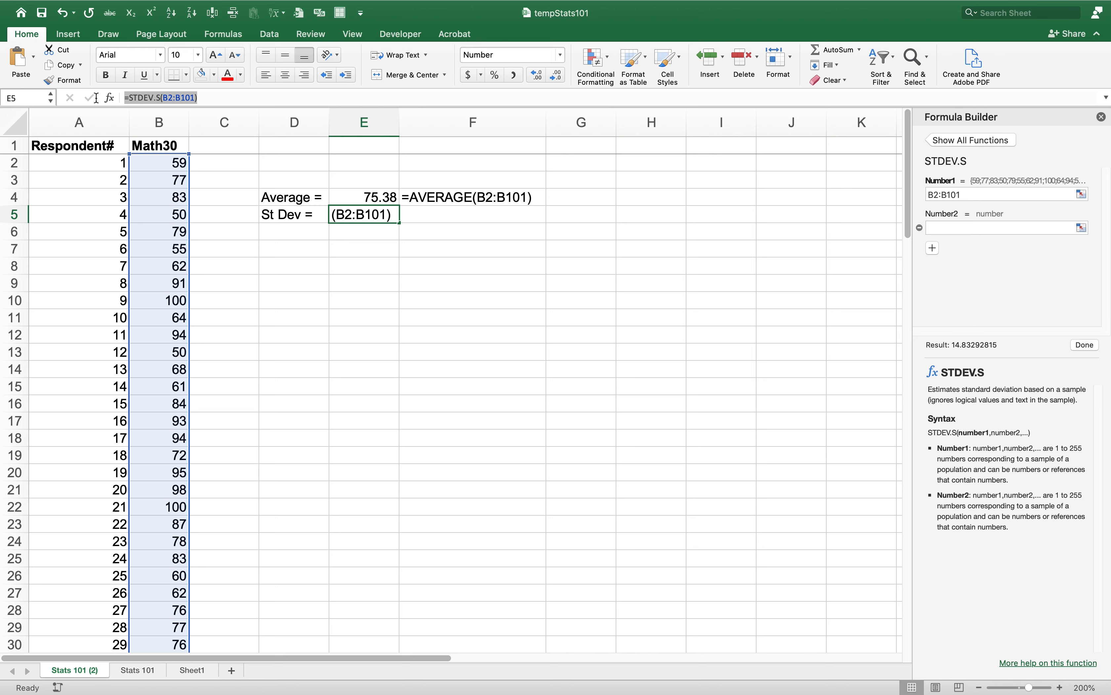
{"action": "left_click", "coordinate": [73, 68]}
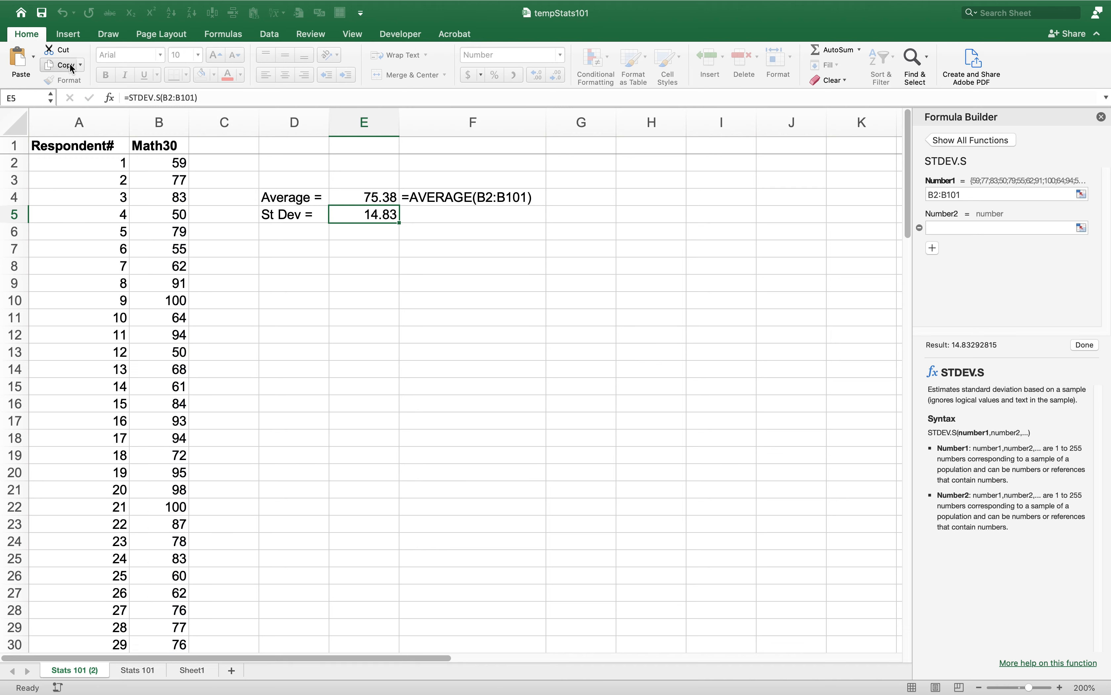
{"action": "left_click", "coordinate": [429, 216]}
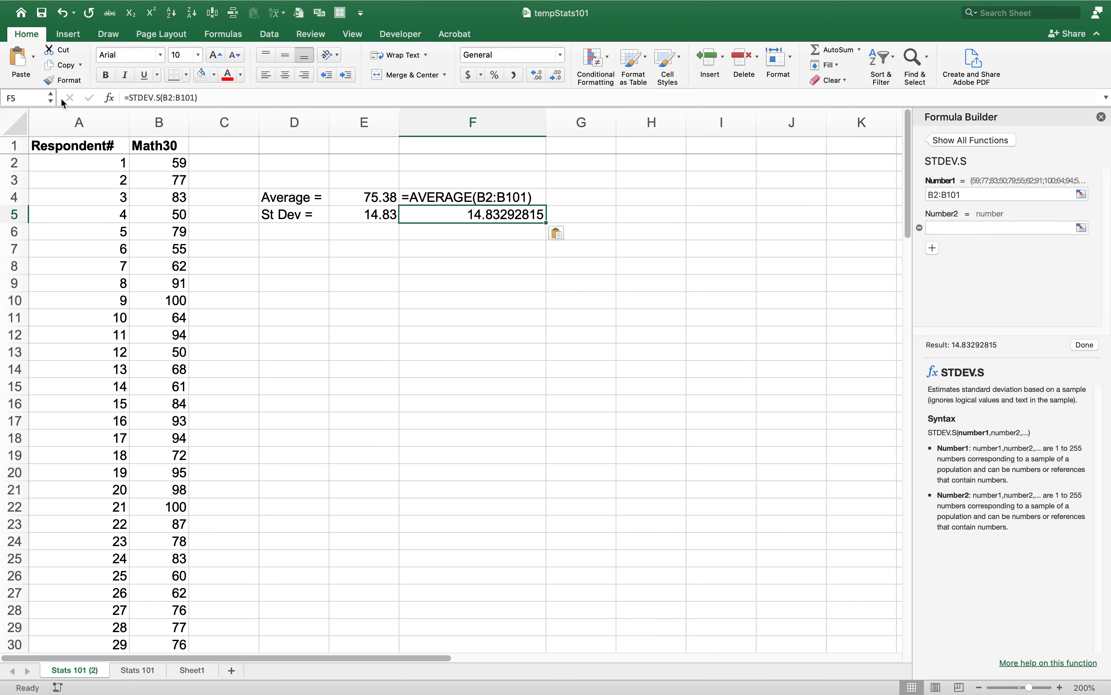
Make the pasted formula in F5 display as text with a leading apostrophe
{"action": "left_click", "coordinate": [122, 98]}
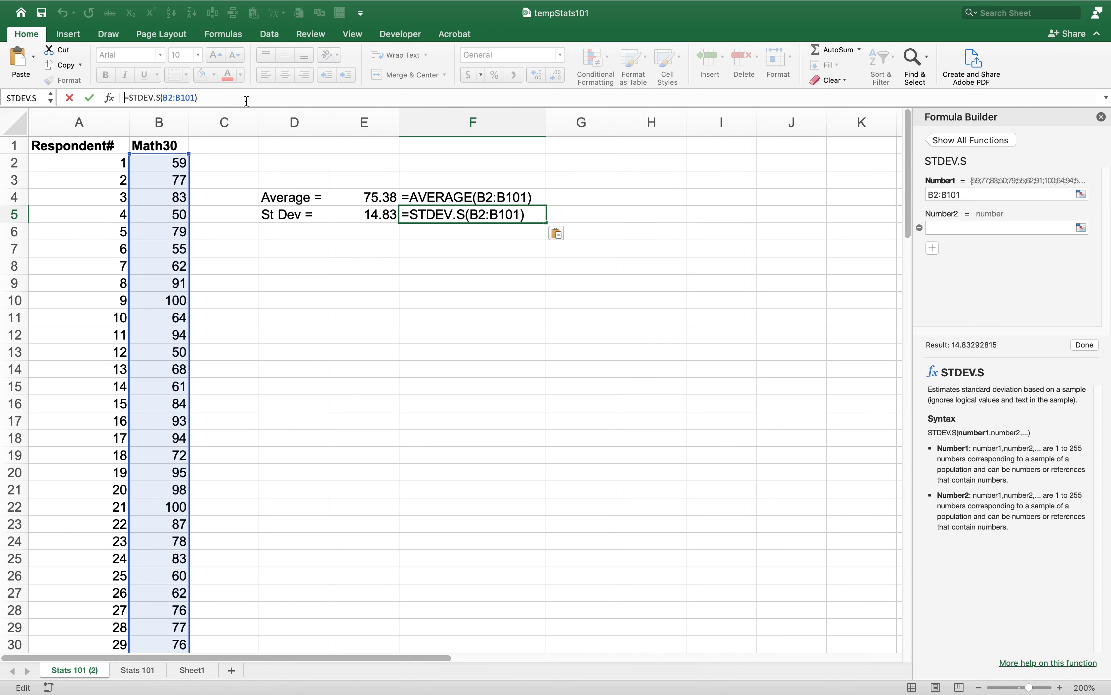
{"action": "type", "text": "'"}
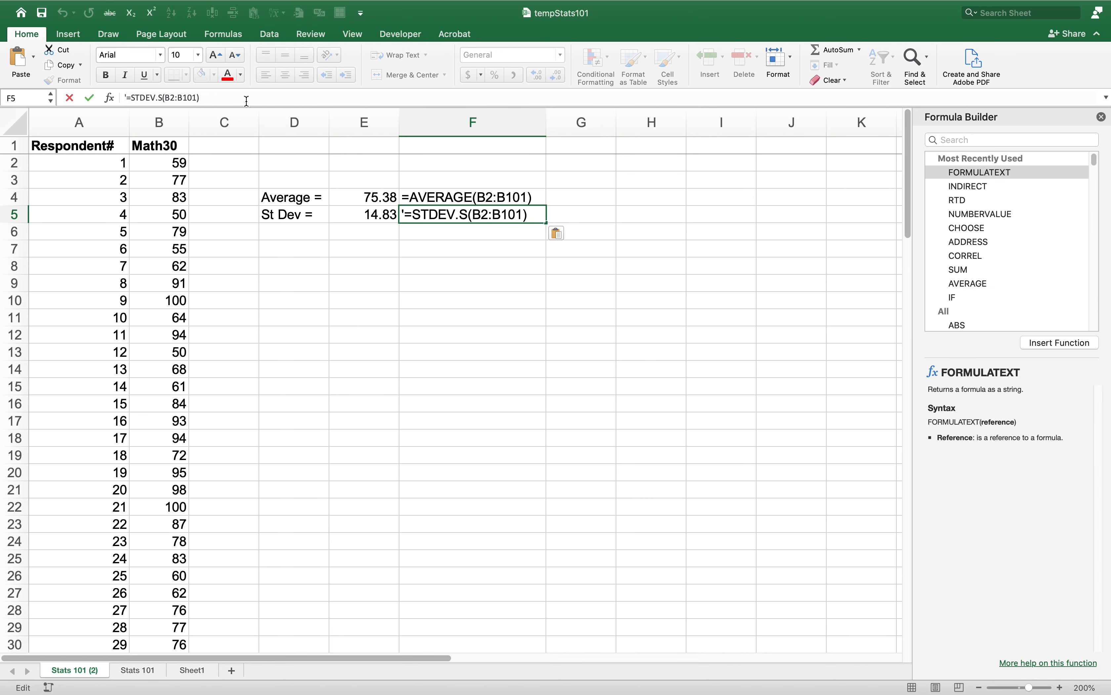
{"action": "key", "text": "Return"}
{"action": "key", "text": "Up"}
{"action": "key", "text": "Up"}
{"action": "key", "text": "Left"}
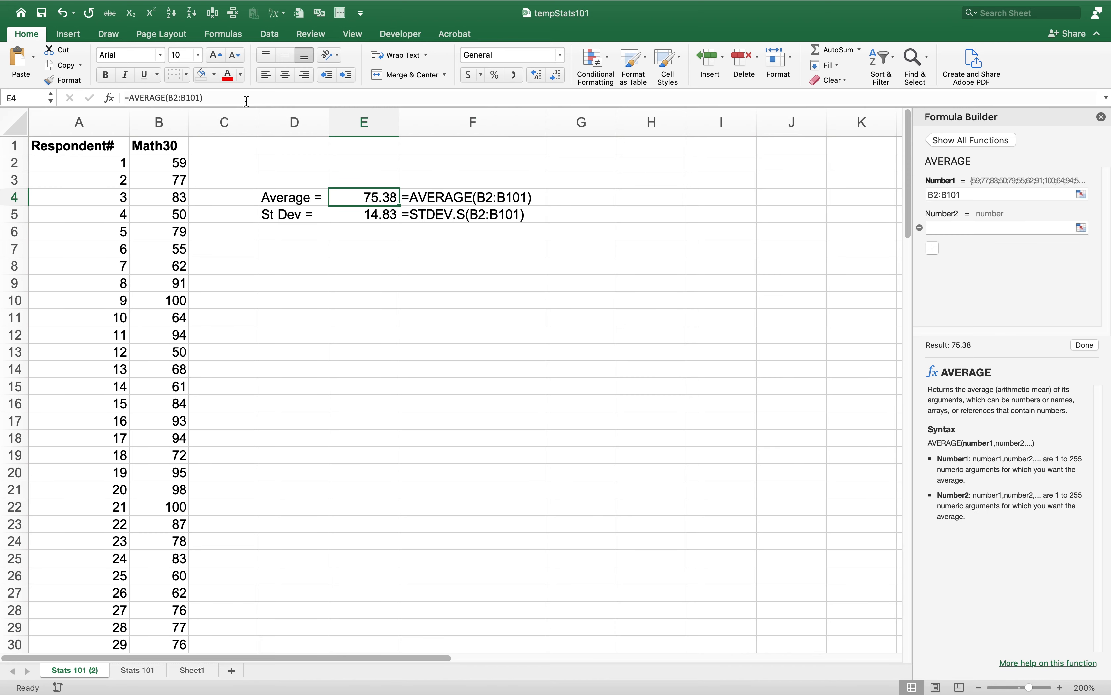
{"action": "key", "text": "Left"}
{"action": "key", "text": "shift+Right"}
{"action": "key", "text": "shift+Right"}
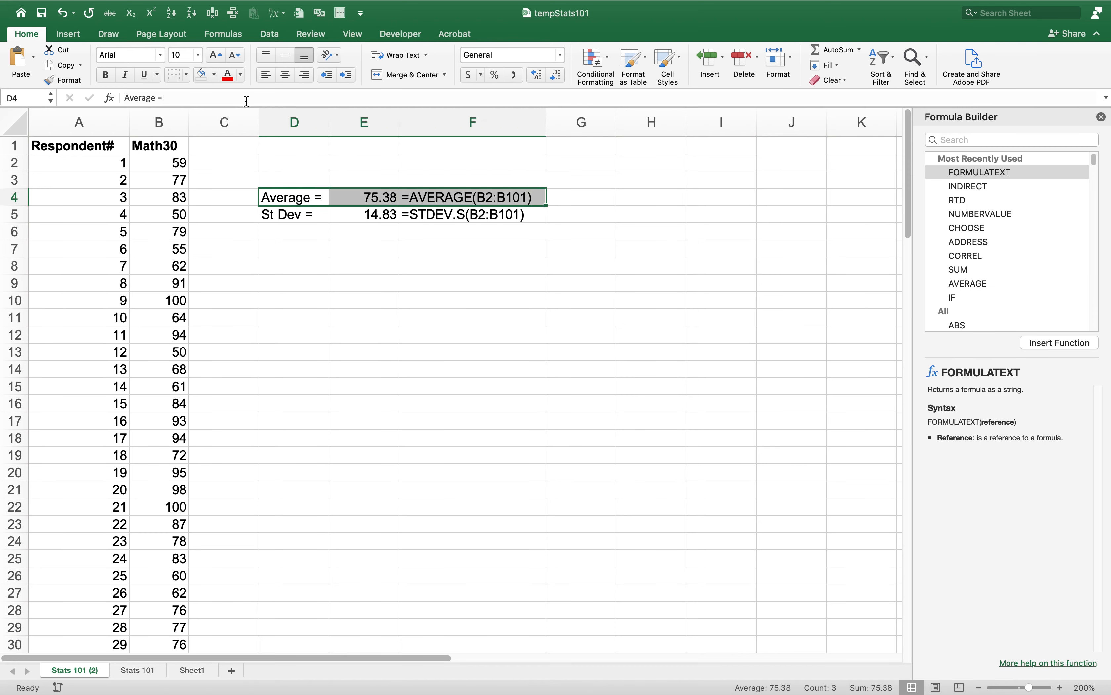
{"action": "key", "text": "shift+Down"}
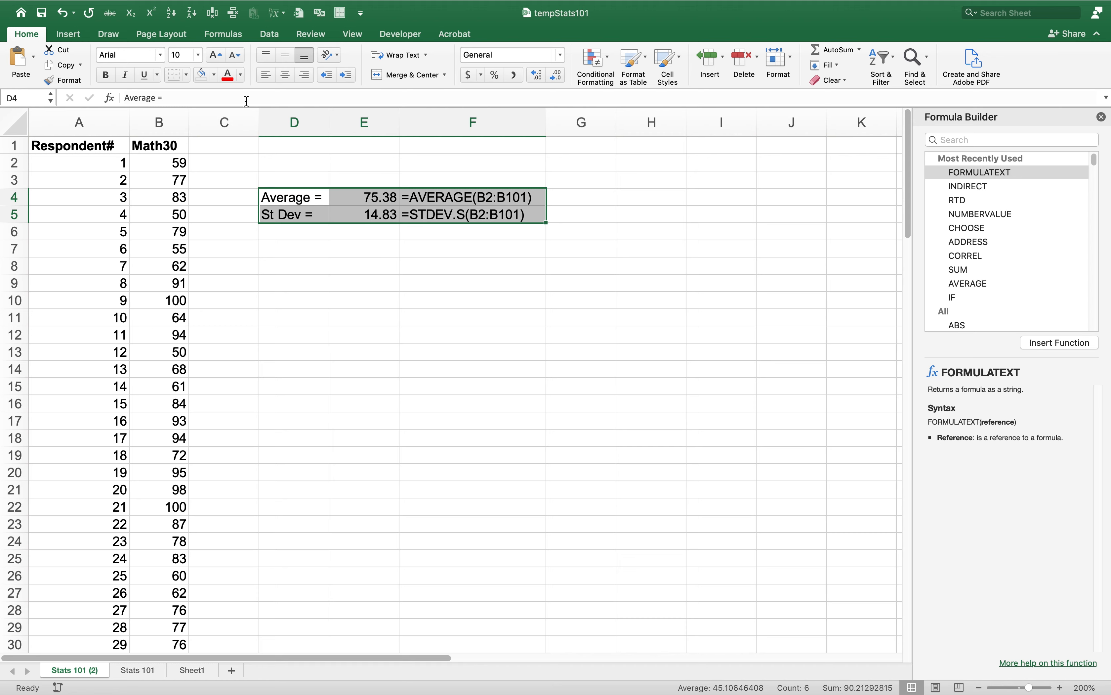
Try entering an AVERAGE formula directly in cell E7 for the Math30 range B2:B13, and undo it
{"action": "key", "text": "Down"}
{"action": "key", "text": "Down"}
{"action": "key", "text": "Down"}
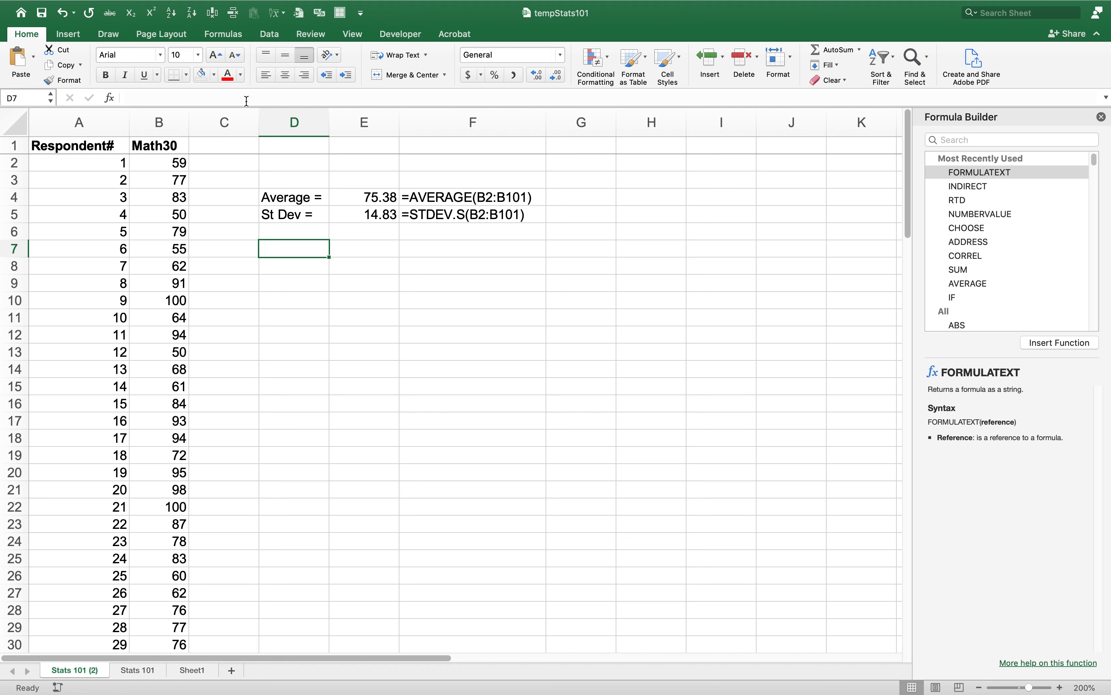
{"action": "key", "text": "Right"}
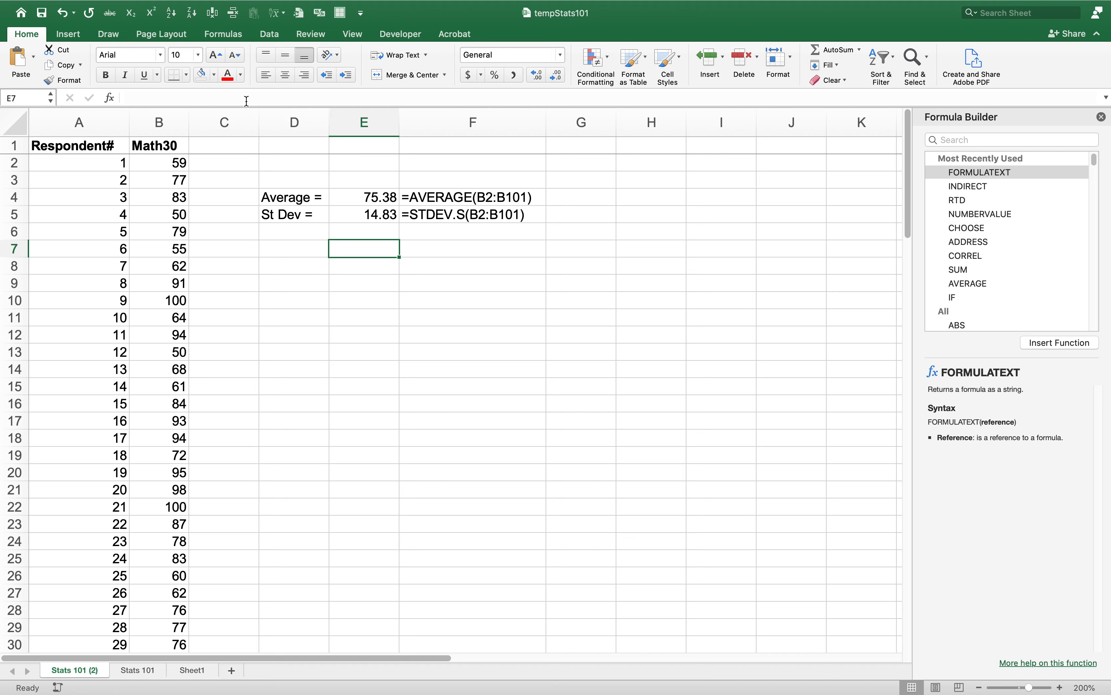
{"action": "type", "text": "=AVE"}
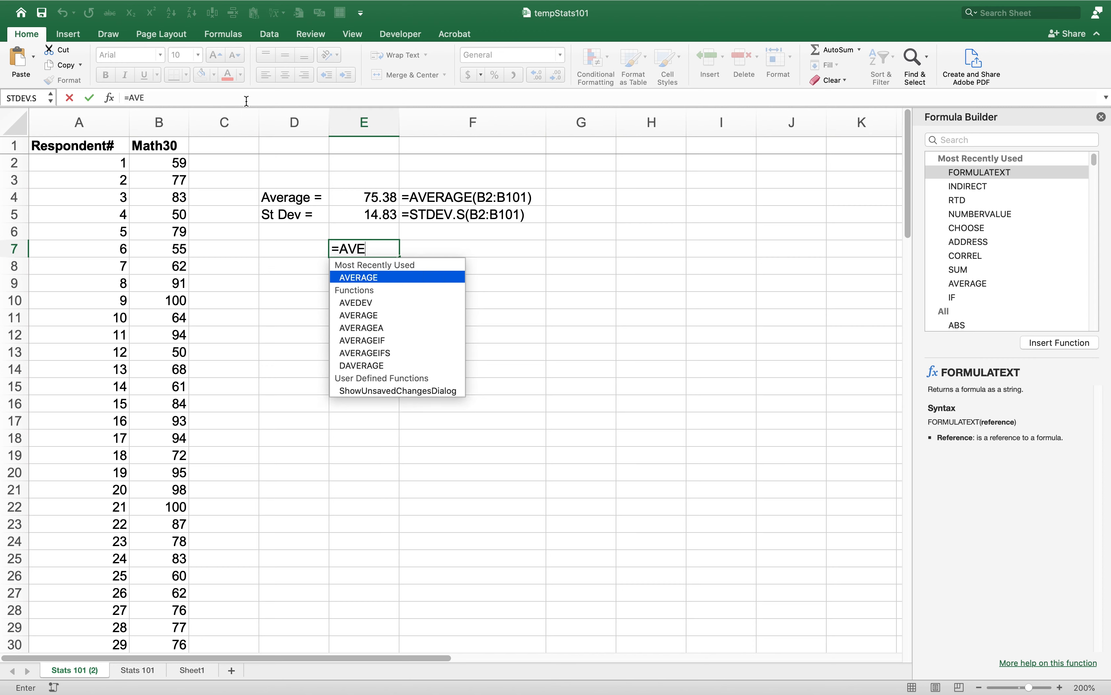
{"action": "type", "text": "RAGE("}
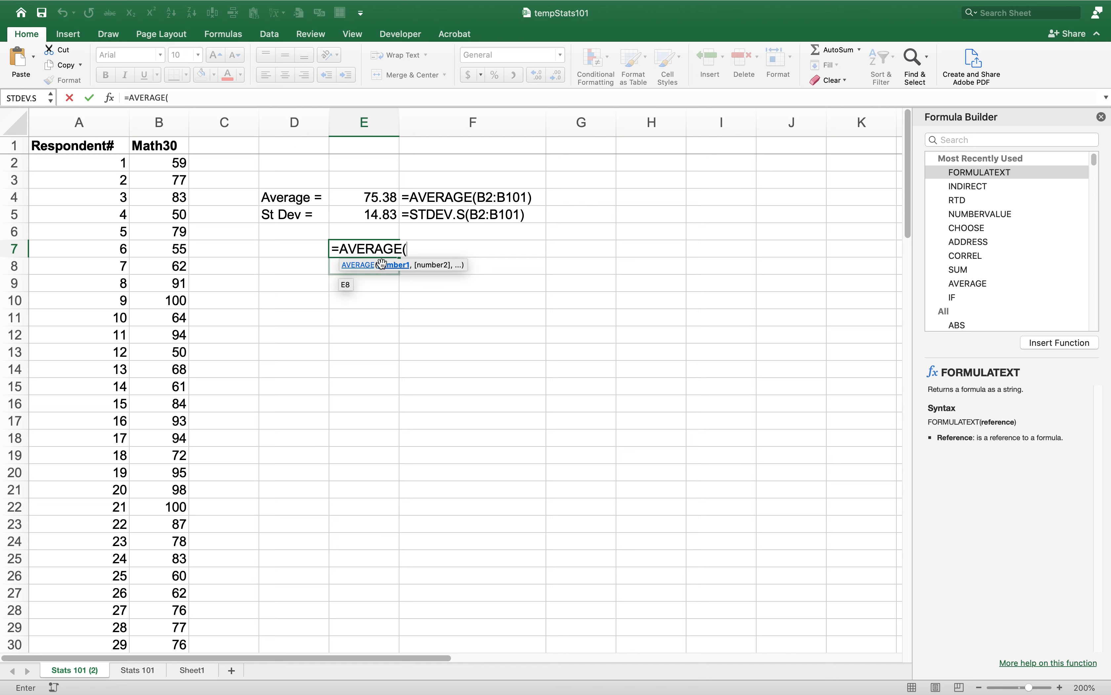
{"action": "left_click_drag", "start_coordinate": [169, 165], "coordinate": [157, 352]}
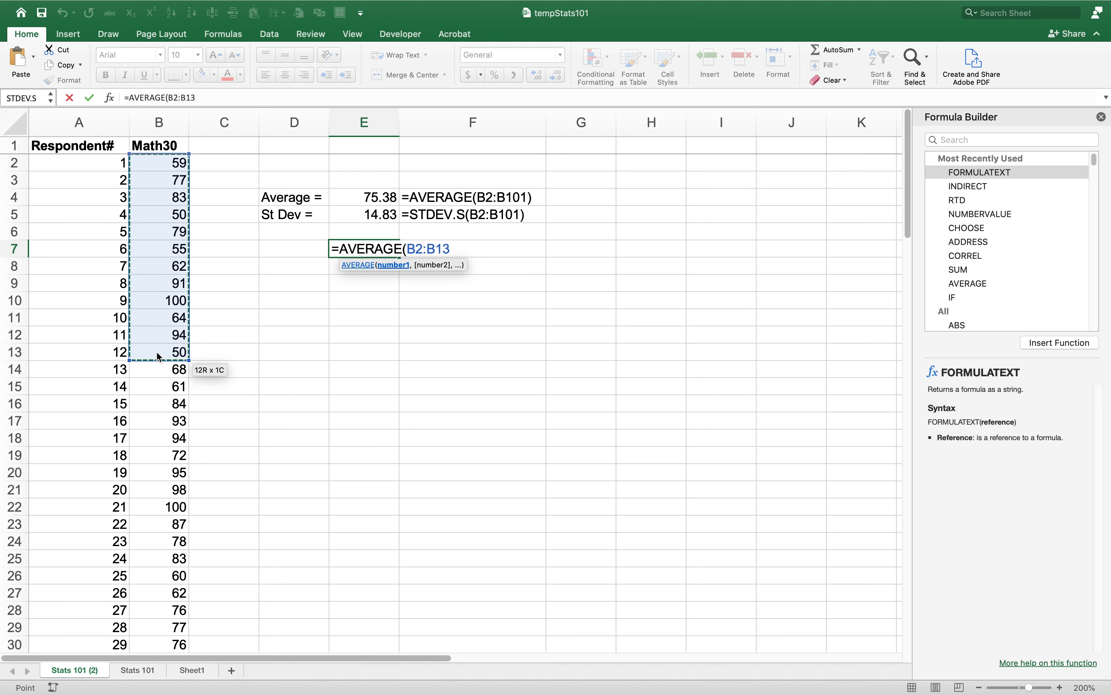
{"action": "key", "text": "Return"}
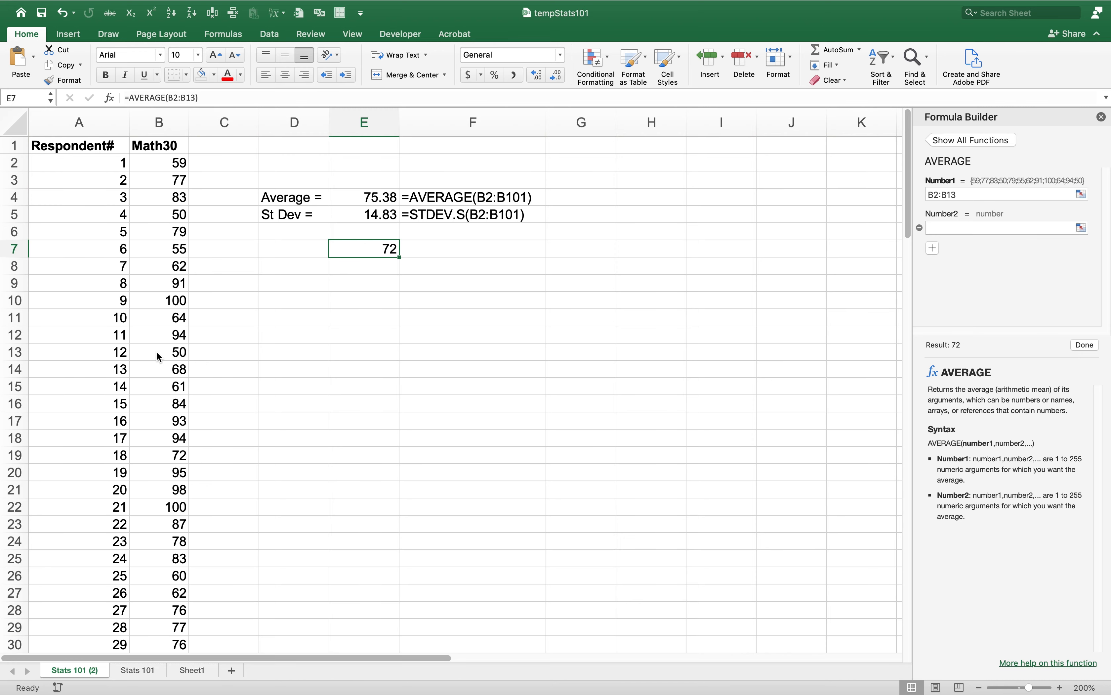
{"action": "key", "text": "super+z"}
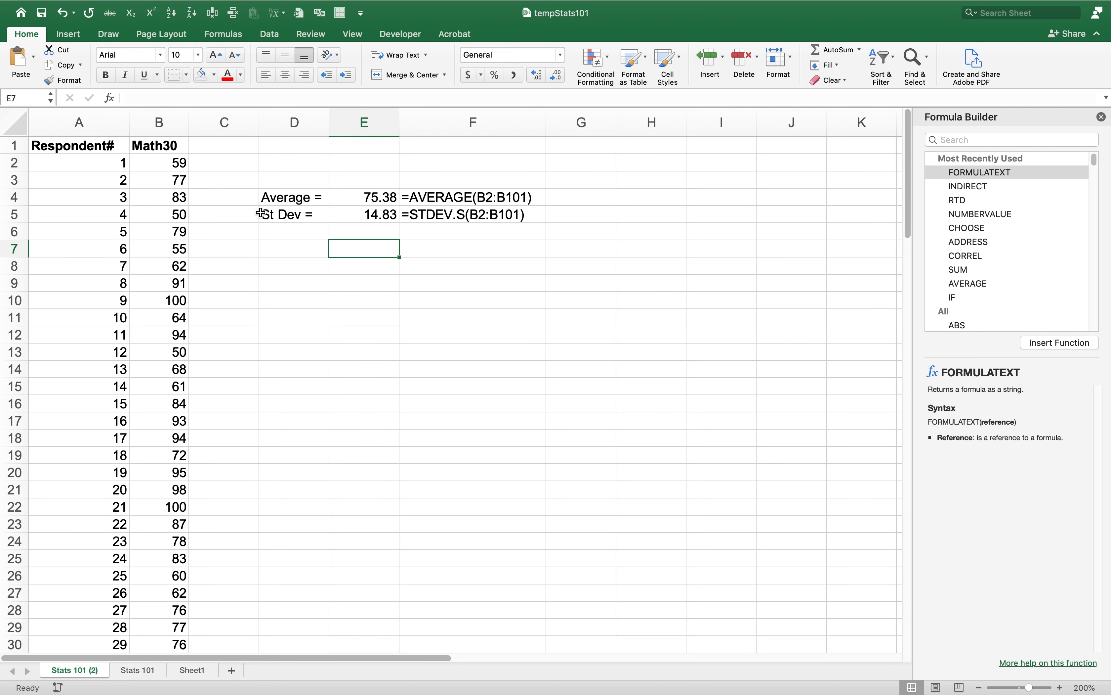
Close the Formula Builder and select cell D7 below the statistics labels
{"action": "left_click", "coordinate": [1103, 116]}
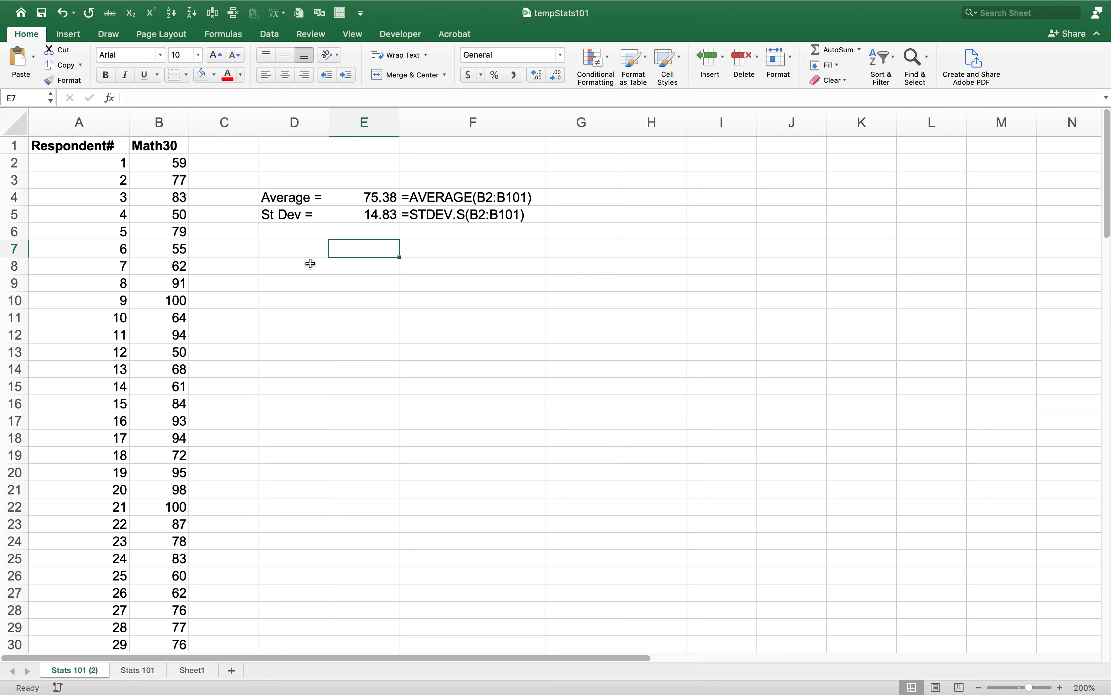
{"action": "left_click", "coordinate": [306, 249]}
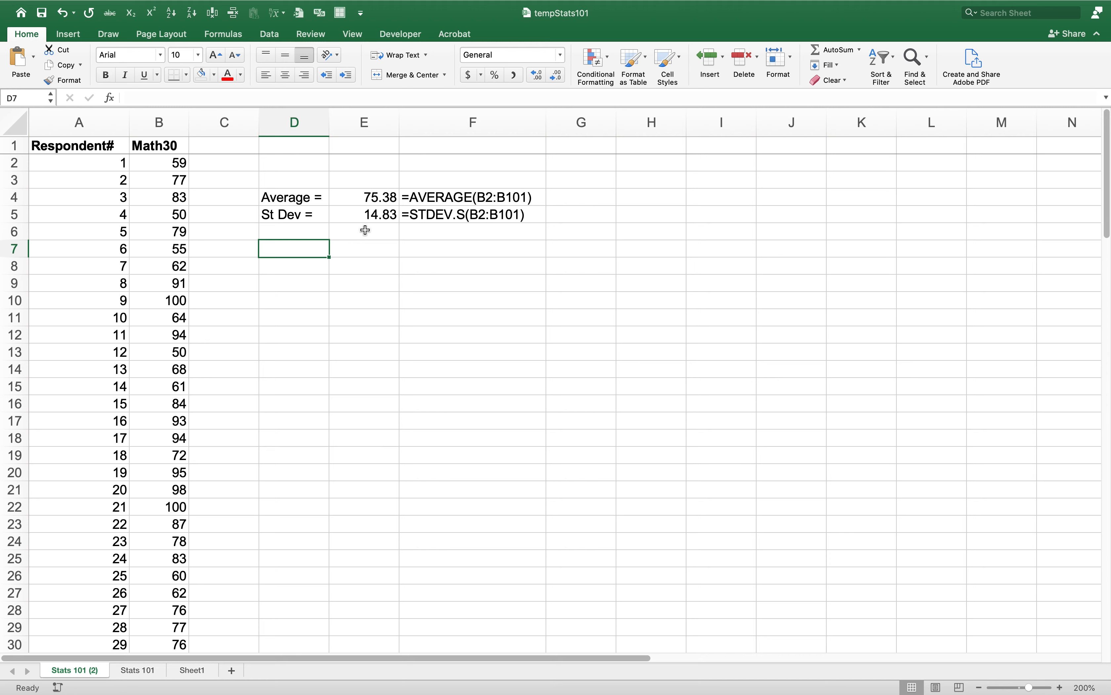
{"action": "key", "text": "ctrl+Left"}
{"action": "key", "text": "ctrl+Right"}
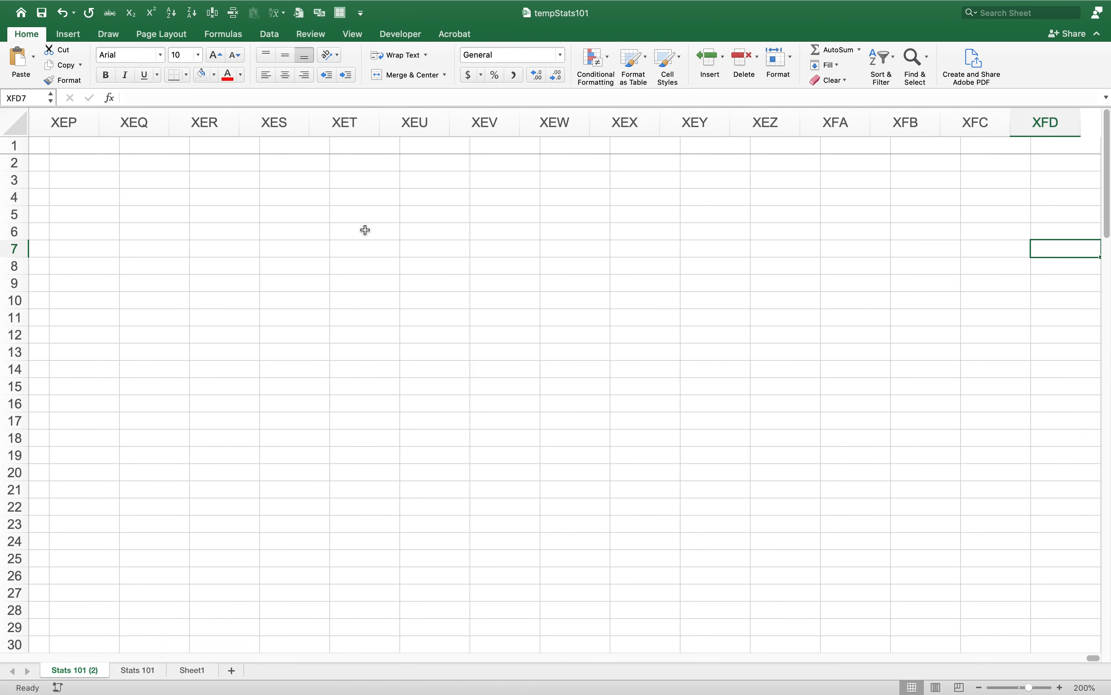
{"action": "key", "text": "ctrl+Left"}
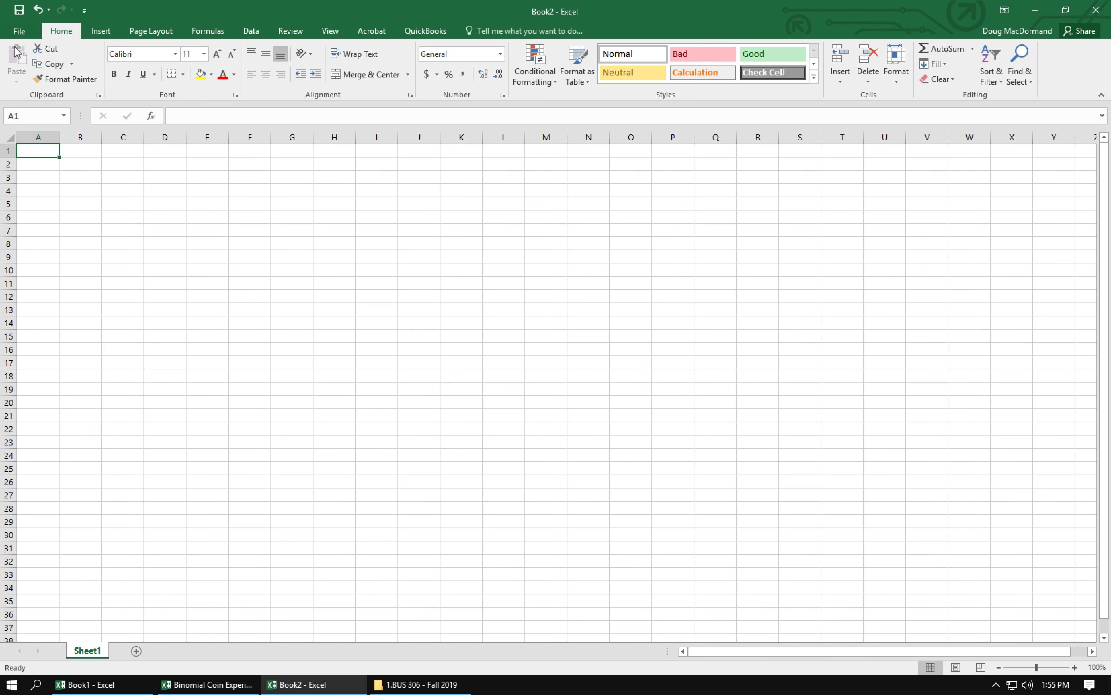
In the Windows Excel workbook Book2, open the Excel add-ins manager and enable the Analysis ToolPak
{"action": "left_click", "coordinate": [21, 34]}
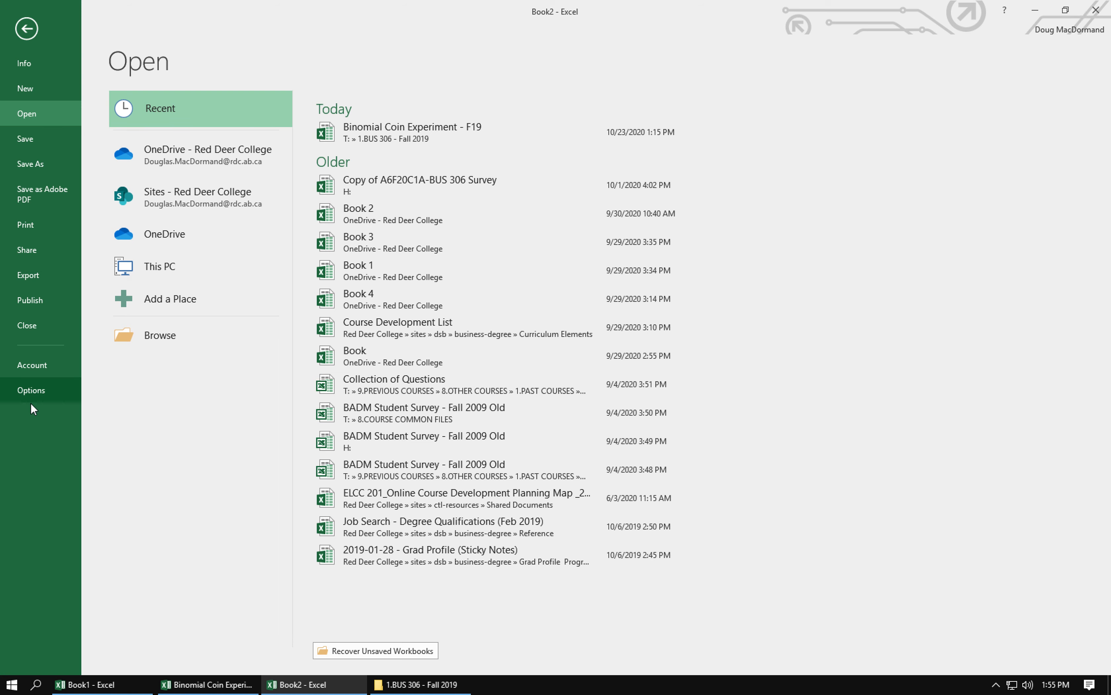
{"action": "left_click", "coordinate": [31, 390]}
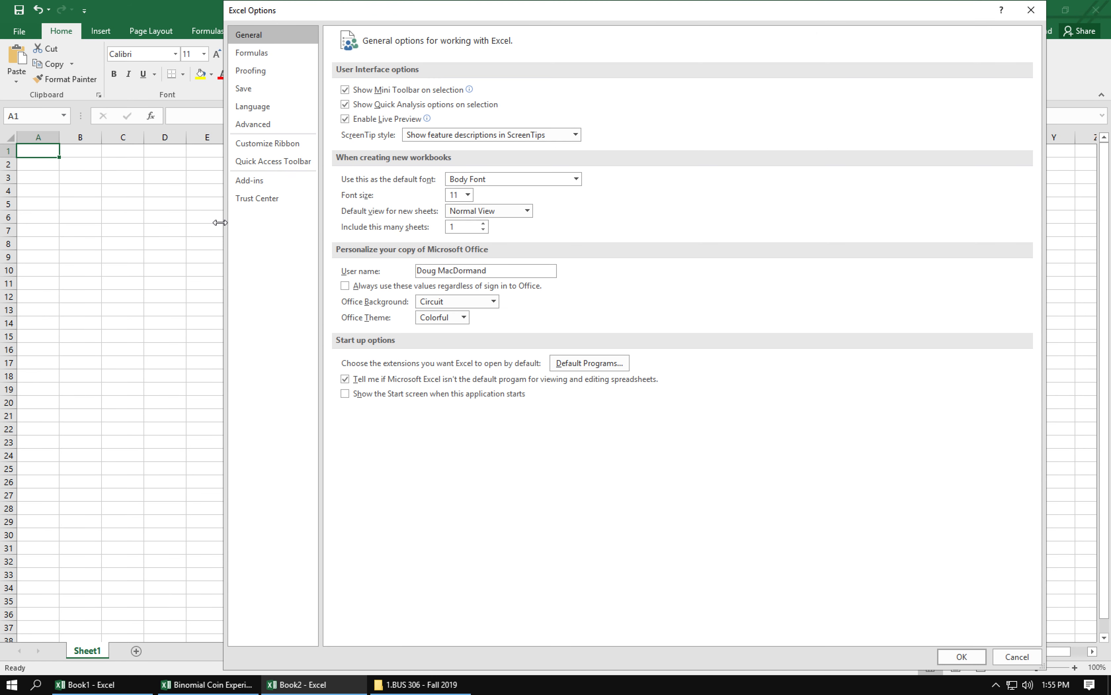
{"action": "left_click", "coordinate": [276, 184]}
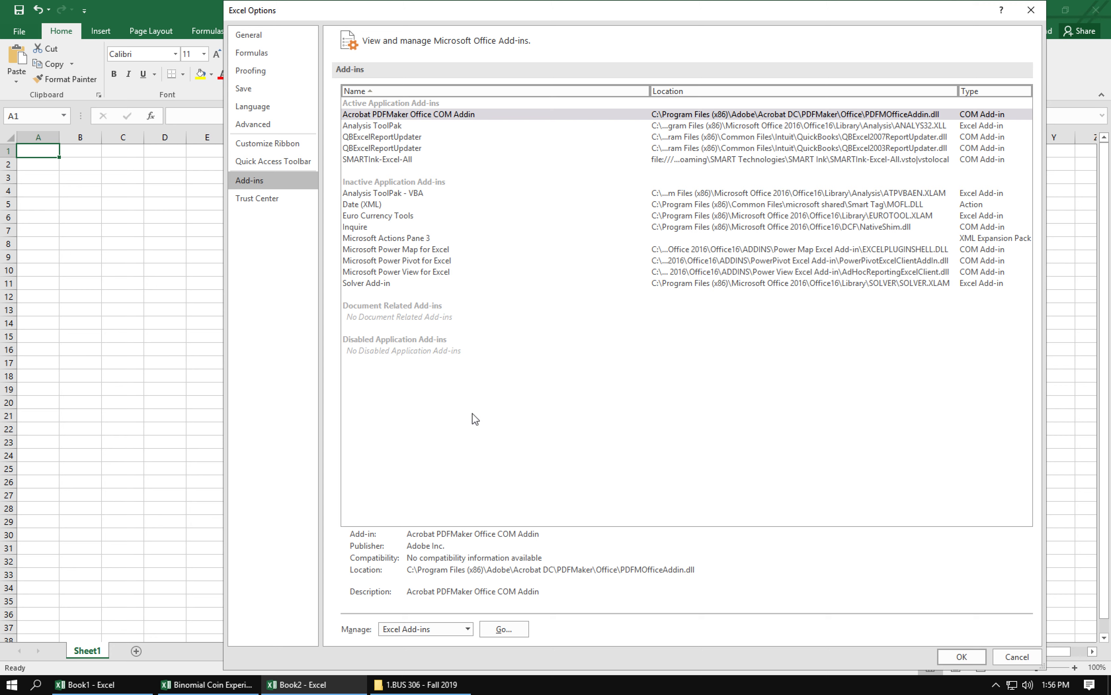
{"action": "left_click", "coordinate": [504, 632]}
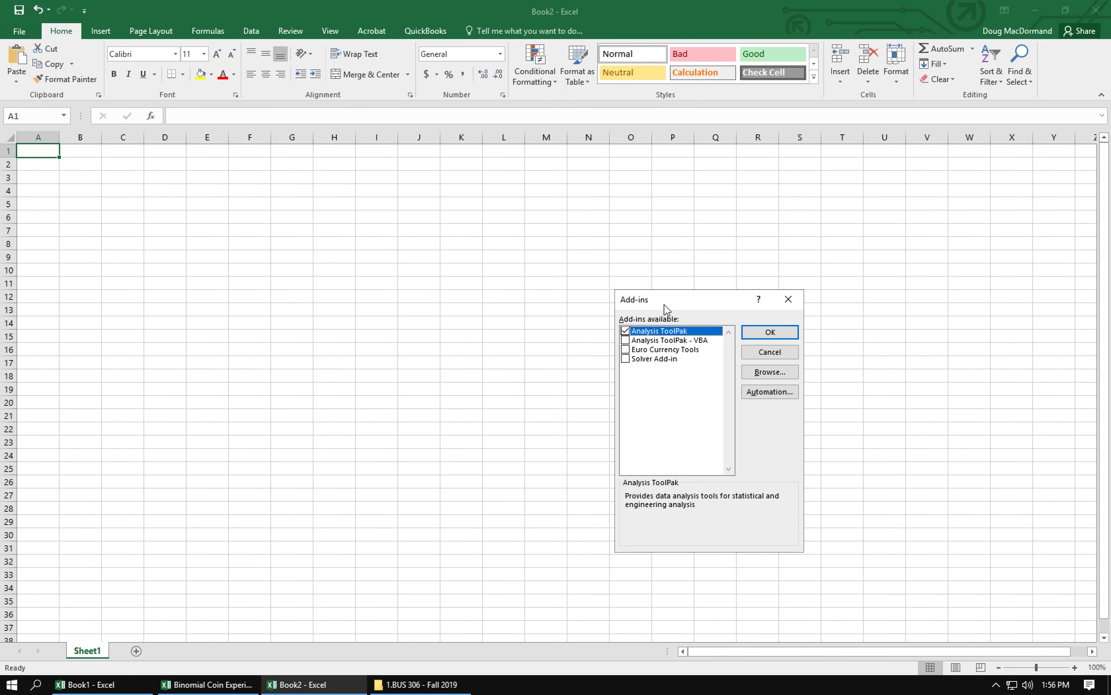
{"action": "left_click_drag", "start_coordinate": [671, 301], "coordinate": [340, 193]}
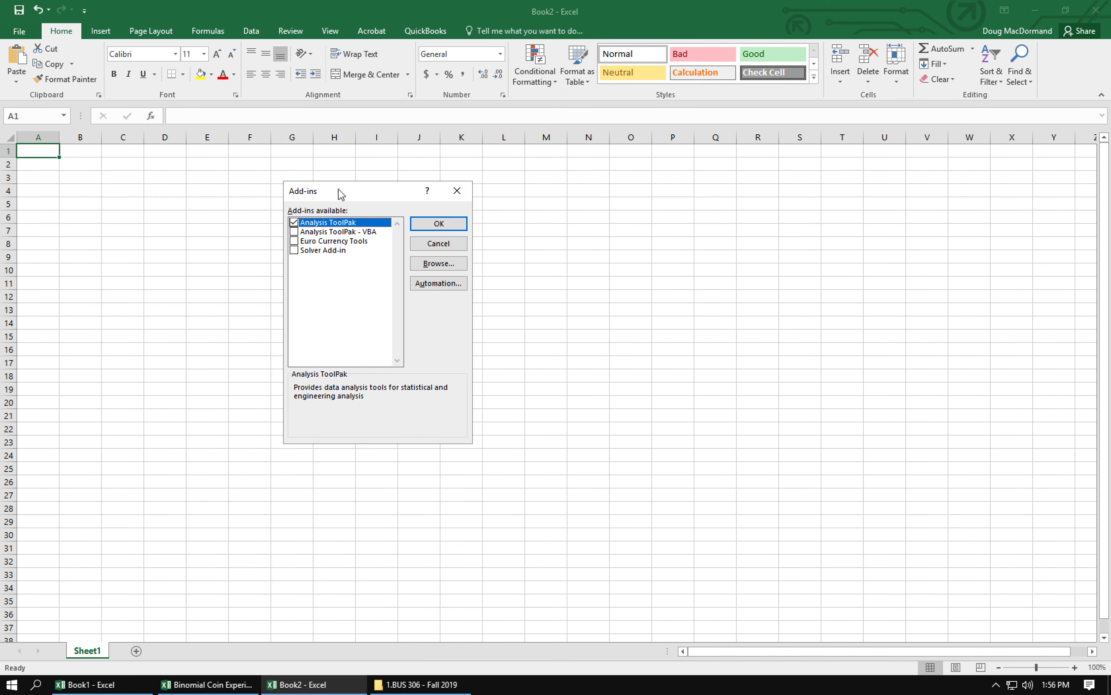
{"action": "left_click", "coordinate": [296, 225]}
{"action": "left_click", "coordinate": [439, 225]}
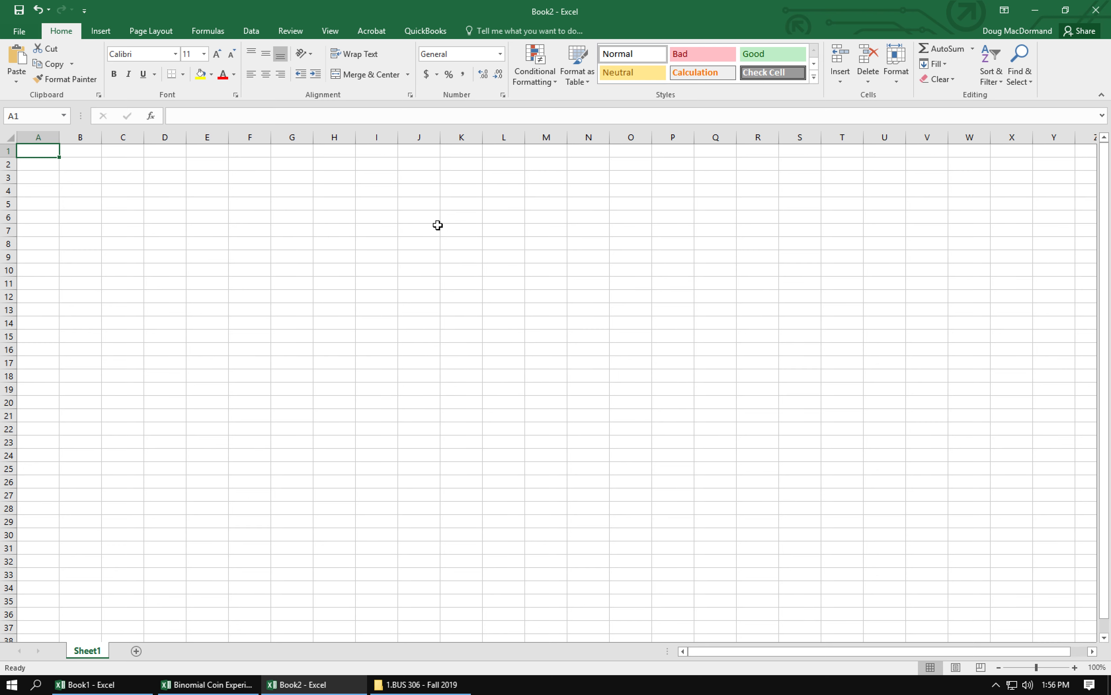
Examine the Descriptive Statistics options in the Data Analysis tools, and leave without running an analysis
{"action": "left_click", "coordinate": [252, 31]}
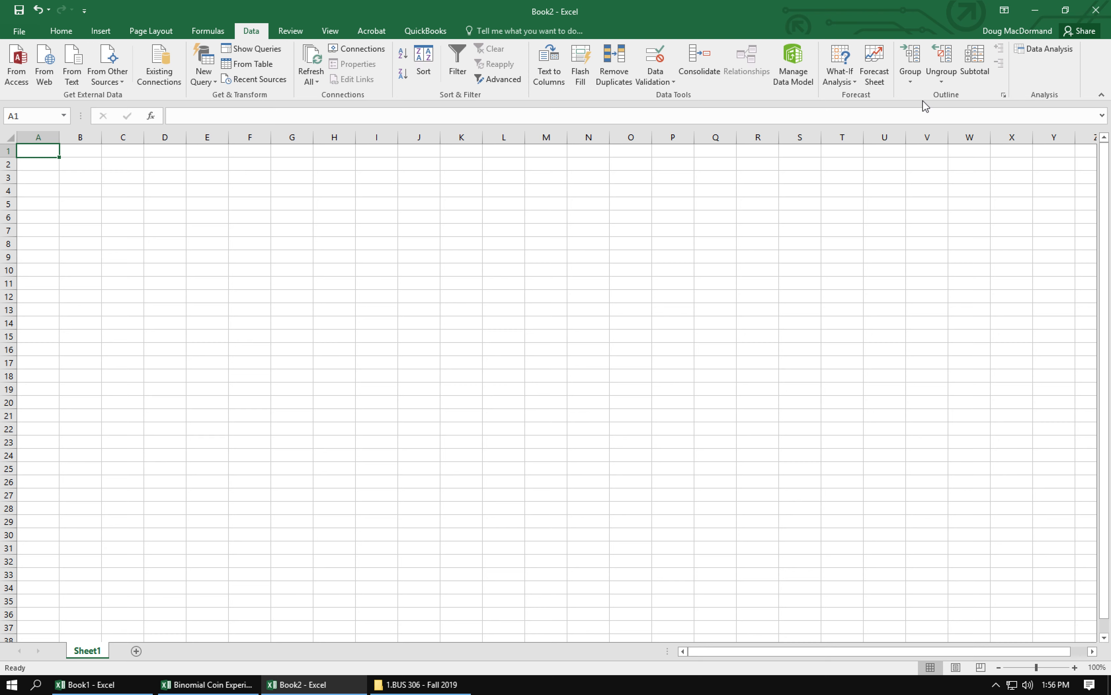
{"action": "left_click", "coordinate": [1048, 50]}
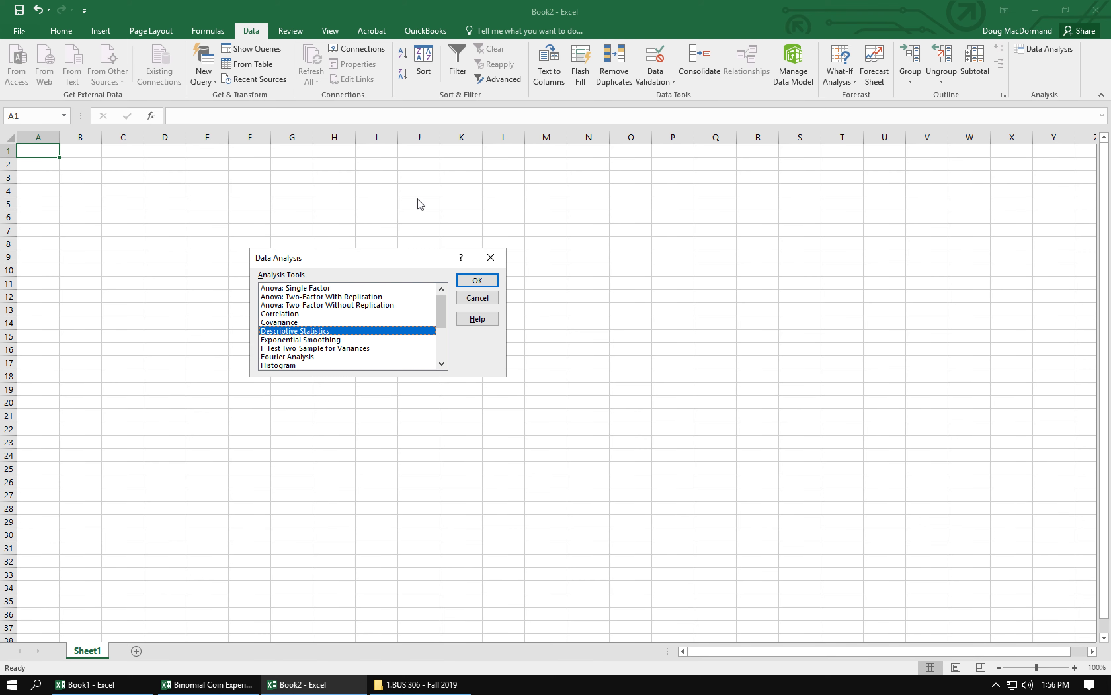
{"action": "left_click", "coordinate": [468, 282]}
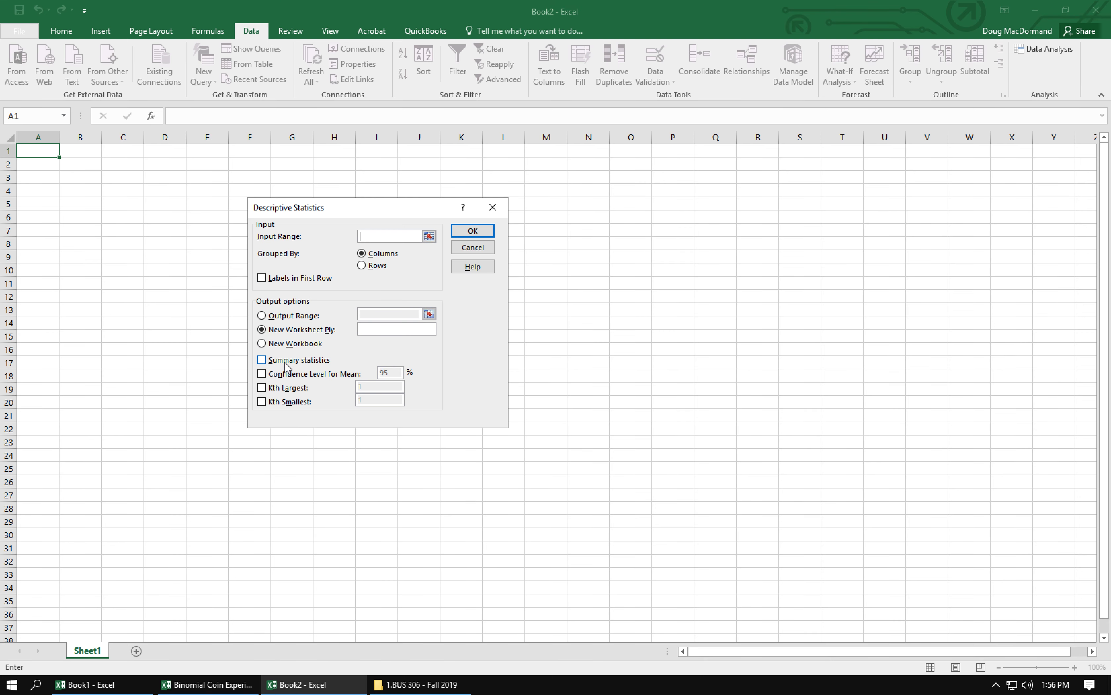
{"action": "left_click", "coordinate": [476, 253]}
{"action": "left_click", "coordinate": [485, 301]}
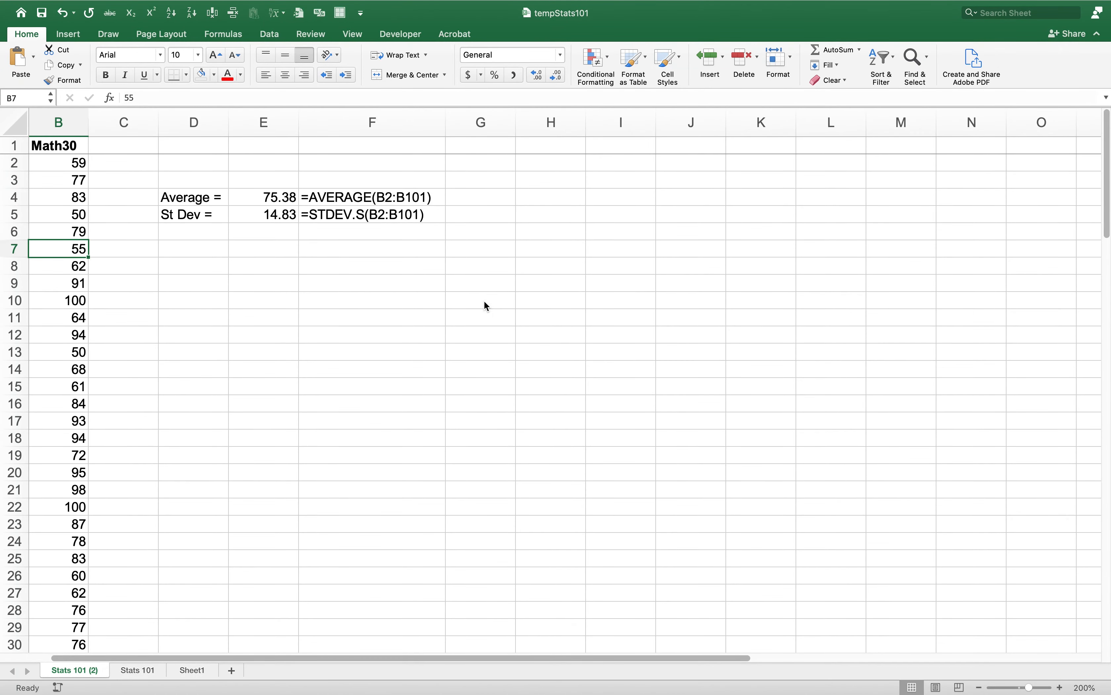
In the tempStats101 workbook, check the Excel add-ins for the Analysis ToolPak, and leave without changing them
{"action": "key", "text": "Right"}
{"action": "key", "text": "Right"}
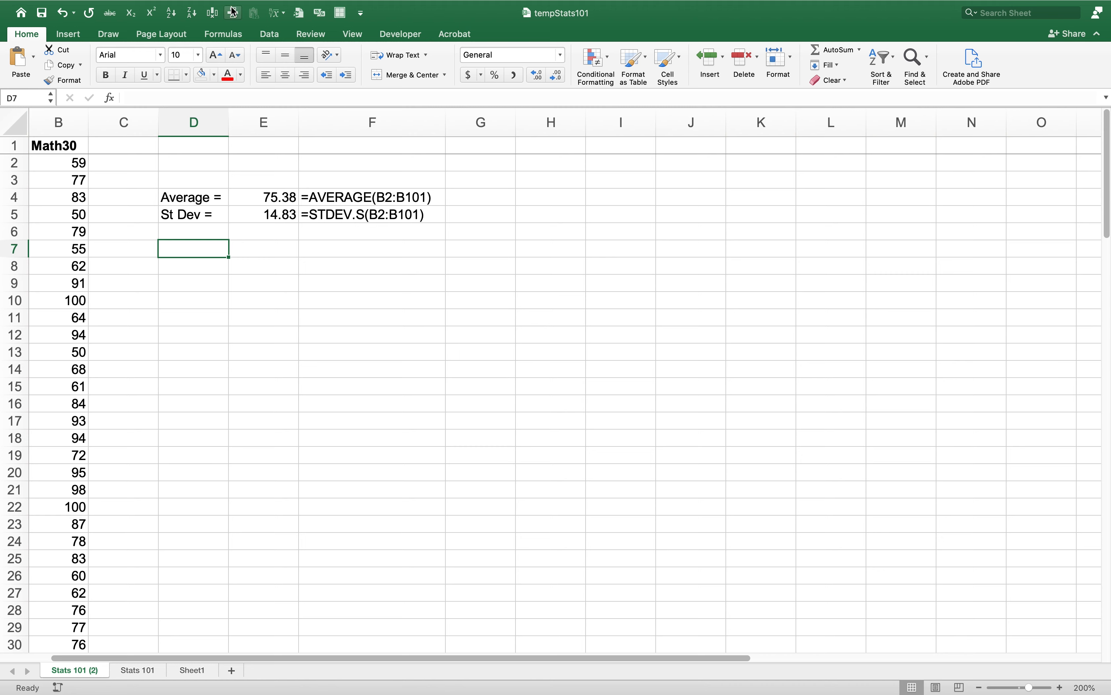
{"action": "mouse_move", "coordinate": [232, 2]}
{"action": "mouse_move", "coordinate": [272, 3]}
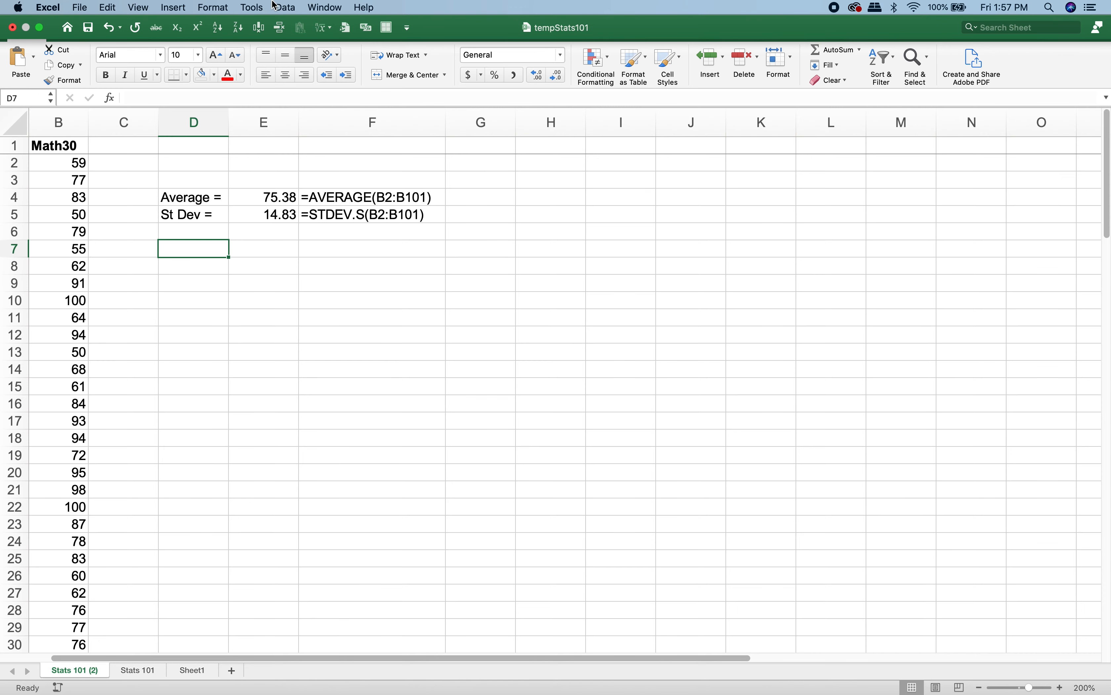
{"action": "left_click", "coordinate": [286, 8]}
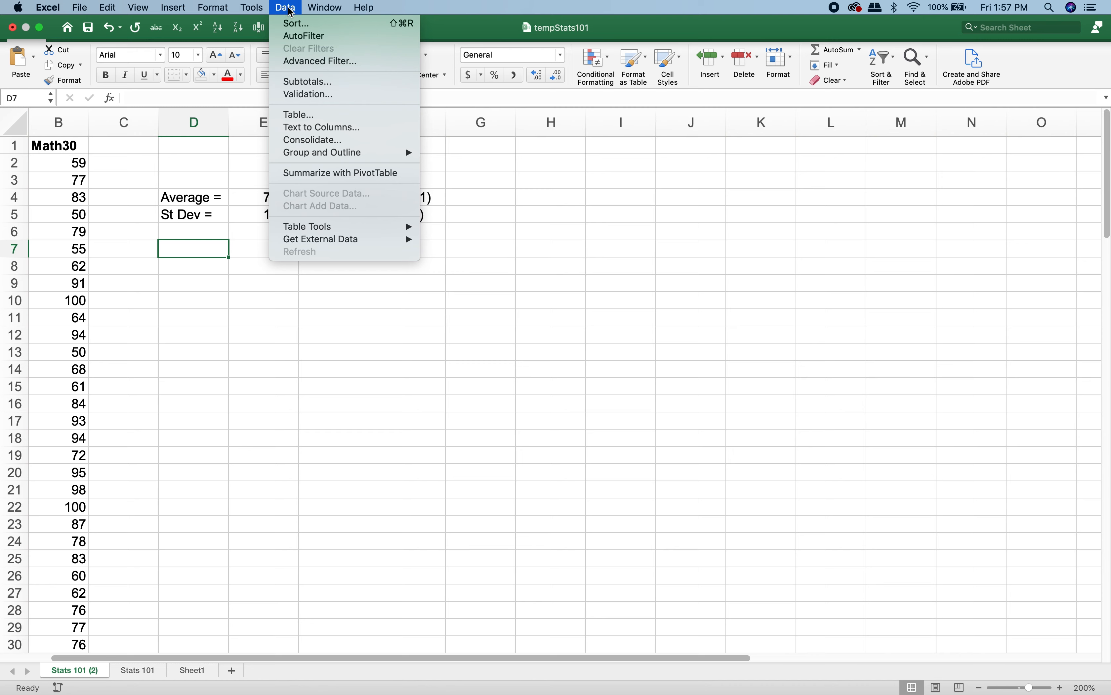
{"action": "mouse_move", "coordinate": [252, 11]}
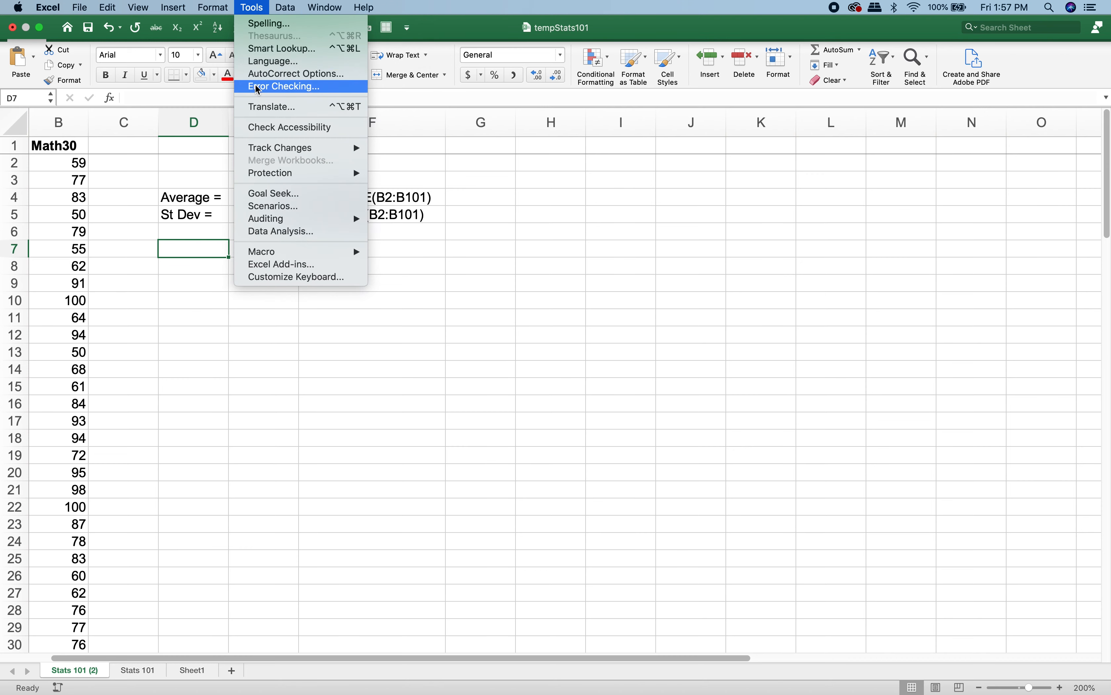
{"action": "left_click", "coordinate": [266, 265]}
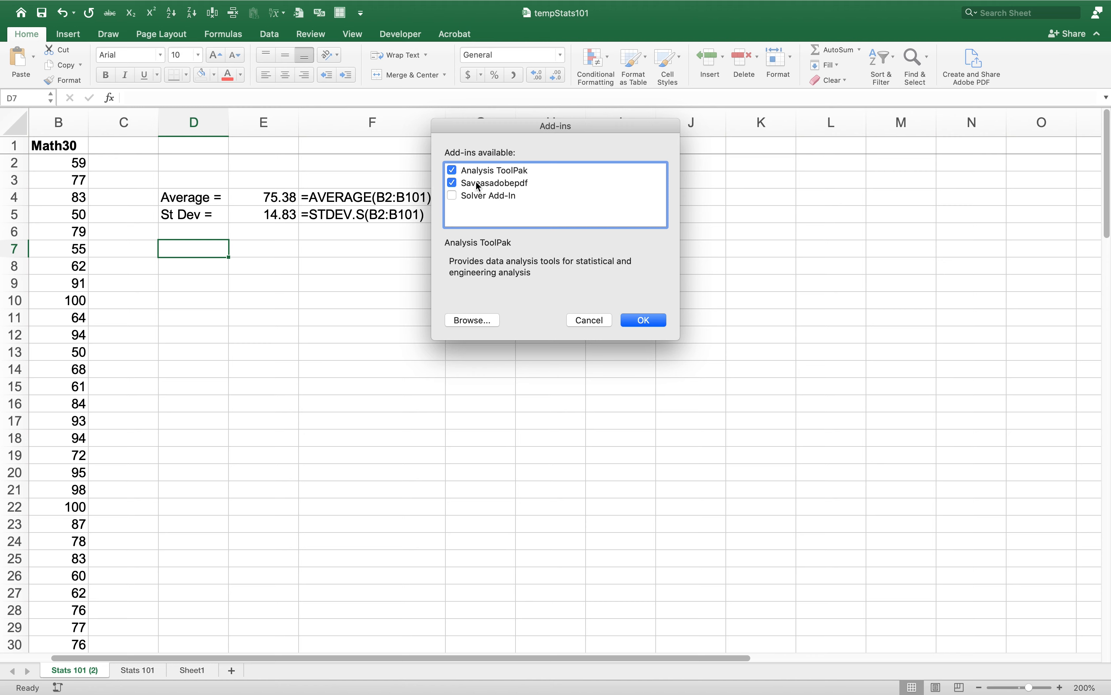
{"action": "left_click", "coordinate": [590, 321]}
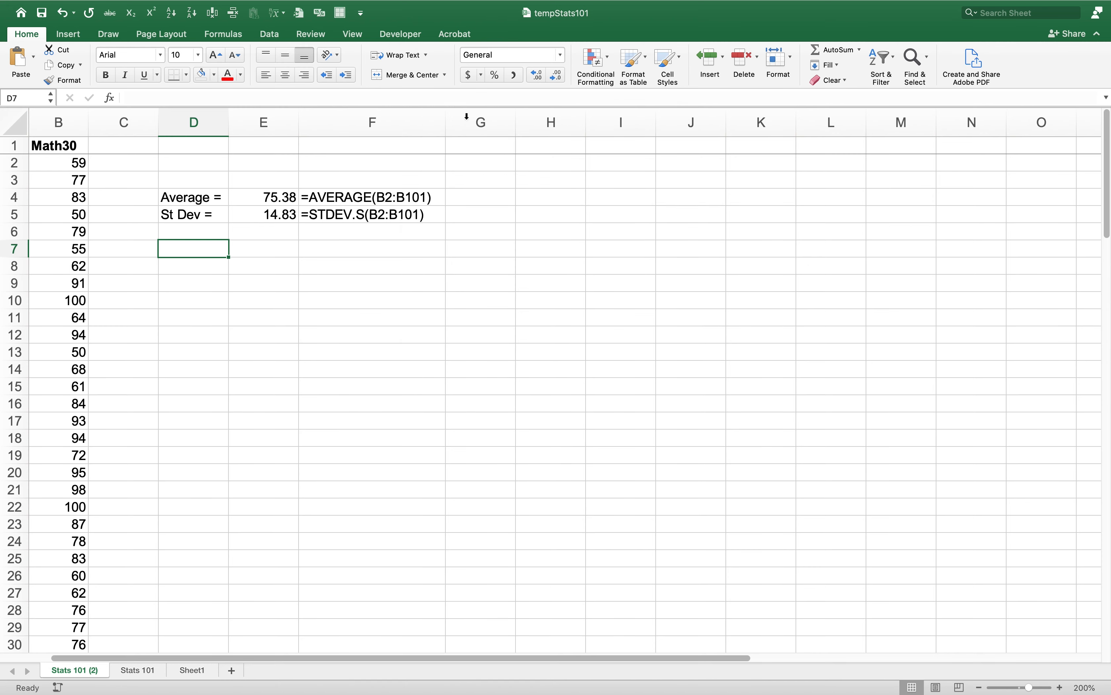
Open the Descriptive Statistics tool from the Data Analysis tools
{"action": "left_click", "coordinate": [269, 35]}
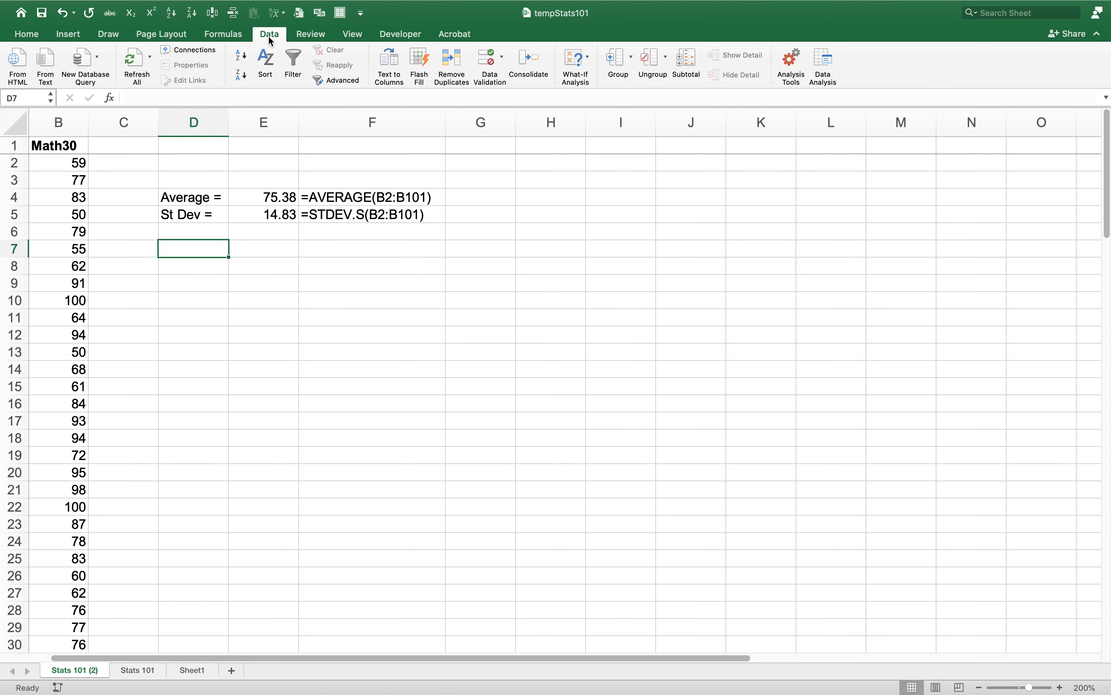
{"action": "left_click", "coordinate": [826, 68]}
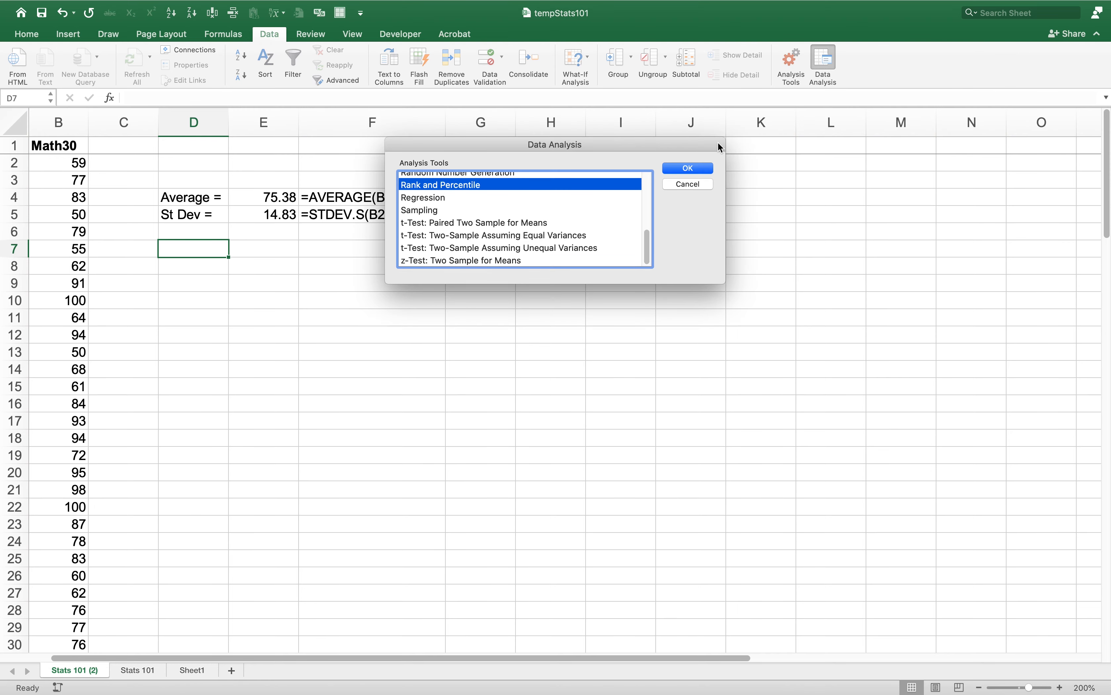
{"action": "left_click_drag", "start_coordinate": [648, 237], "coordinate": [650, 191]}
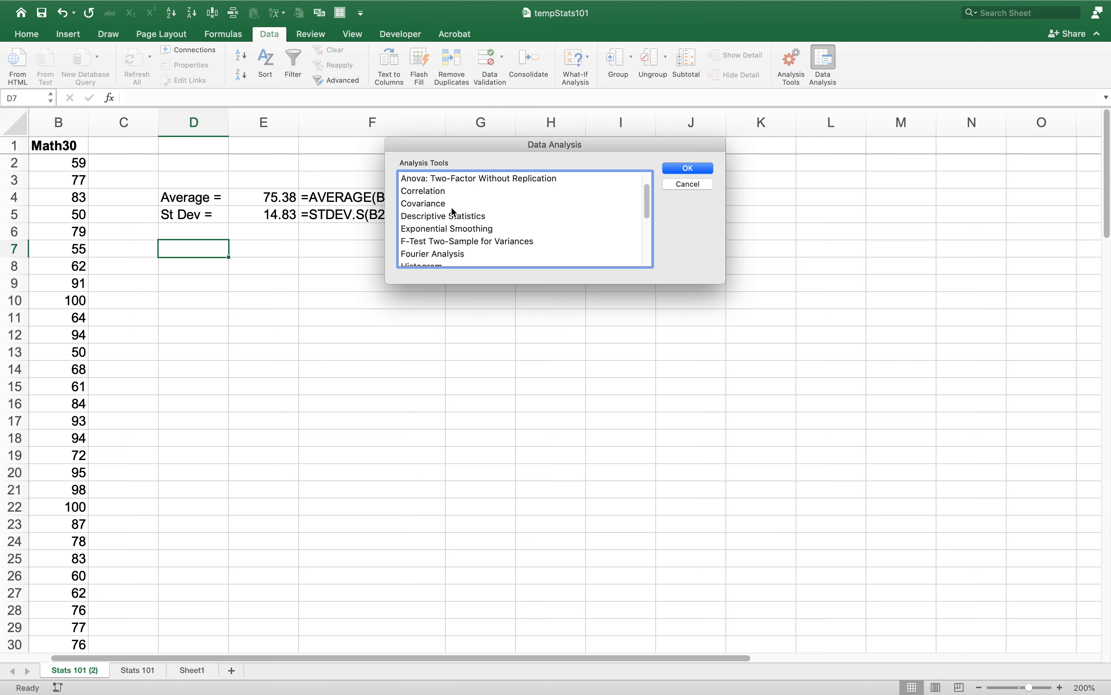
{"action": "left_click", "coordinate": [444, 215]}
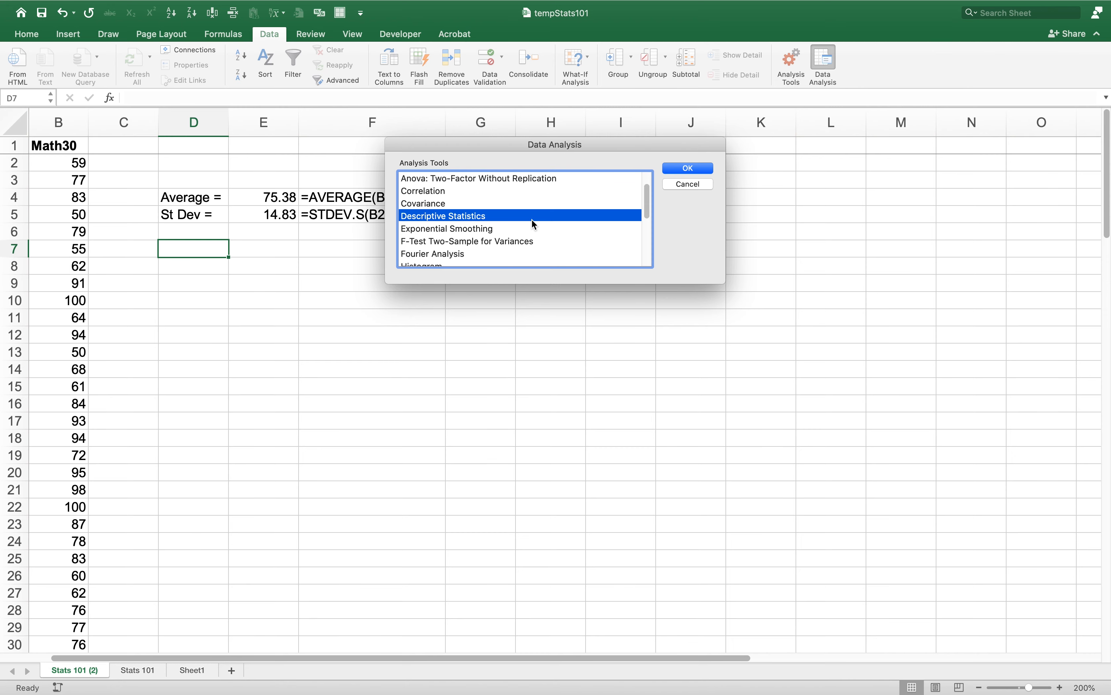
{"action": "left_click", "coordinate": [689, 166]}
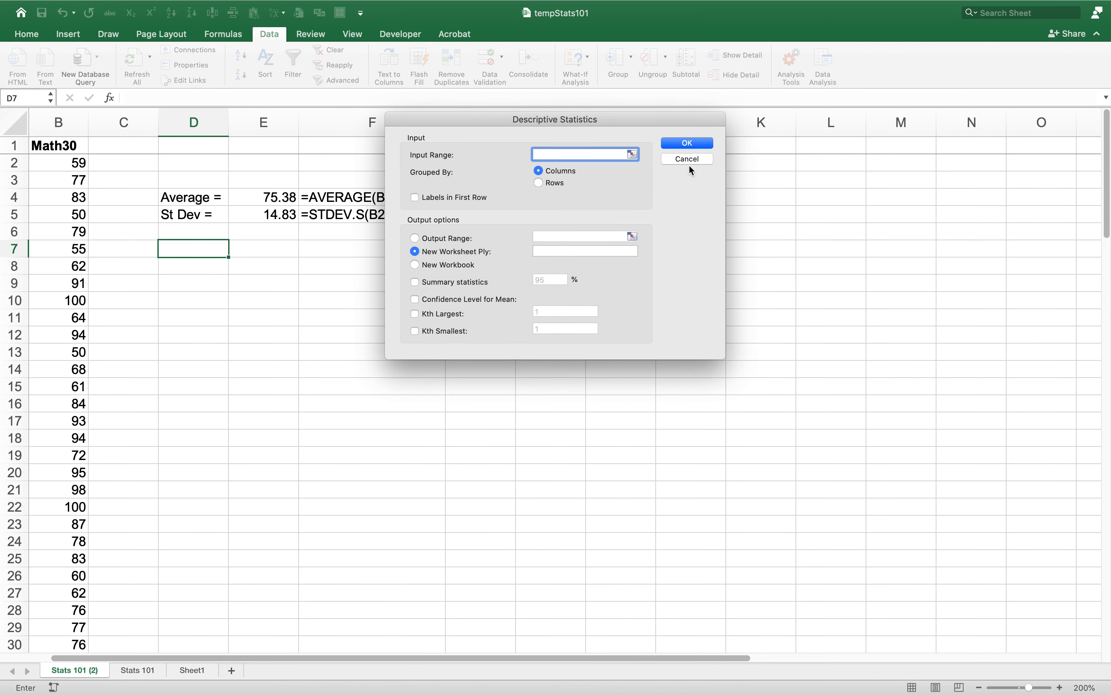
Set the input range to $B$1:$B$101, the Math30 column including its header, with labels in the first row
{"action": "left_click_drag", "start_coordinate": [654, 118], "coordinate": [737, 216]}
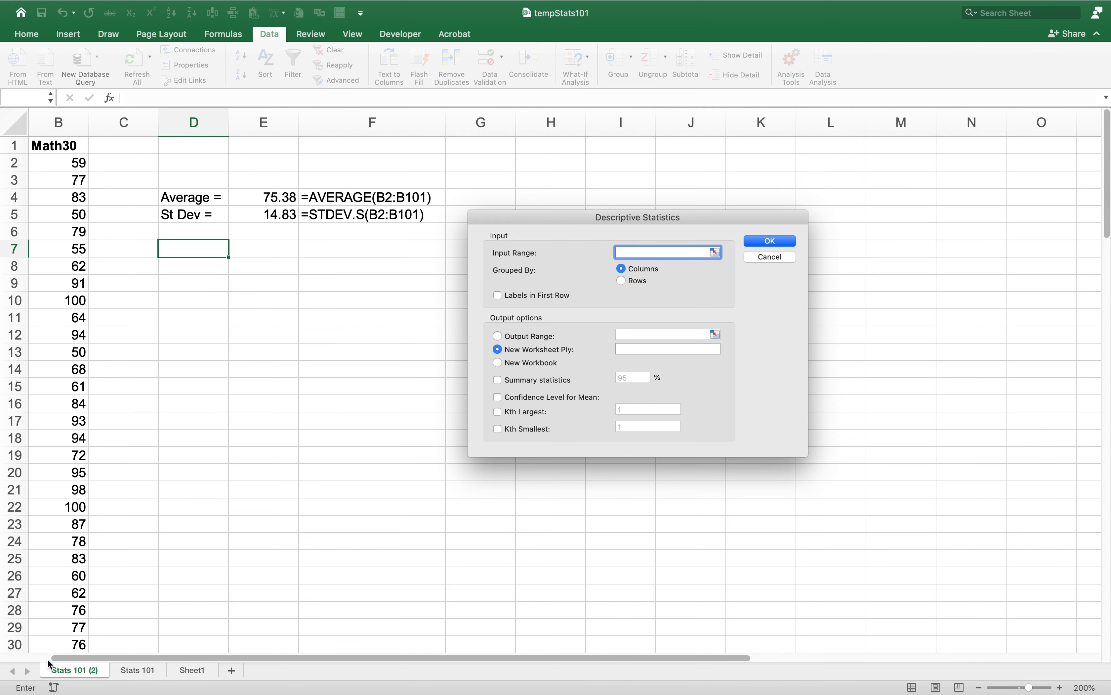
{"action": "scroll", "coordinate": [24, 662], "scroll_direction": "left", "scroll_amount": 2}
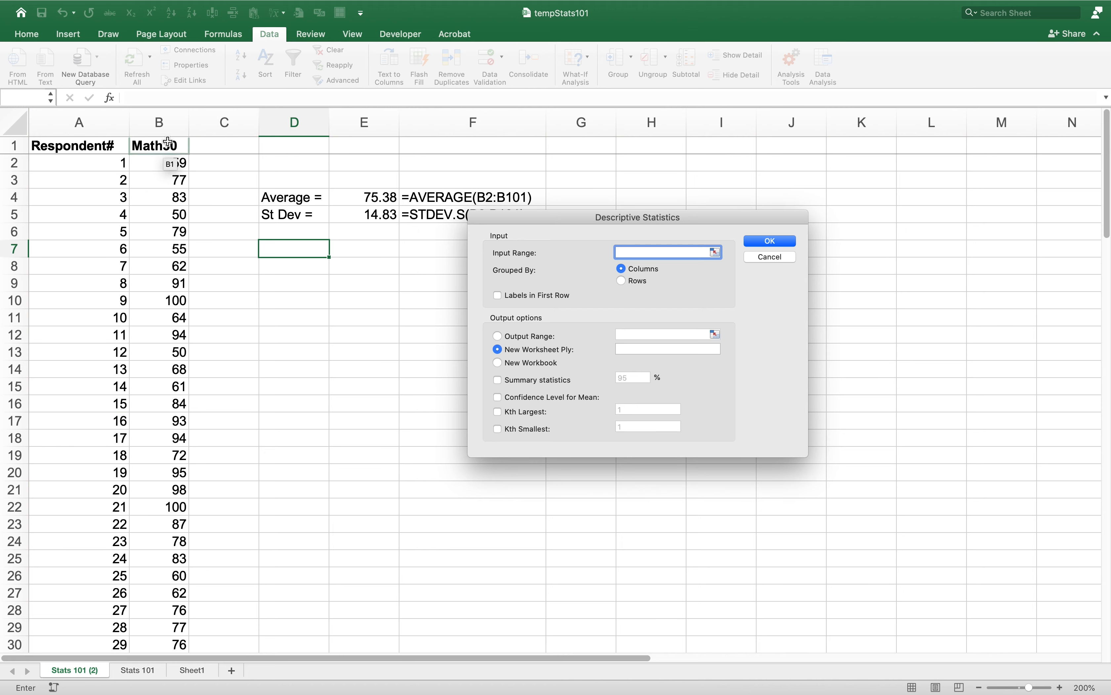
{"action": "left_click", "coordinate": [168, 142]}
{"action": "left_click_drag", "start_coordinate": [168, 142], "coordinate": [166, 606]}
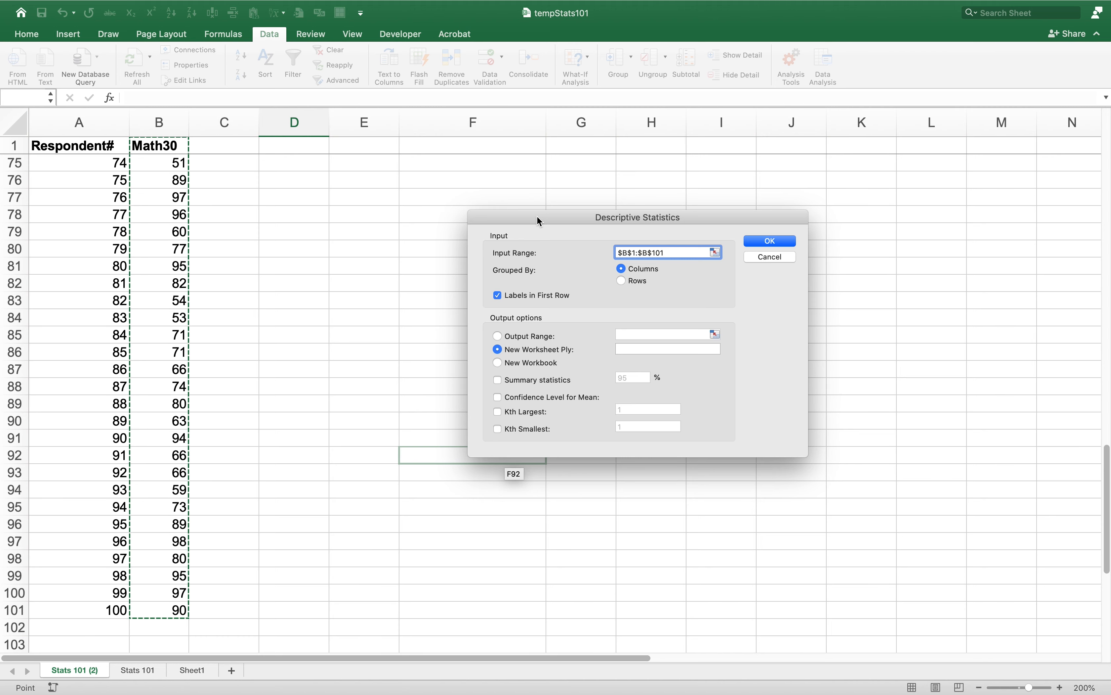
Request summary statistics and choose to send the results to an output range on the current sheet
{"action": "left_click_drag", "start_coordinate": [539, 221], "coordinate": [361, 172]}
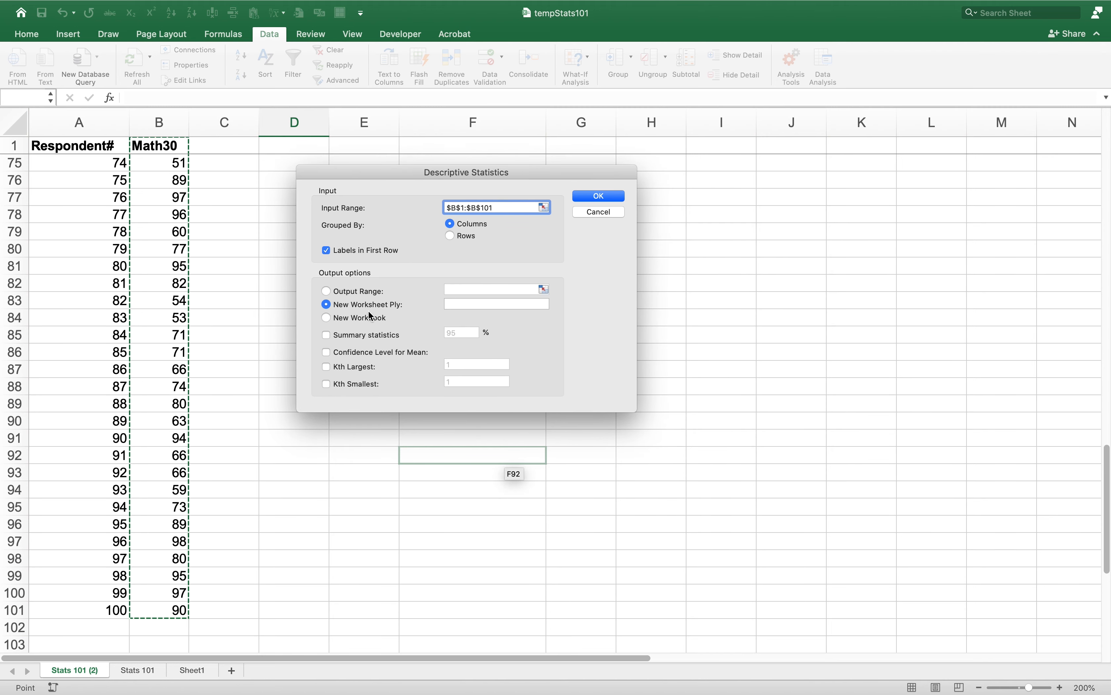
{"action": "left_click", "coordinate": [328, 336]}
{"action": "left_click", "coordinate": [327, 291]}
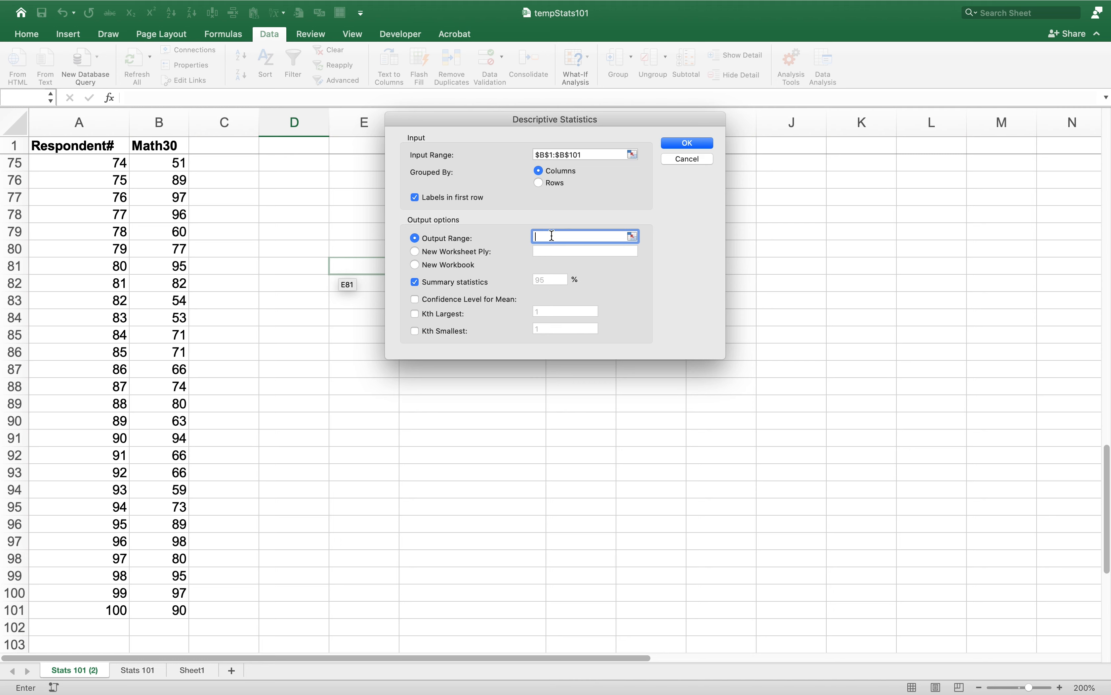
{"action": "left_click", "coordinate": [571, 156]}
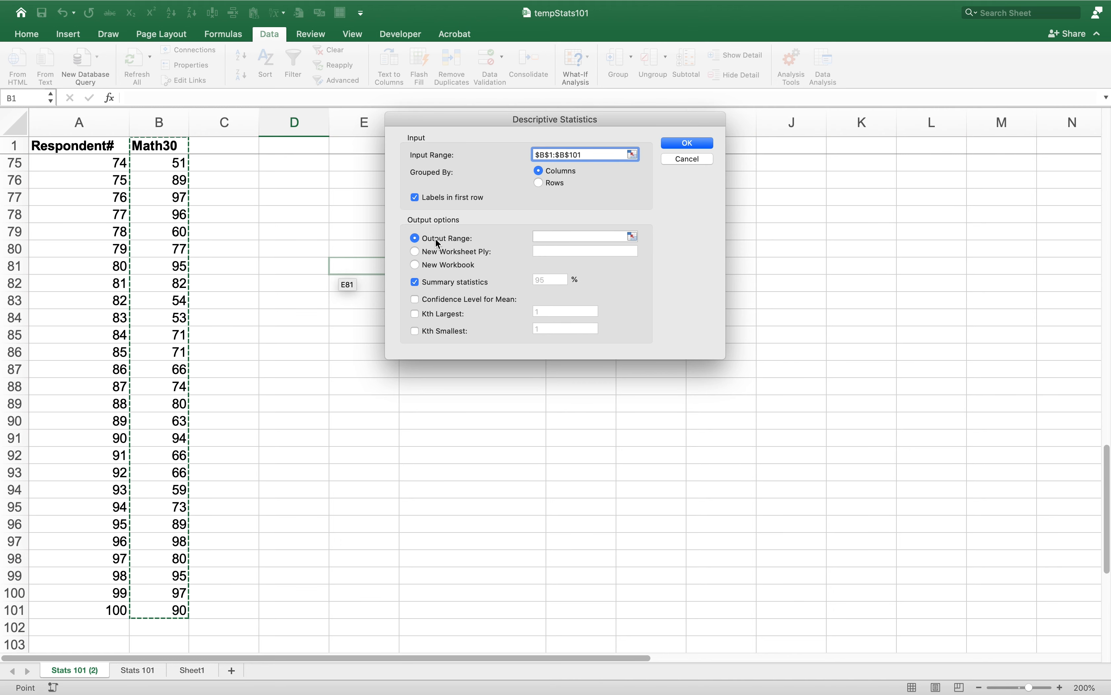
{"action": "left_click", "coordinate": [550, 236]}
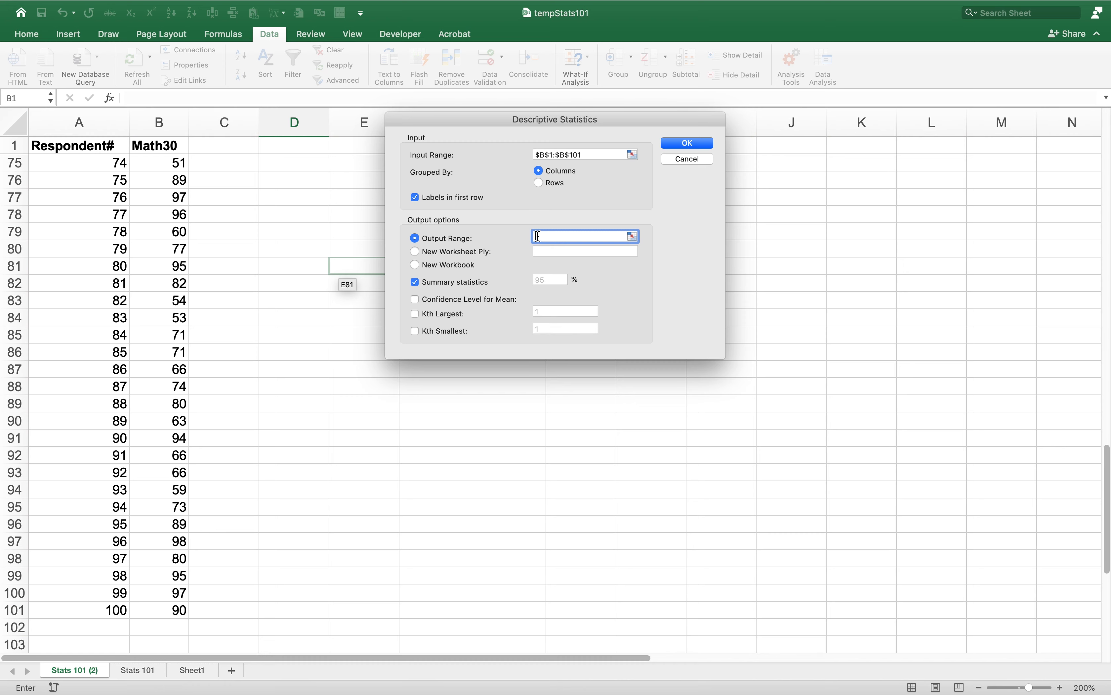
Set the output range to cell $F$8 and run the Descriptive Statistics analysis
{"action": "left_click_drag", "start_coordinate": [499, 119], "coordinate": [629, 188]}
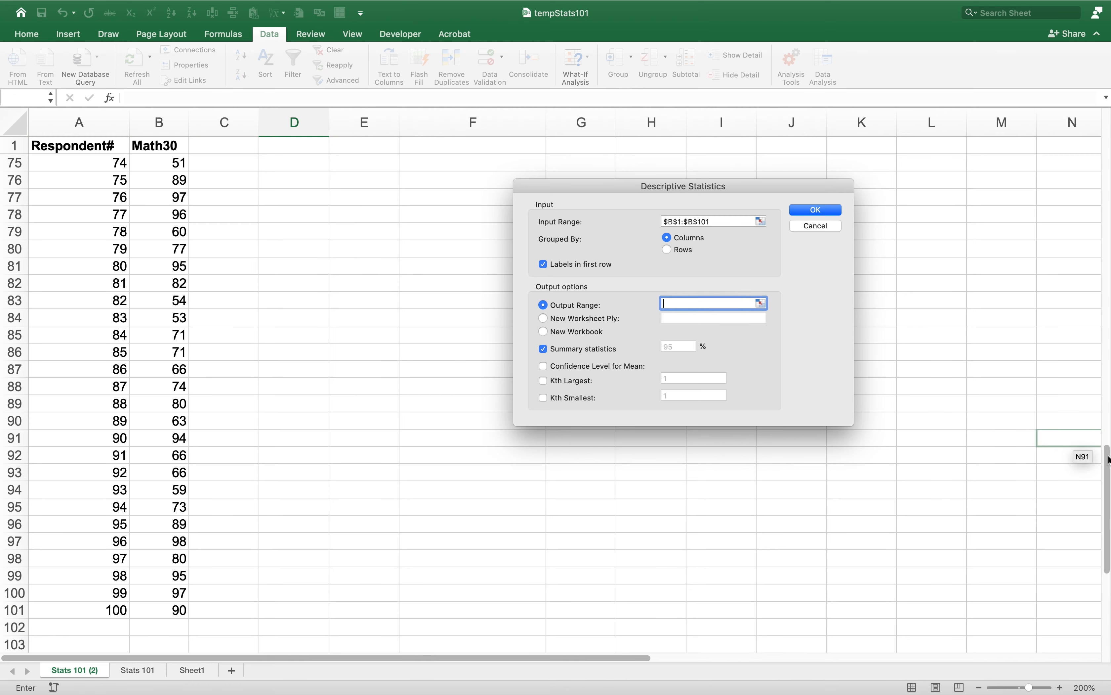
{"action": "scroll", "coordinate": [1109, 459], "scroll_direction": "up", "scroll_amount": 15}
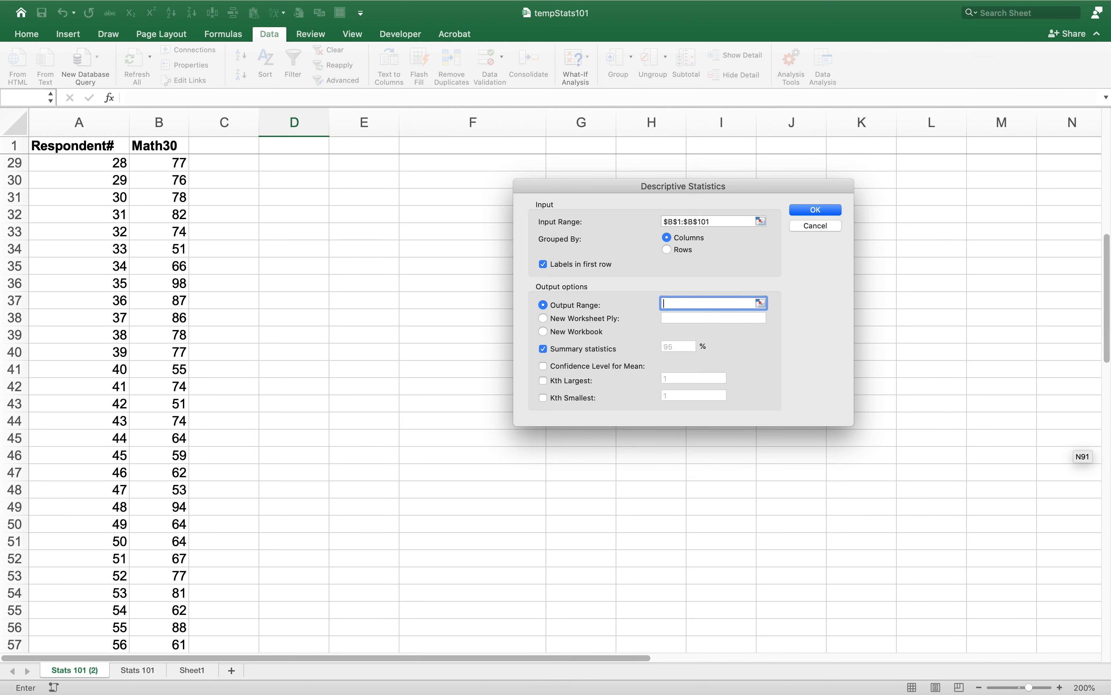
{"action": "scroll", "coordinate": [1109, 459], "scroll_direction": "up", "scroll_amount": 6}
{"action": "scroll", "coordinate": [1109, 460], "scroll_direction": "up", "scroll_amount": 4}
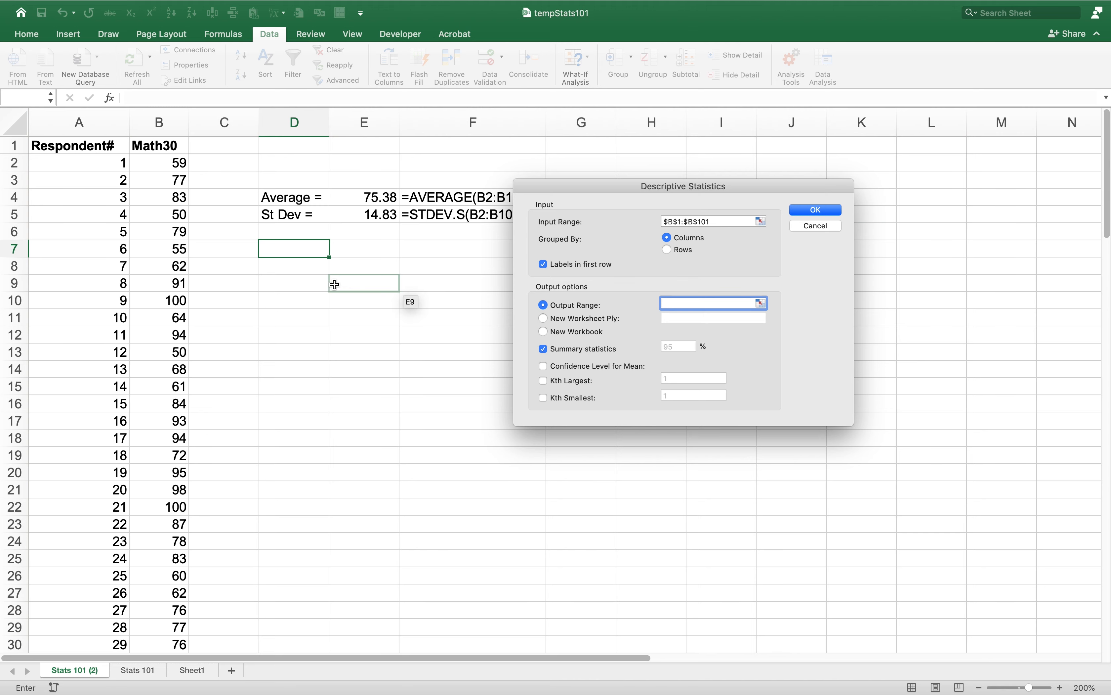
{"action": "left_click_drag", "start_coordinate": [595, 185], "coordinate": [693, 183]}
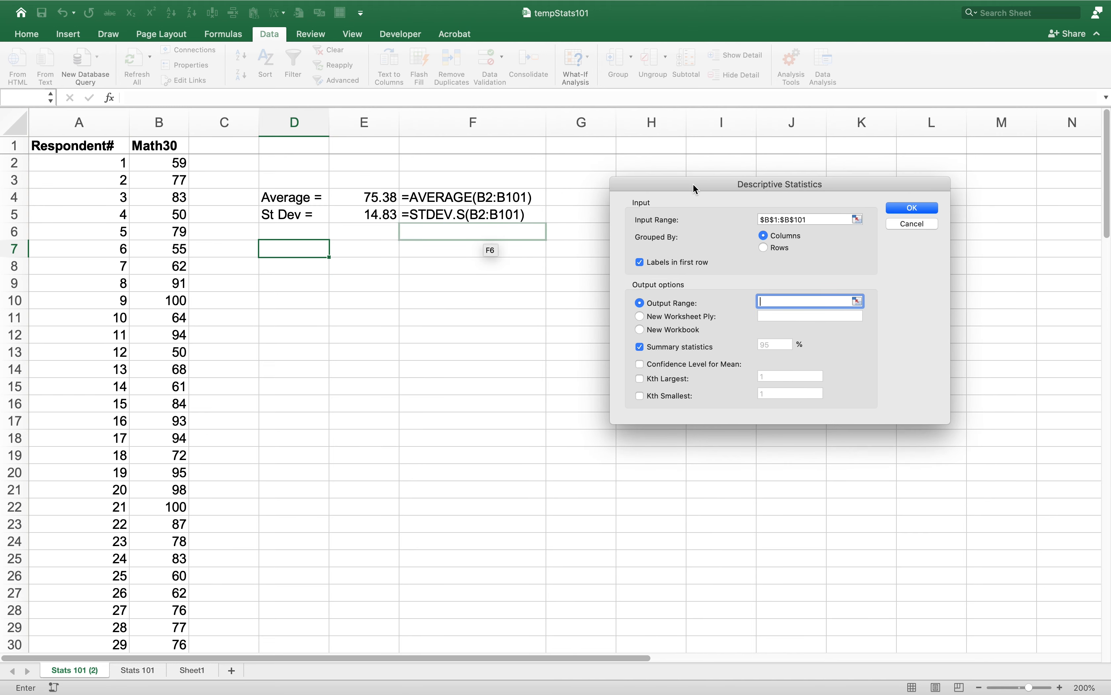
{"action": "left_click", "coordinate": [435, 264]}
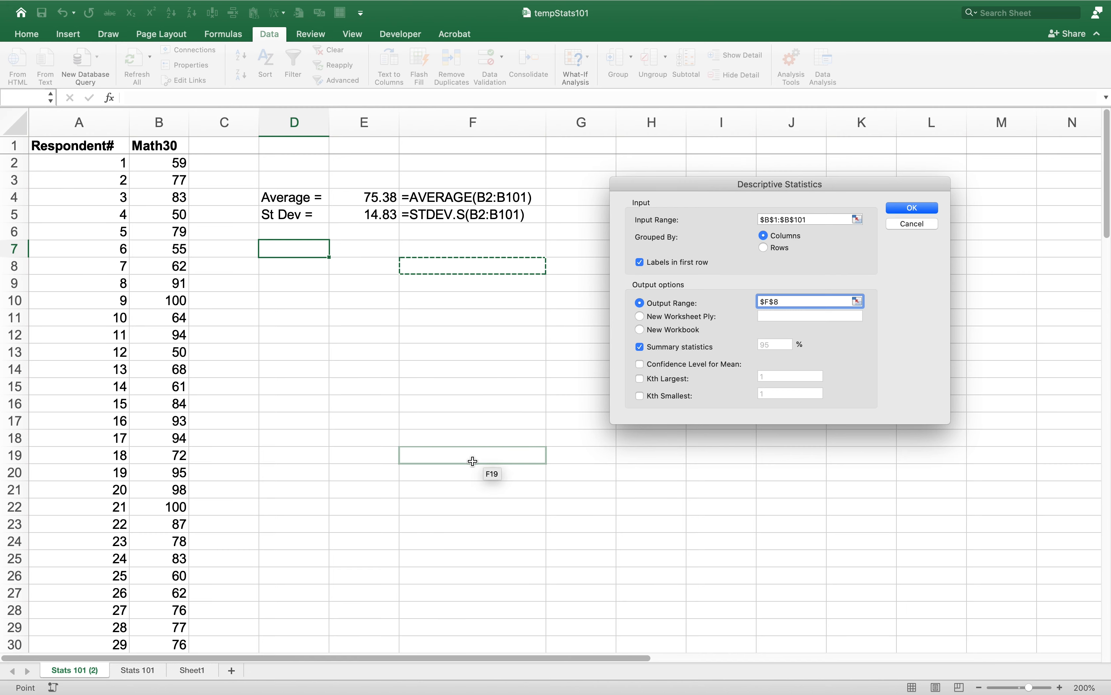
{"action": "left_click_drag", "start_coordinate": [665, 183], "coordinate": [704, 317]}
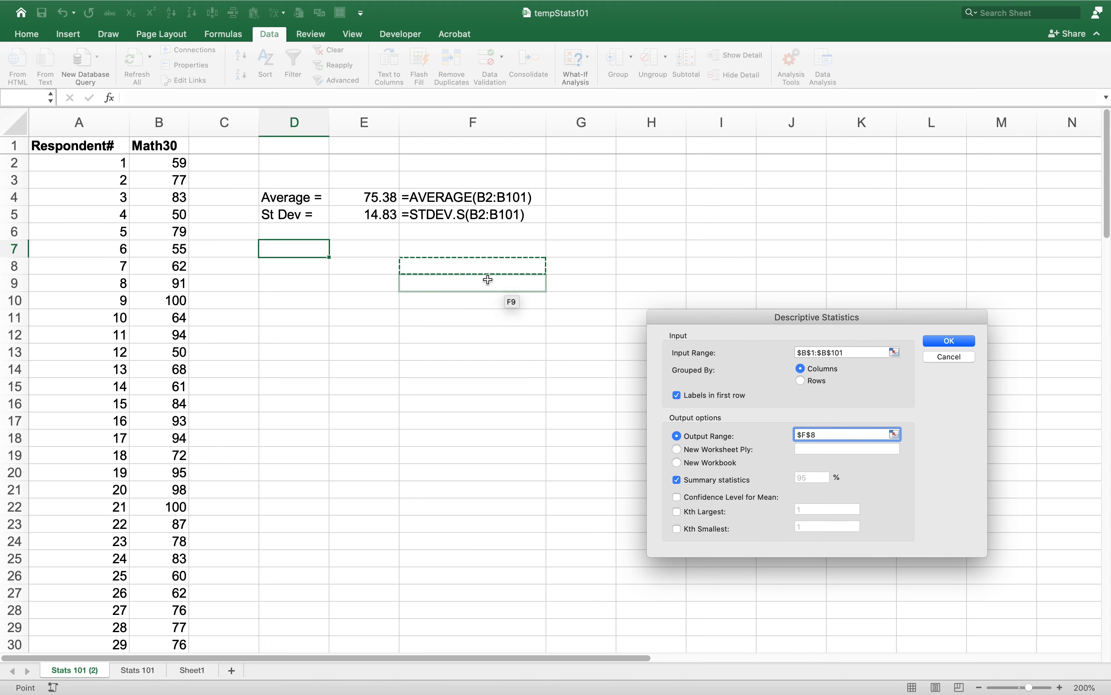
{"action": "left_click", "coordinate": [486, 264]}
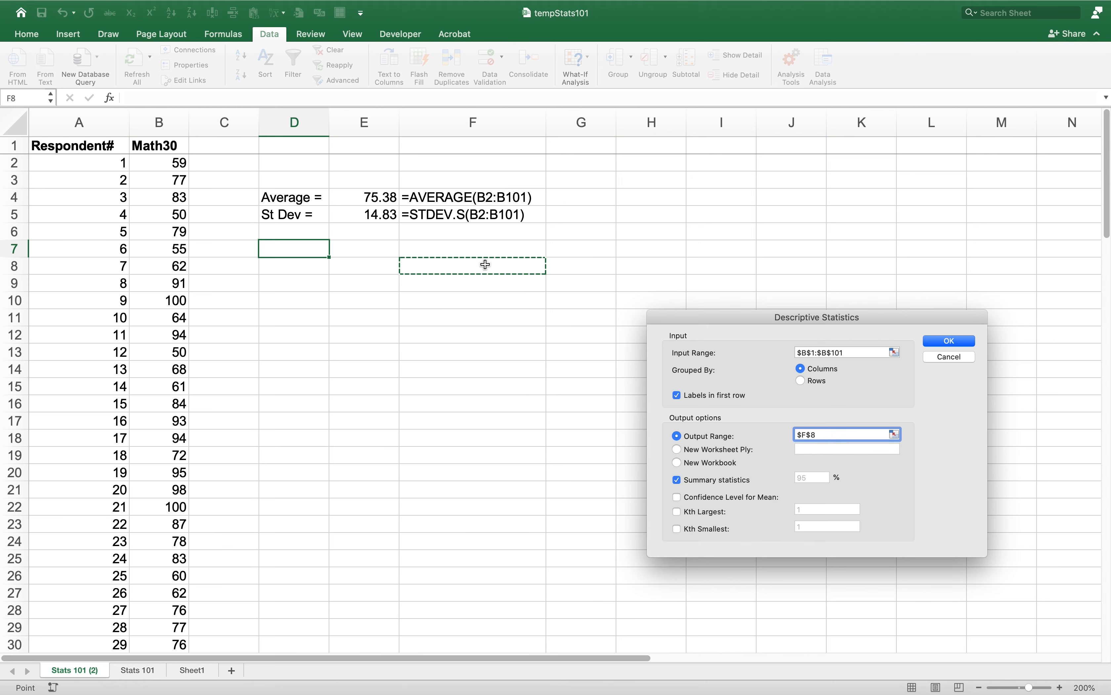
{"action": "left_click", "coordinate": [950, 340]}
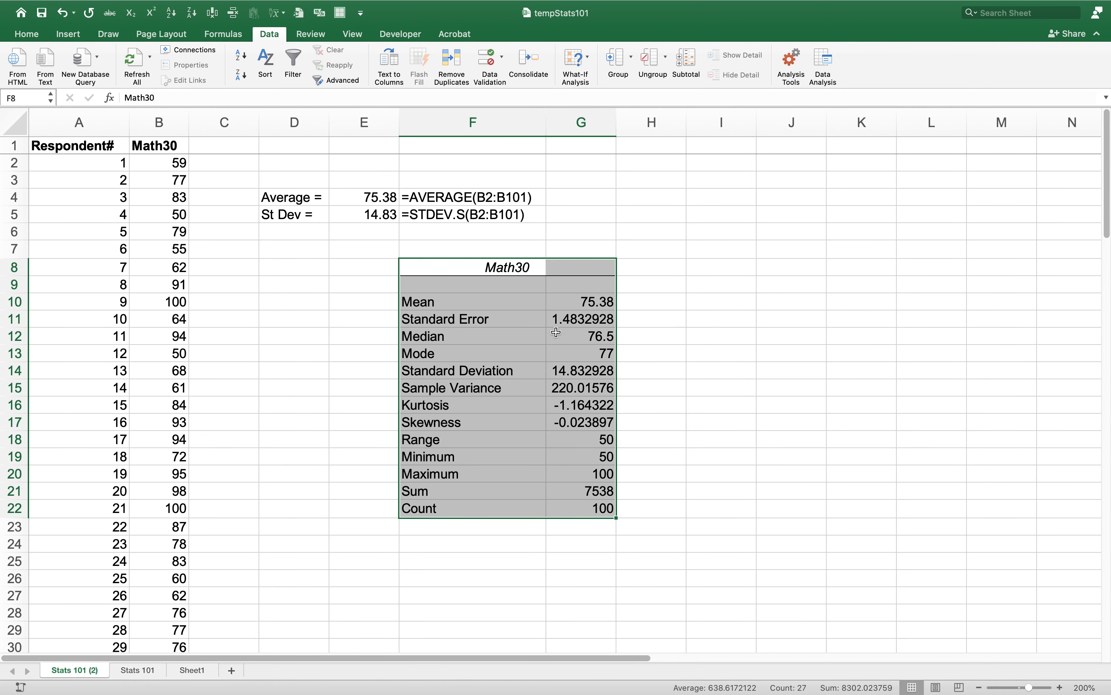
Try narrowing column F until the longer statistic labels are cut off, and restore its width
{"action": "left_click", "coordinate": [496, 285]}
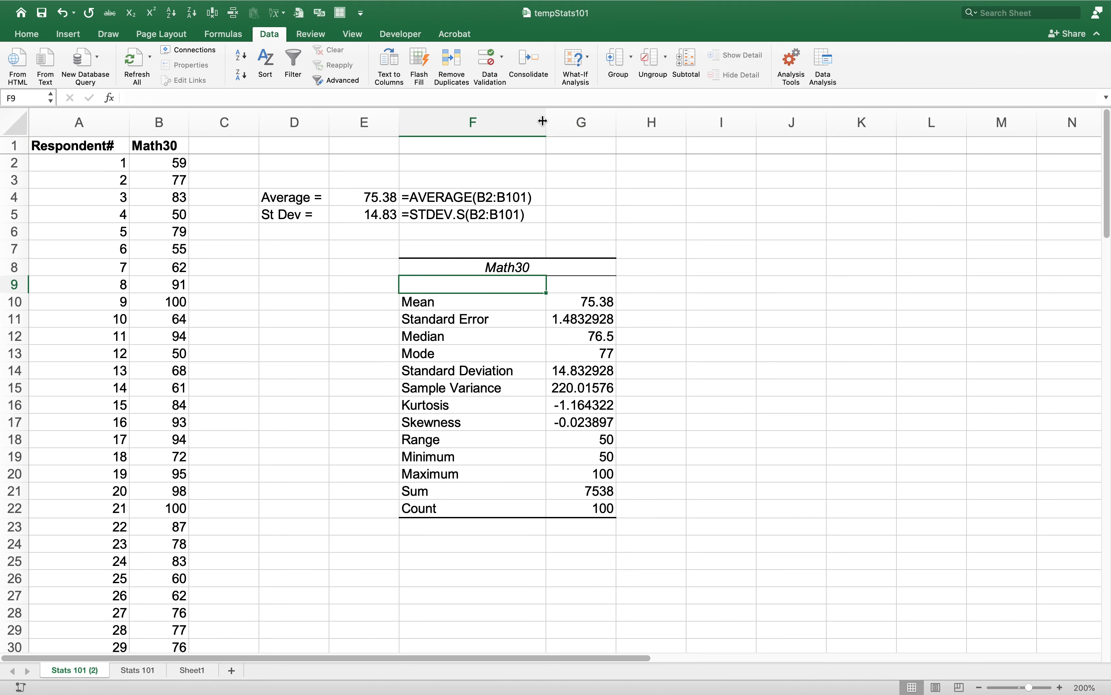
{"action": "left_click_drag", "start_coordinate": [546, 121], "coordinate": [463, 123]}
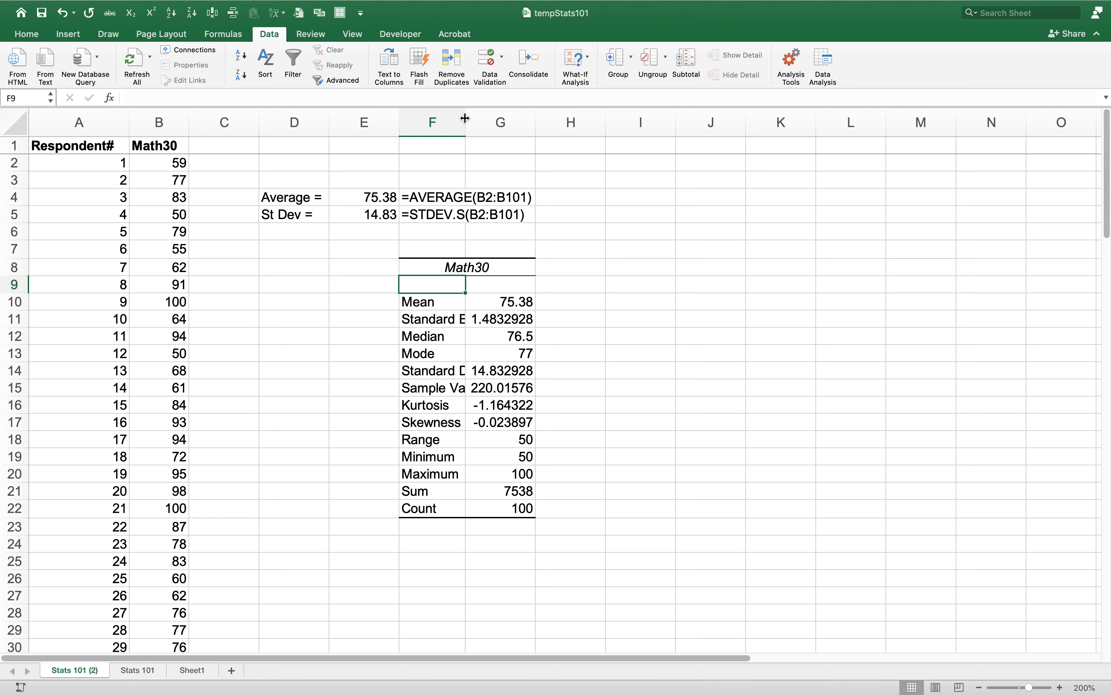
{"action": "left_click", "coordinate": [440, 302]}
{"action": "left_click_drag", "start_coordinate": [439, 302], "coordinate": [426, 475]}
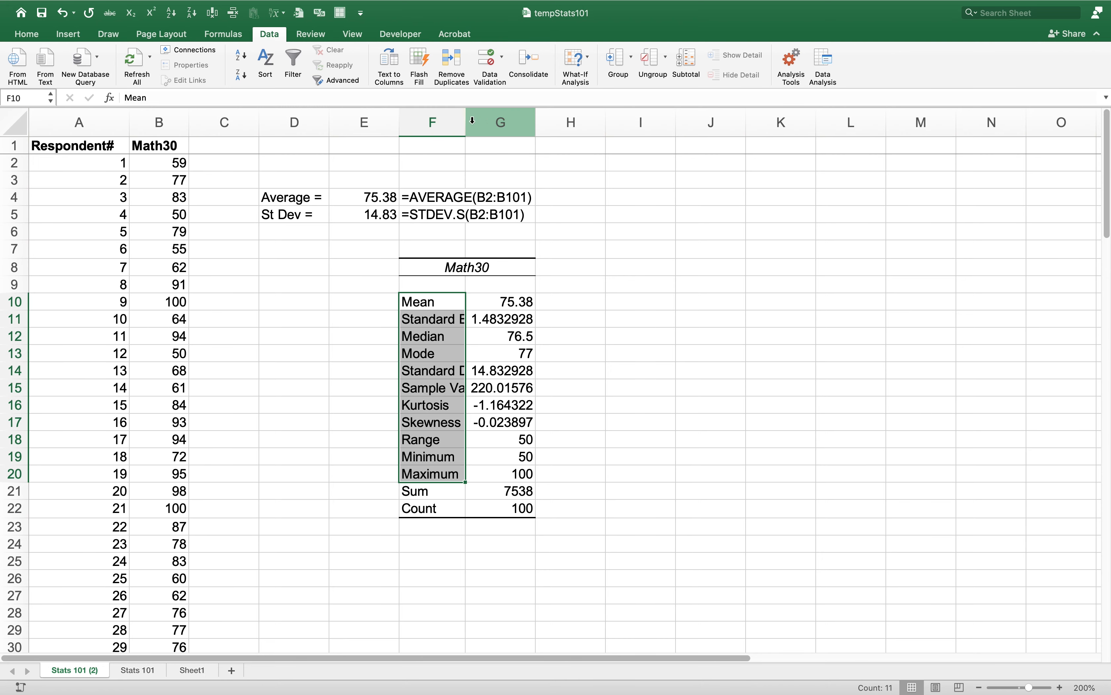
{"action": "left_click_drag", "start_coordinate": [466, 119], "coordinate": [546, 120]}
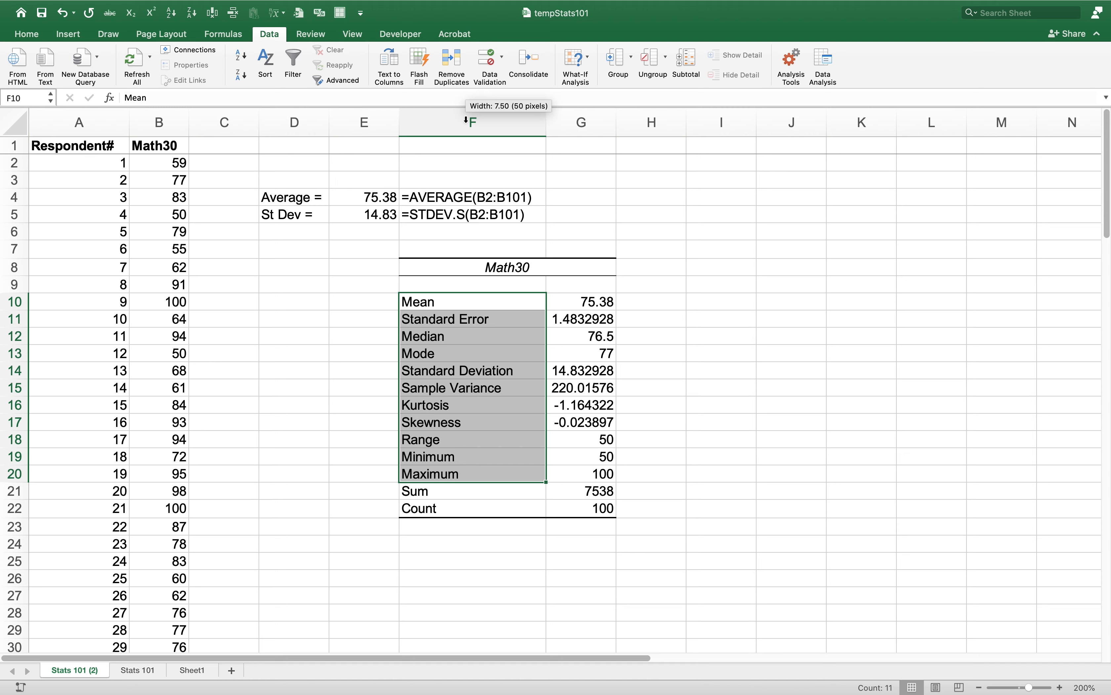
{"action": "left_click", "coordinate": [511, 339]}
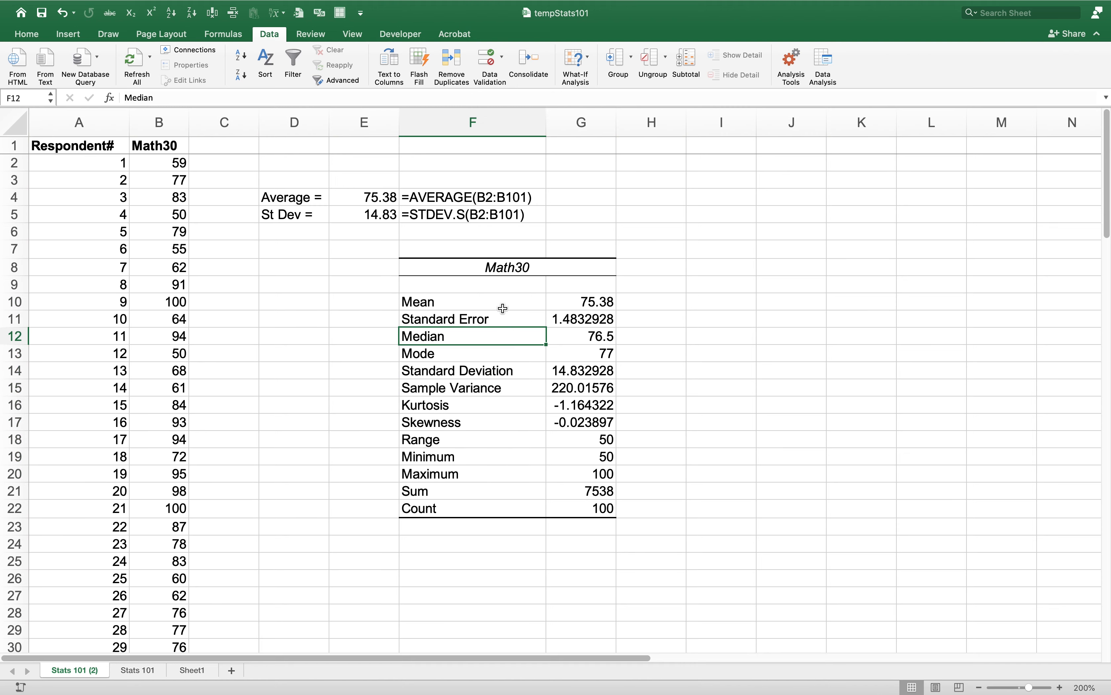
Narrow column F slightly so it just fits the Standard Deviation label in the Math30 summary table
{"action": "left_click", "coordinate": [466, 198]}
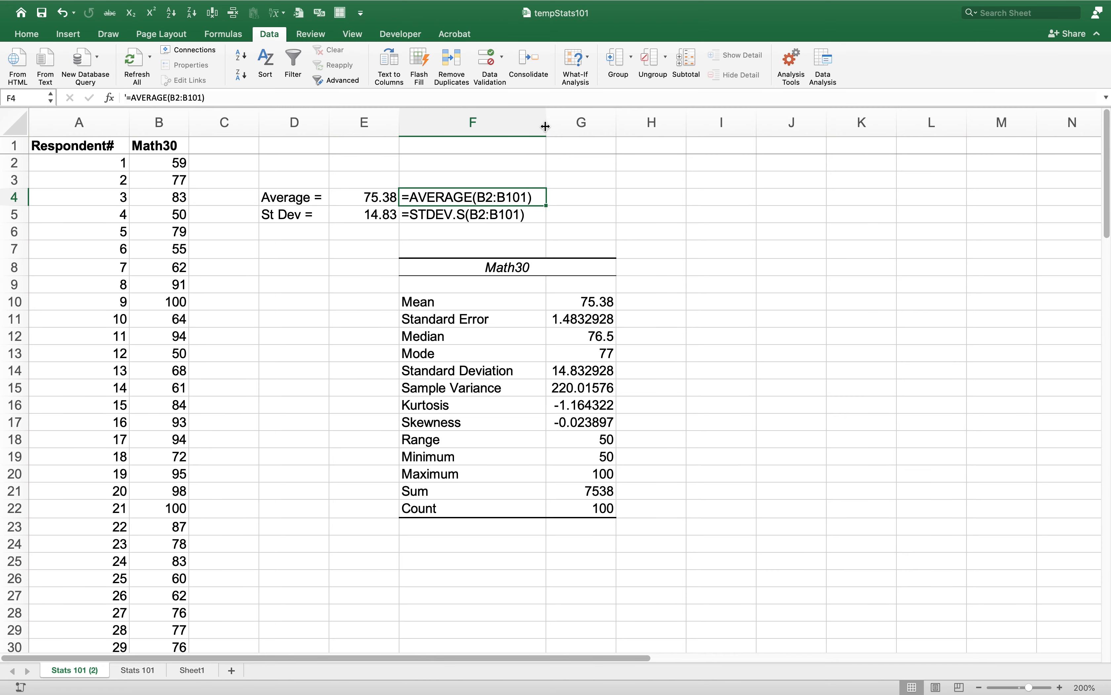
{"action": "left_click_drag", "start_coordinate": [546, 130], "coordinate": [522, 129]}
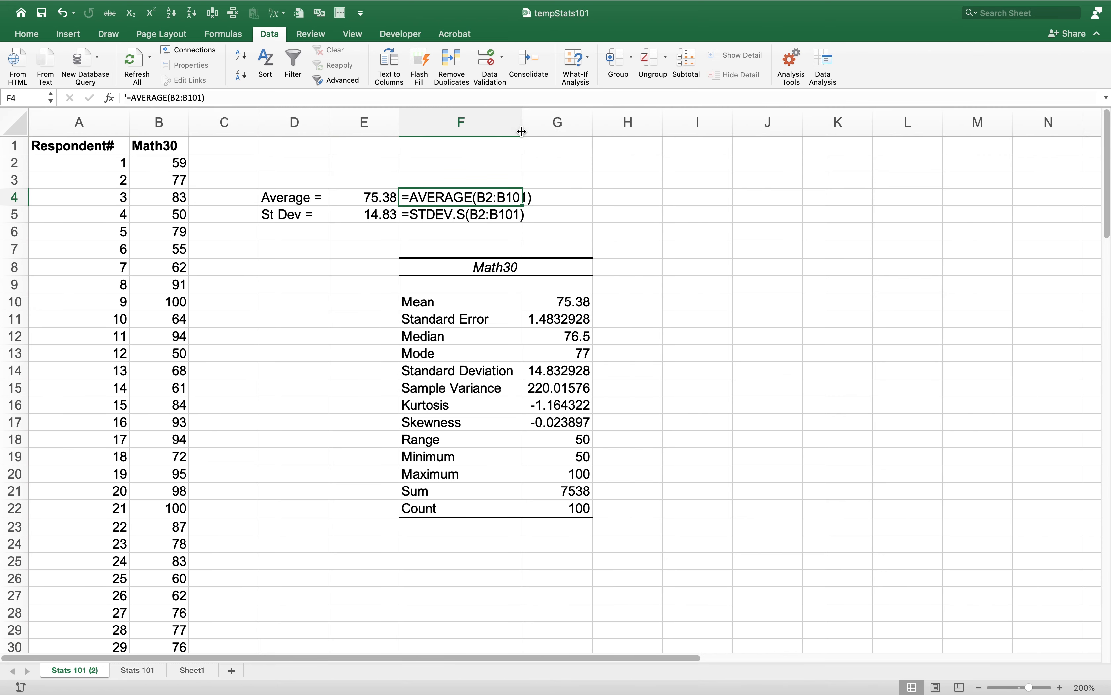
Format the Mean, Standard Error, Standard Deviation, Sample Variance, Kurtosis and Skewness values in the Math30 summary table to two decimal places
{"action": "left_click", "coordinate": [576, 303]}
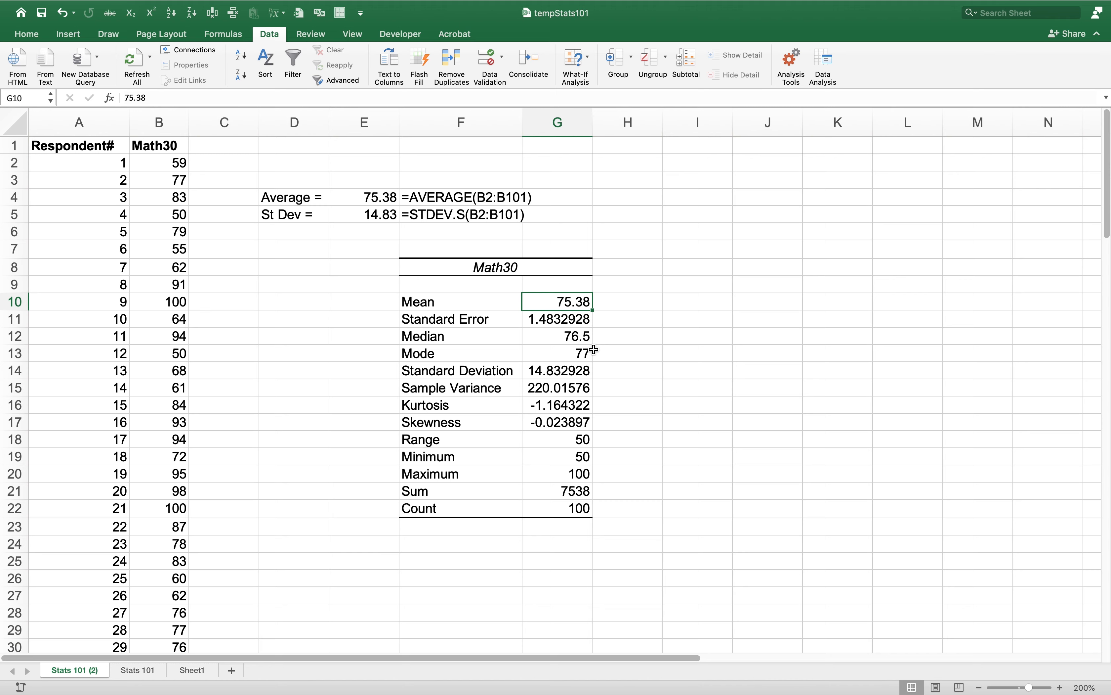
{"action": "left_click", "coordinate": [567, 319], "text": "super"}
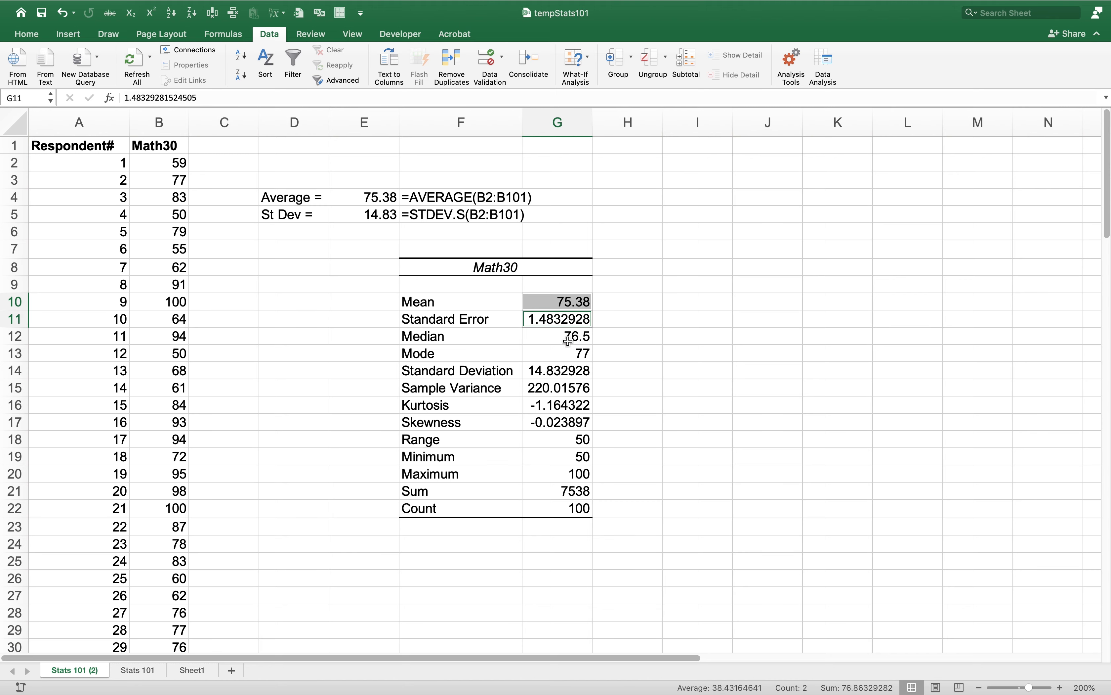
{"action": "left_click", "coordinate": [568, 366], "text": "super"}
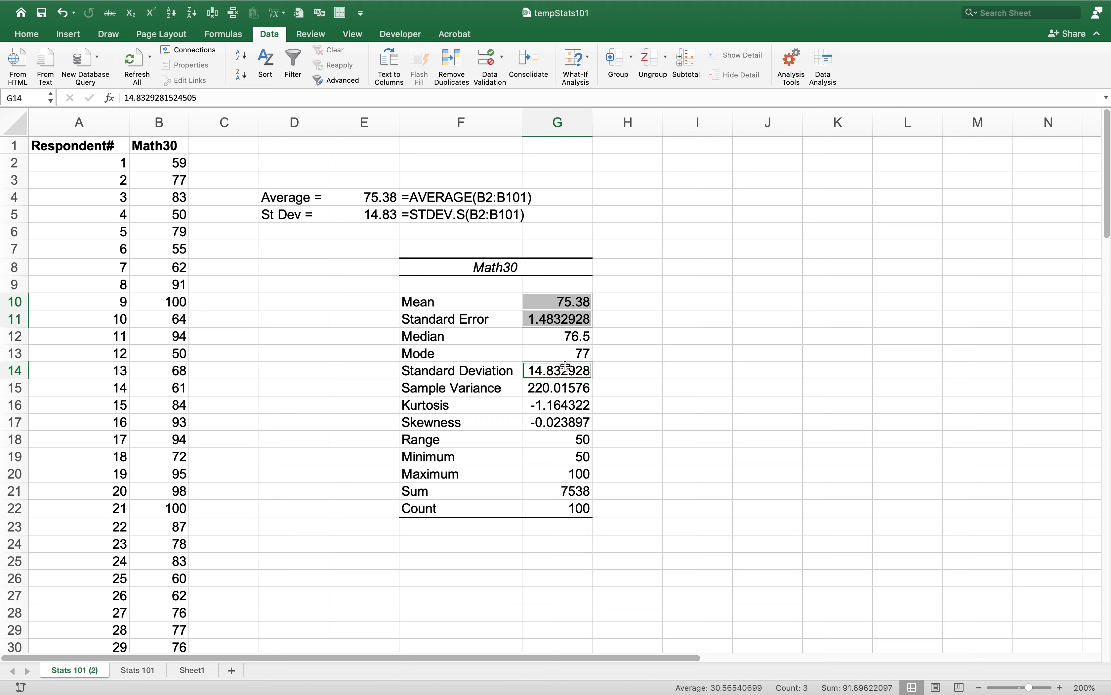
{"action": "left_click", "coordinate": [574, 388], "text": "super"}
{"action": "left_click", "coordinate": [570, 405], "text": "super"}
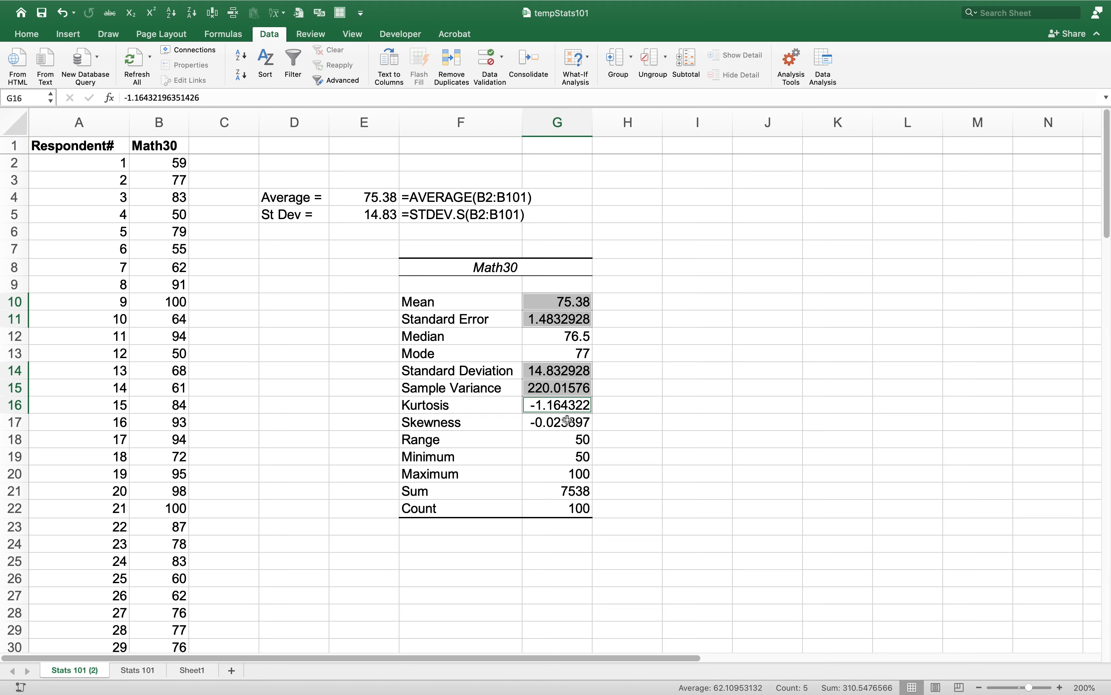
{"action": "left_click", "coordinate": [568, 420], "text": "super"}
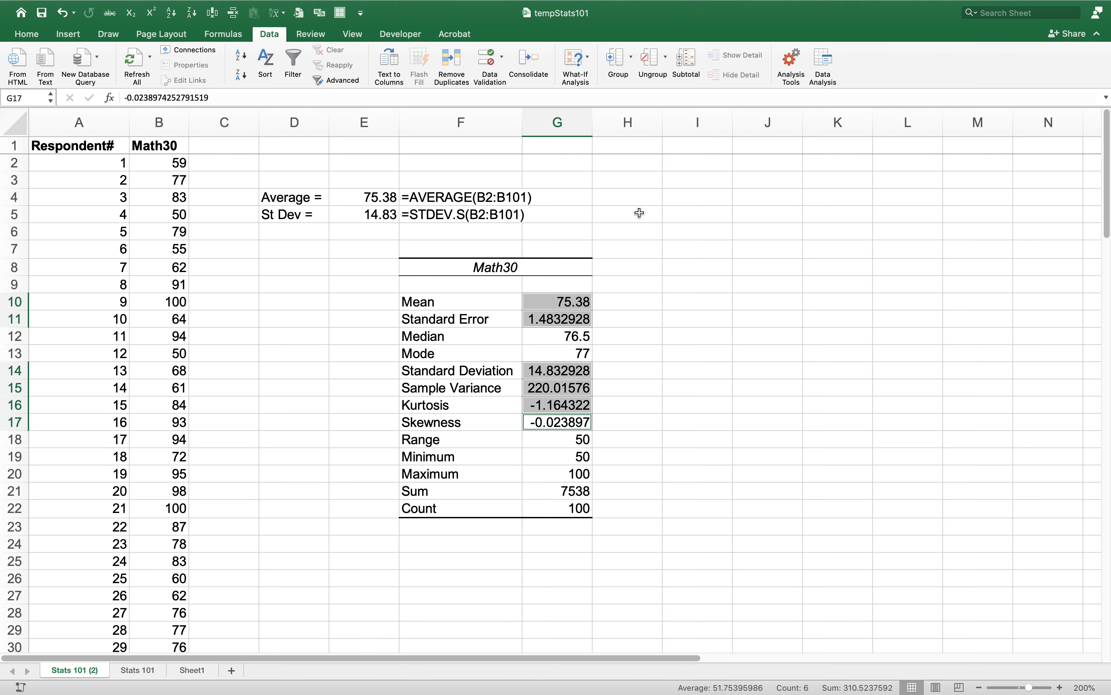
{"action": "left_click", "coordinate": [27, 34]}
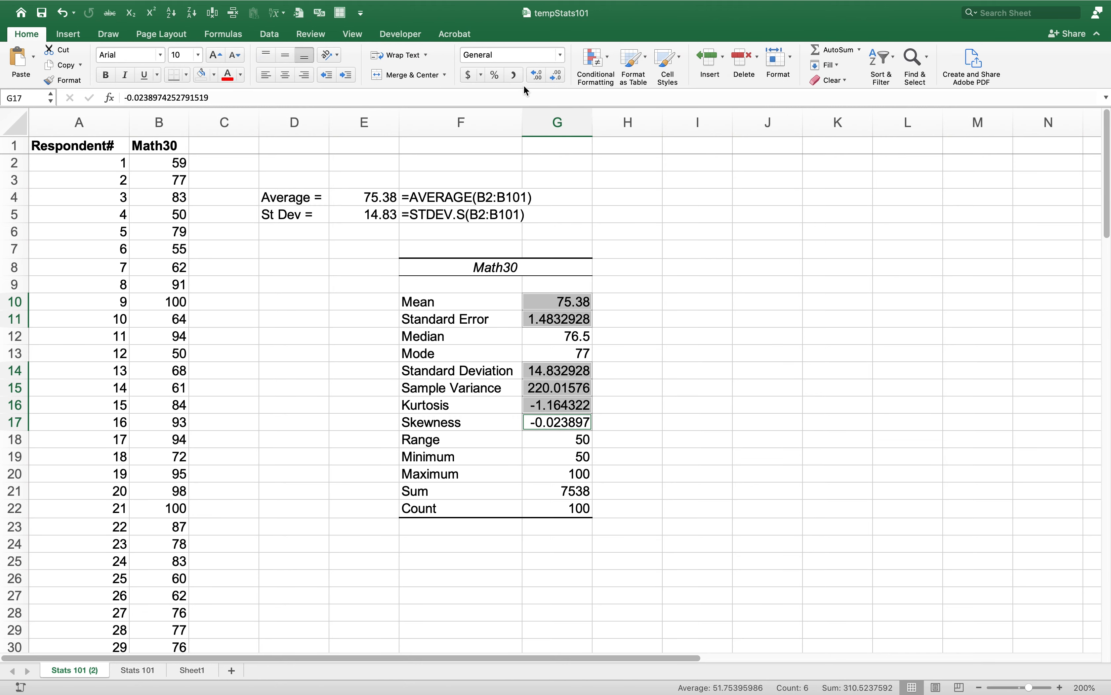
{"action": "left_click", "coordinate": [556, 76]}
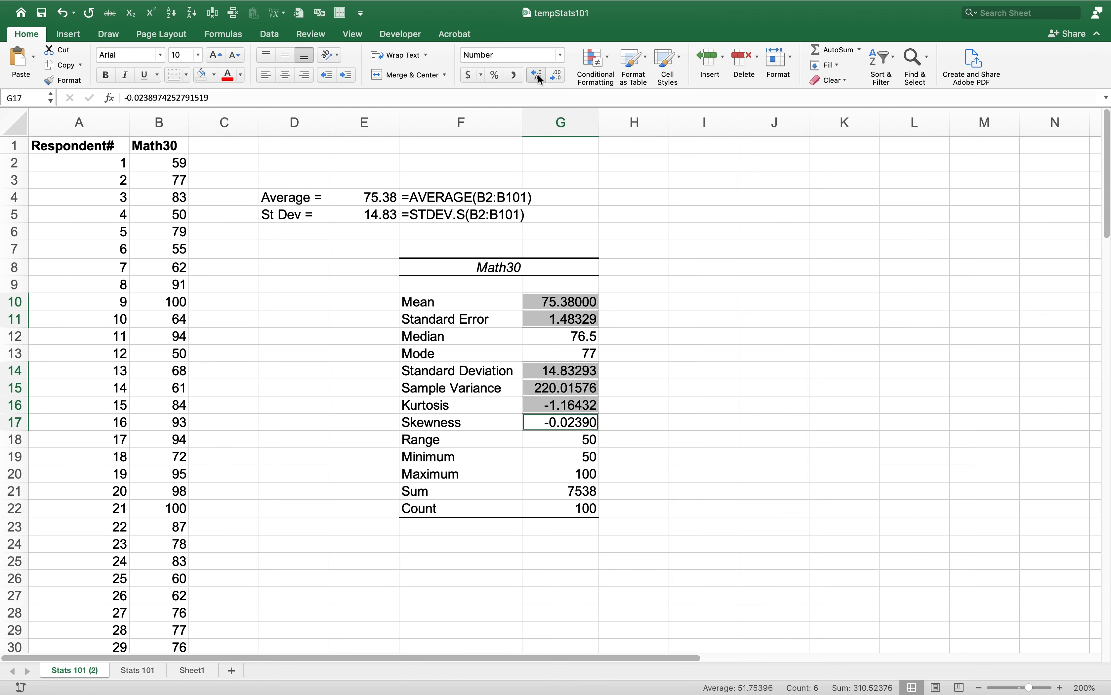
{"action": "left_click", "coordinate": [553, 76]}
{"action": "left_click", "coordinate": [553, 76]}
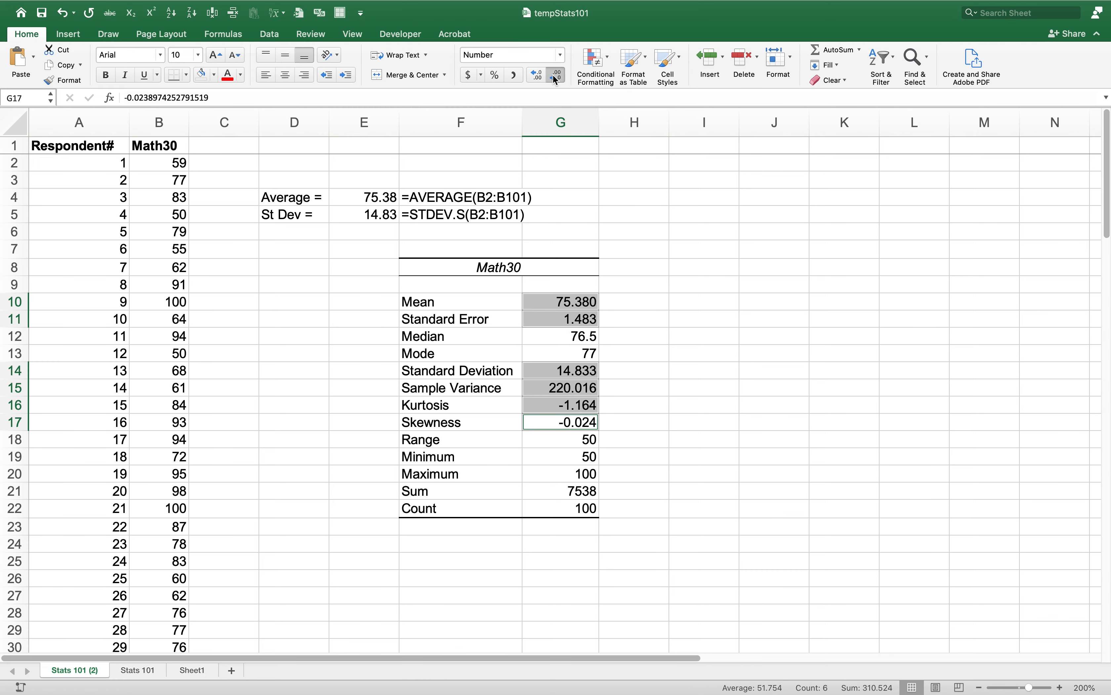
{"action": "left_click", "coordinate": [554, 76]}
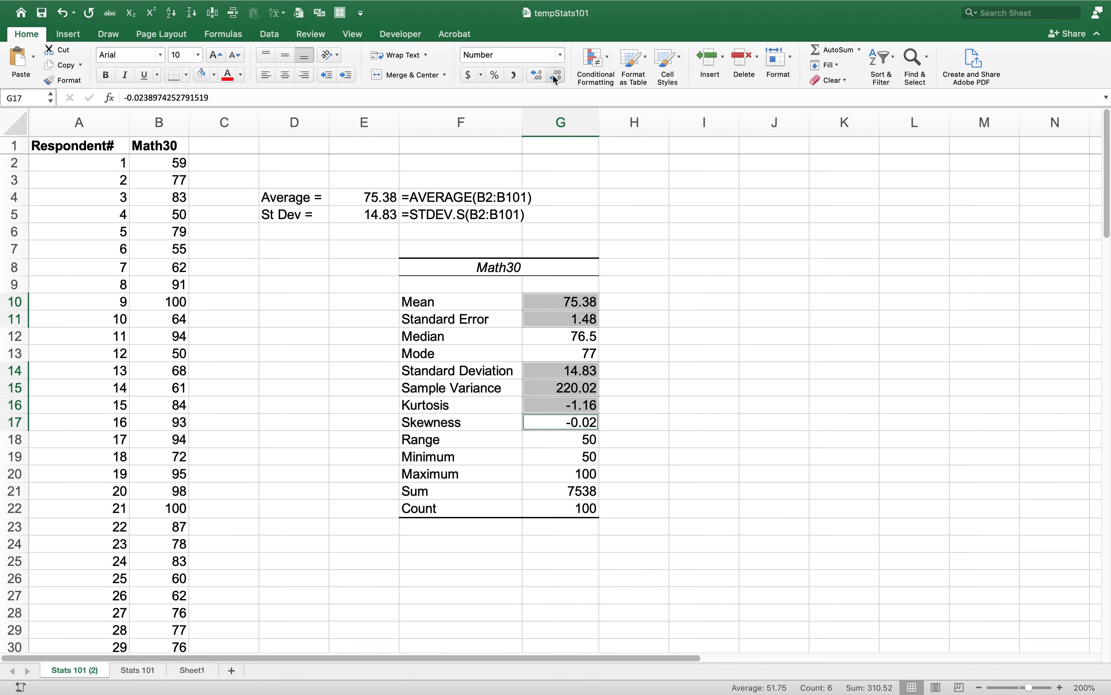
{"action": "left_click", "coordinate": [657, 281]}
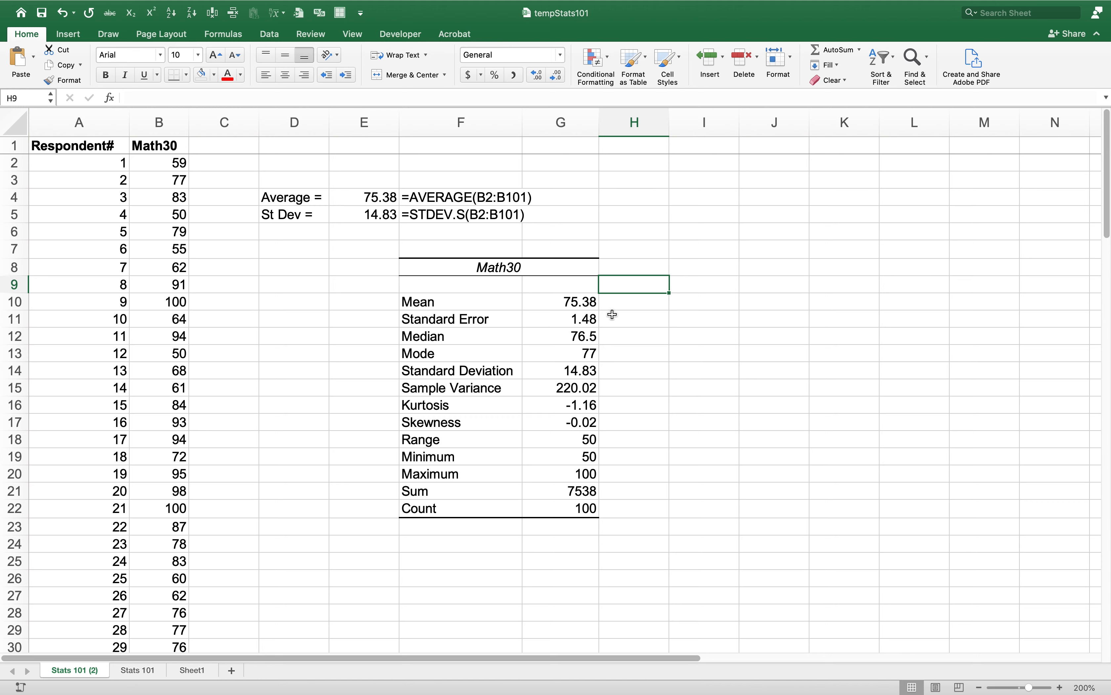
Fill the Mean and Median rows of the Math30 summary table, labels and values, with yellow
{"action": "left_click_drag", "start_coordinate": [455, 422], "coordinate": [545, 422]}
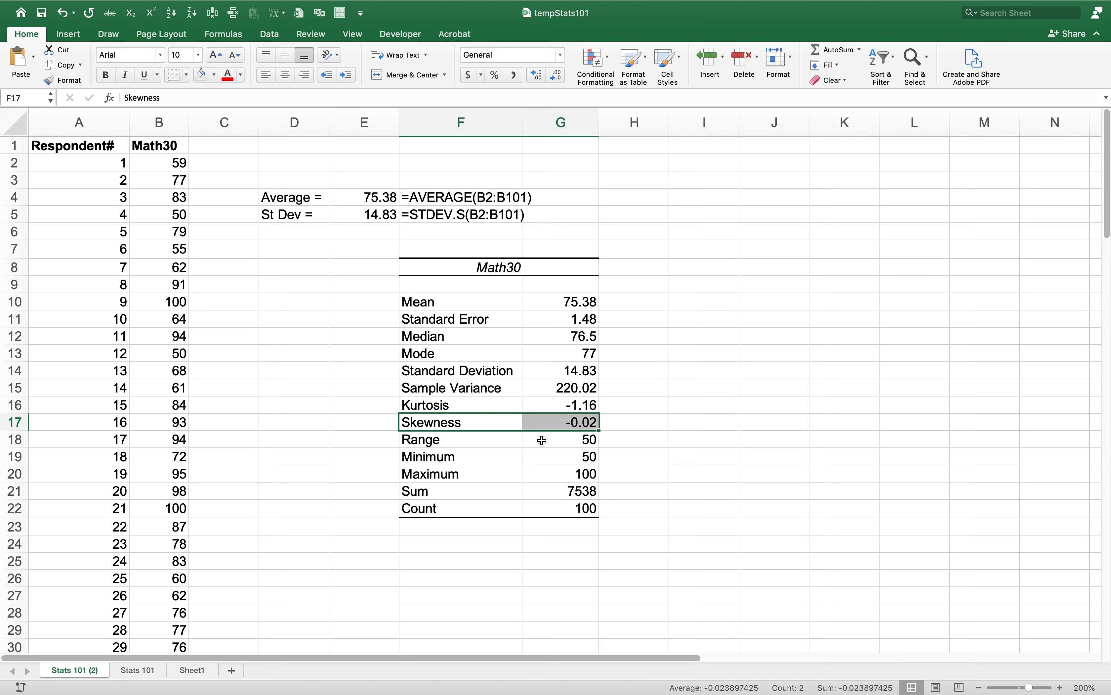
{"action": "left_click", "coordinate": [433, 305]}
{"action": "left_click_drag", "start_coordinate": [492, 304], "coordinate": [546, 307]}
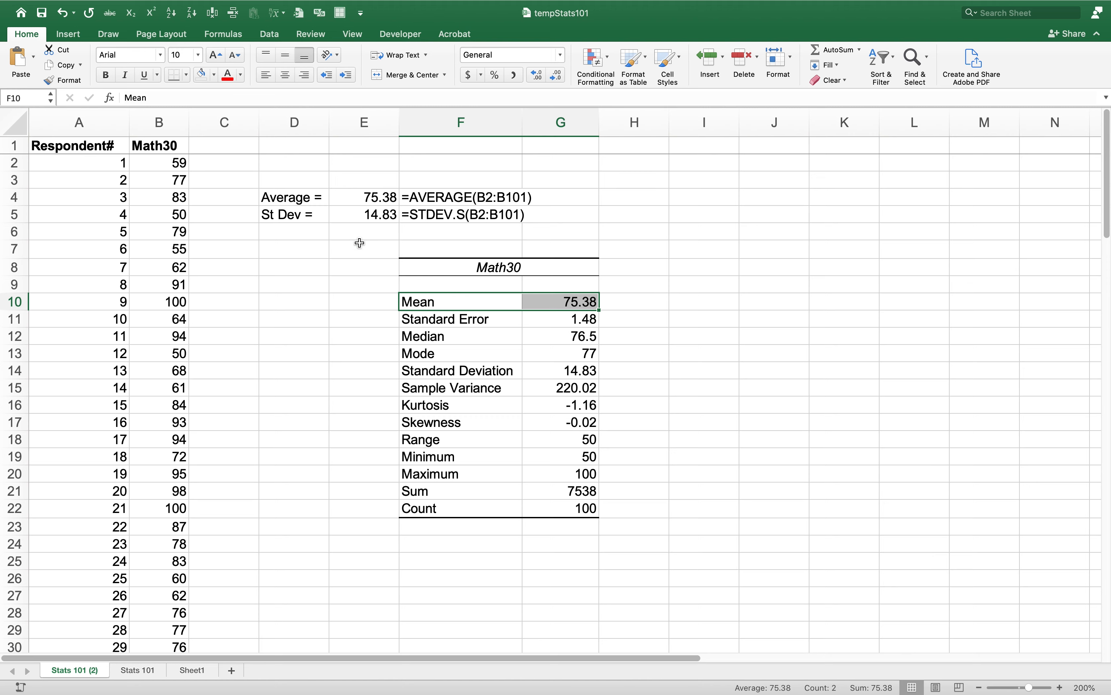
{"action": "left_click", "coordinate": [213, 78]}
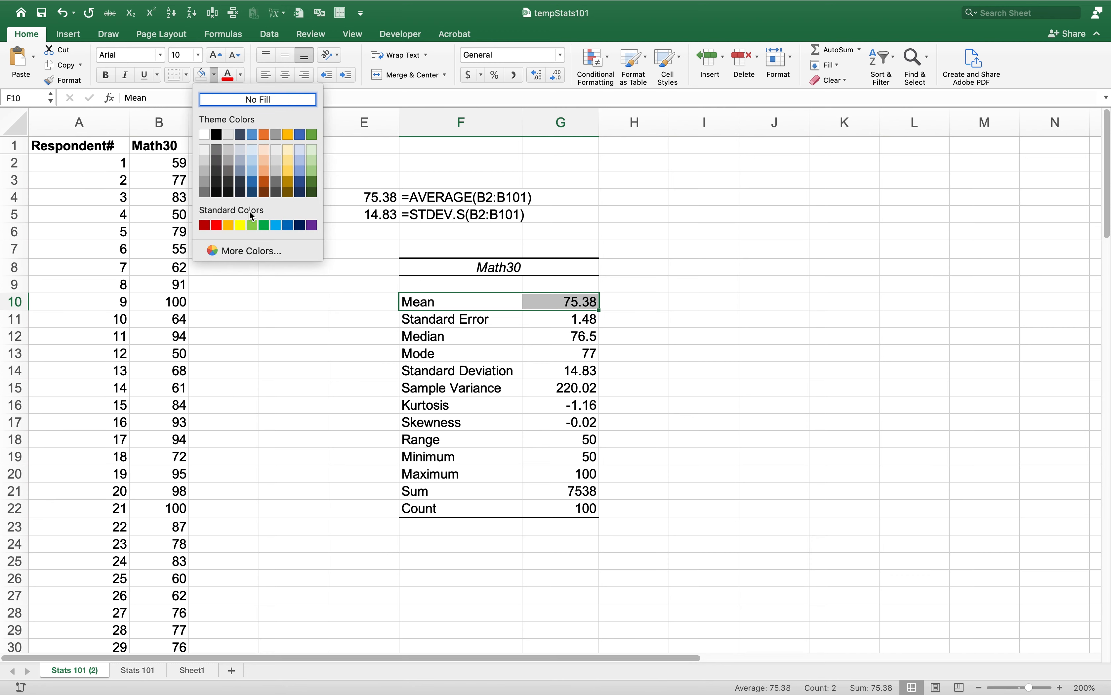
{"action": "left_click", "coordinate": [243, 226]}
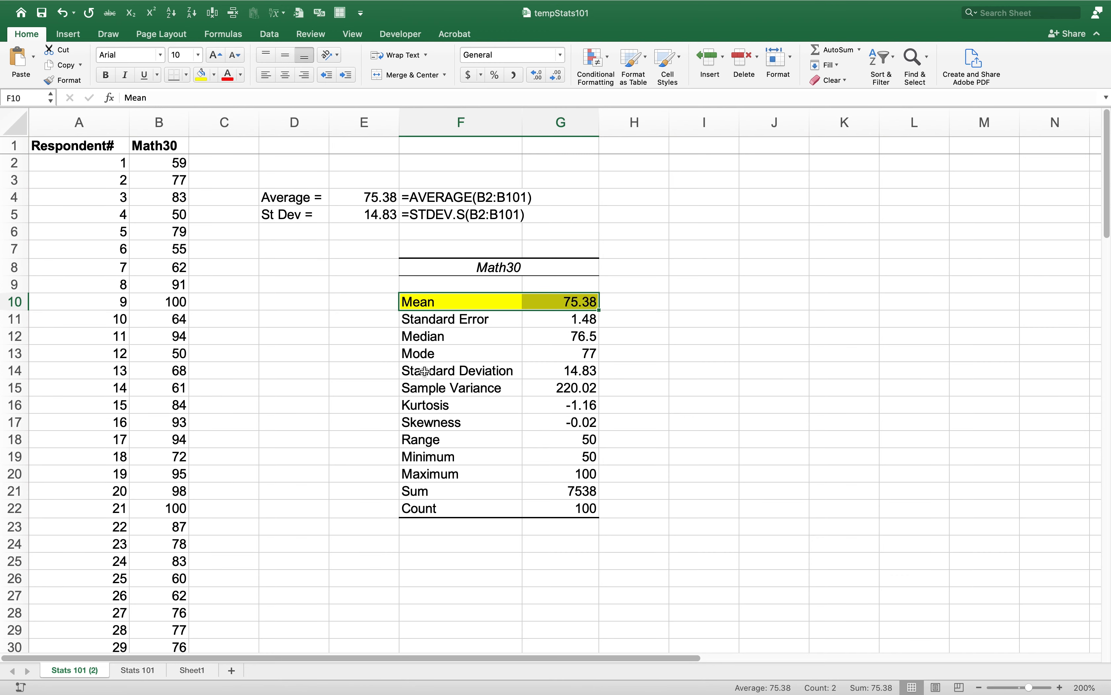
{"action": "left_click_drag", "start_coordinate": [430, 339], "coordinate": [542, 342]}
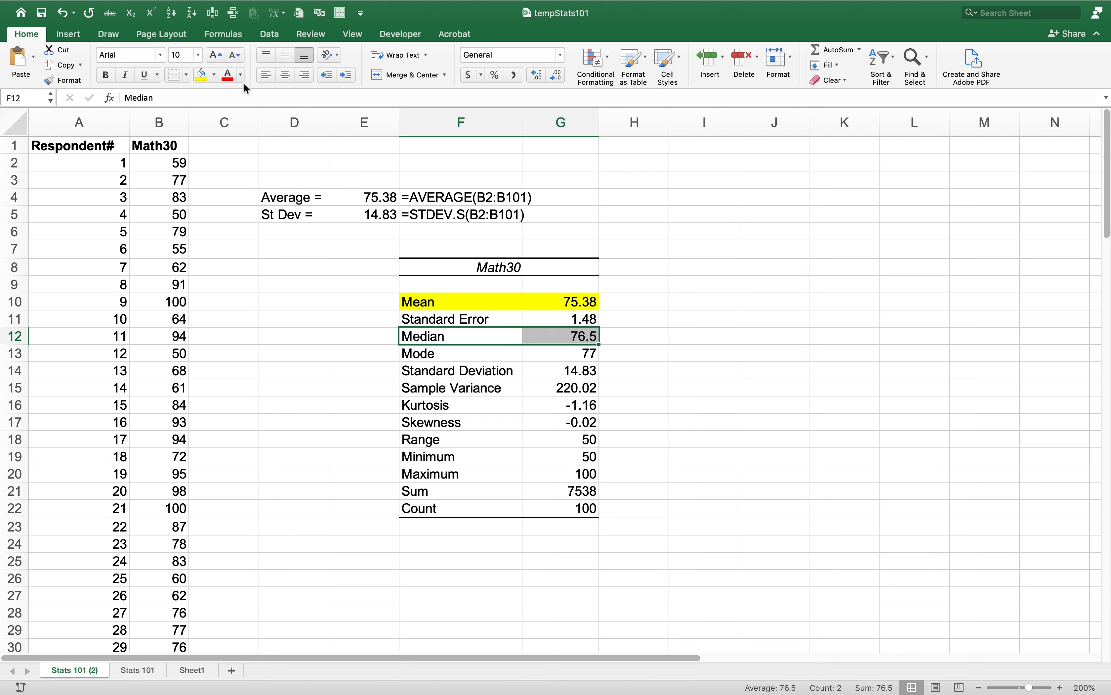
{"action": "left_click", "coordinate": [204, 76]}
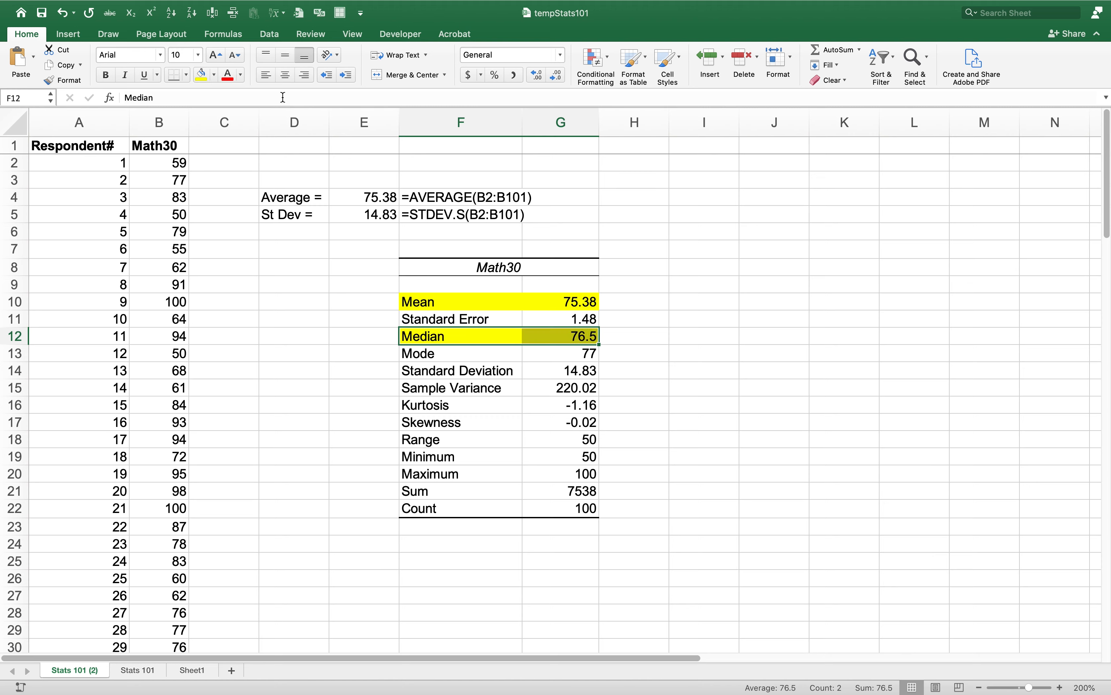
{"action": "left_click", "coordinate": [625, 221]}
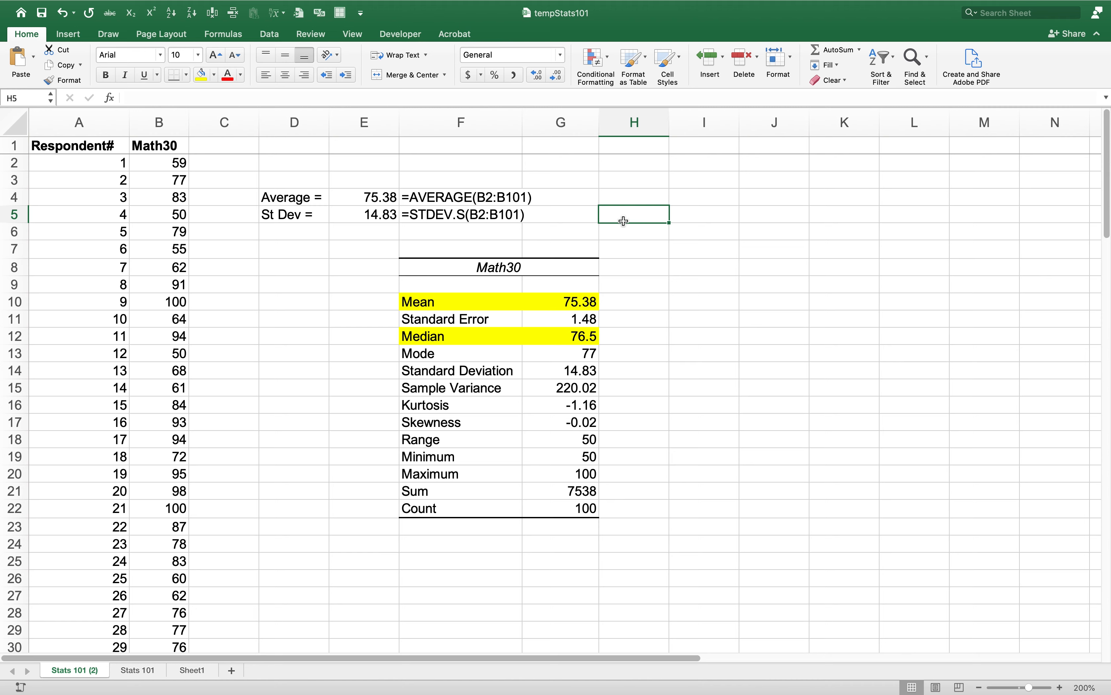
{"action": "left_click", "coordinate": [444, 271]}
{"action": "left_click_drag", "start_coordinate": [445, 271], "coordinate": [531, 284]}
{"action": "left_click_drag", "start_coordinate": [519, 336], "coordinate": [553, 507]}
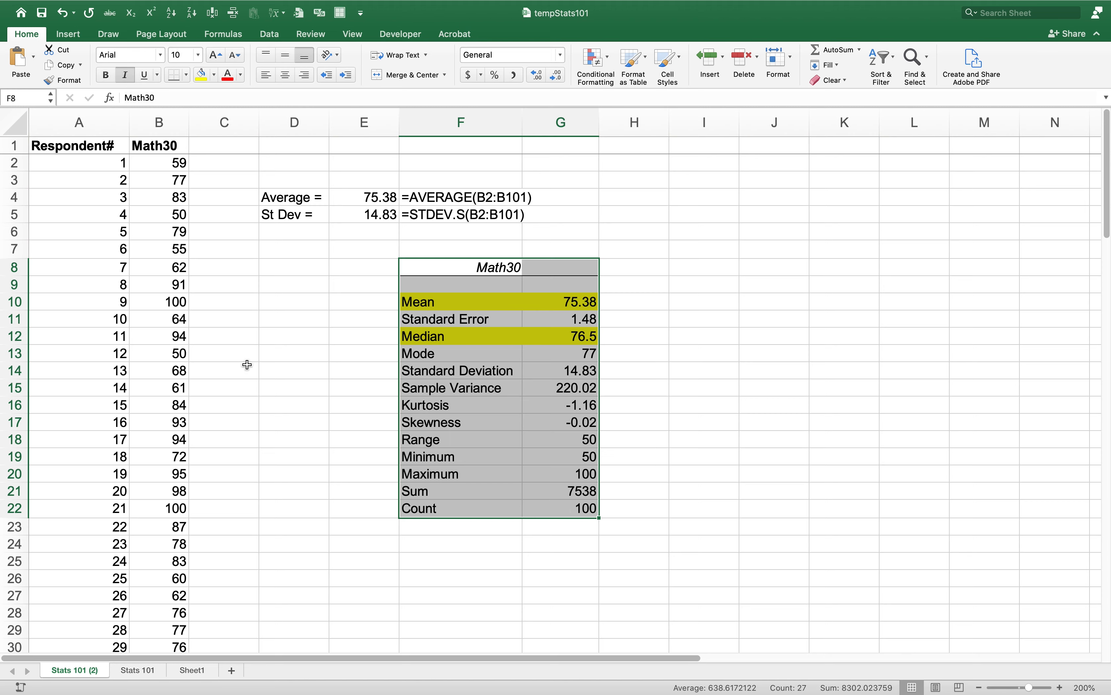
{"action": "left_click", "coordinate": [293, 326]}
{"action": "left_click", "coordinate": [300, 263]}
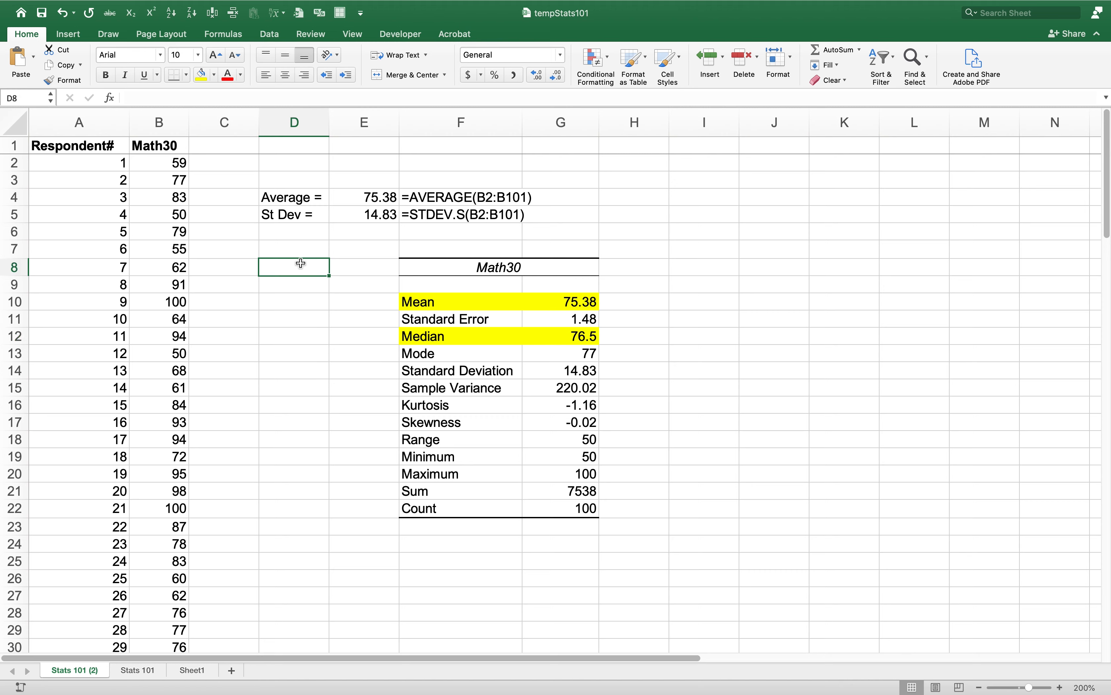